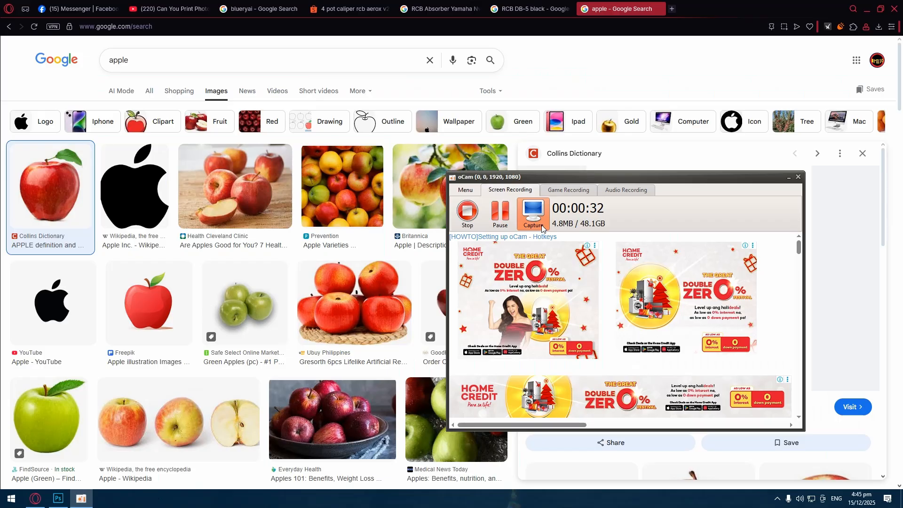
Switch to Photoshop and bring the apple picture from the browser into a new document as its own layer
key("alt+Tab")
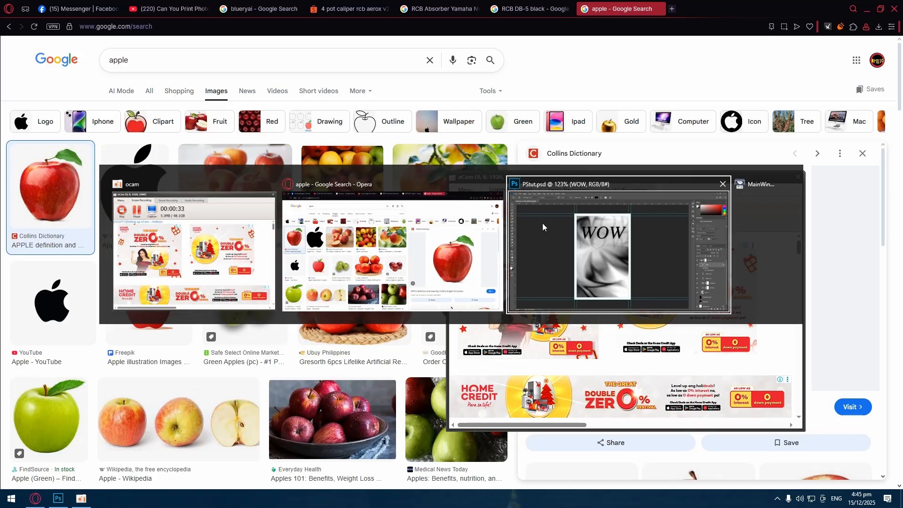
left_click(8, 90)
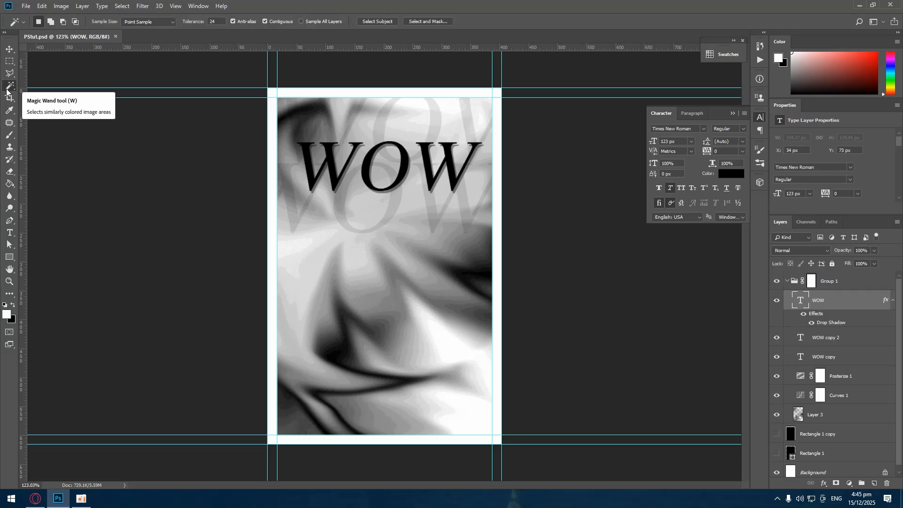
left_click(27, 6)
left_click(36, 16)
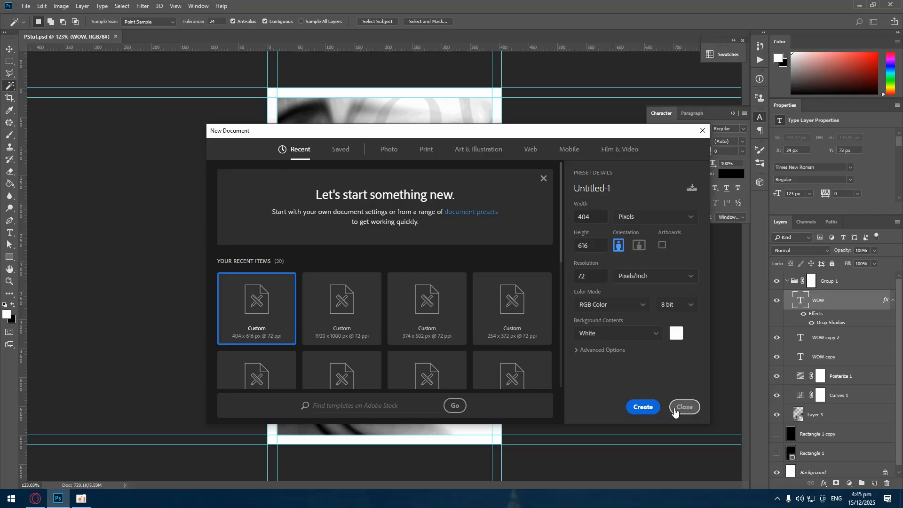
left_click(675, 410)
key("alt+Tab")
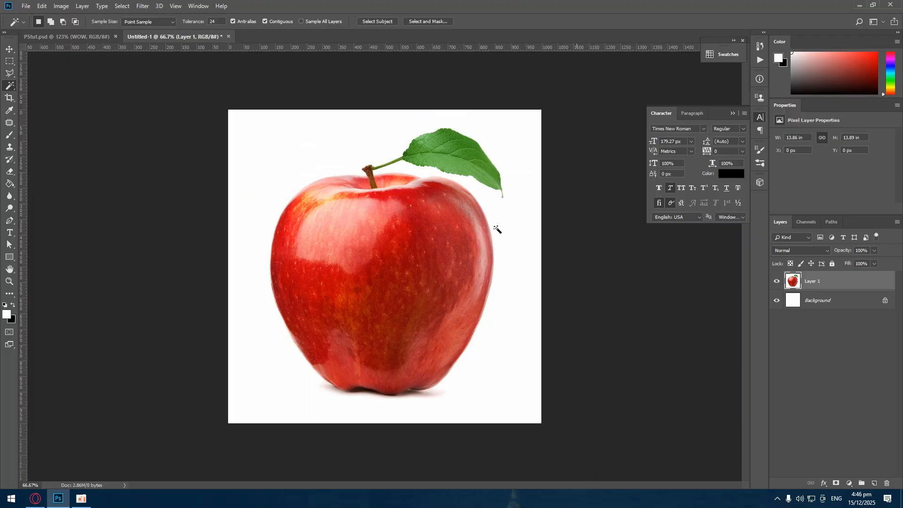
Select the white area around the apple with the Magic Wand and invert the selection to the apple
scroll(554, 181, "up", 3)
left_click(554, 182)
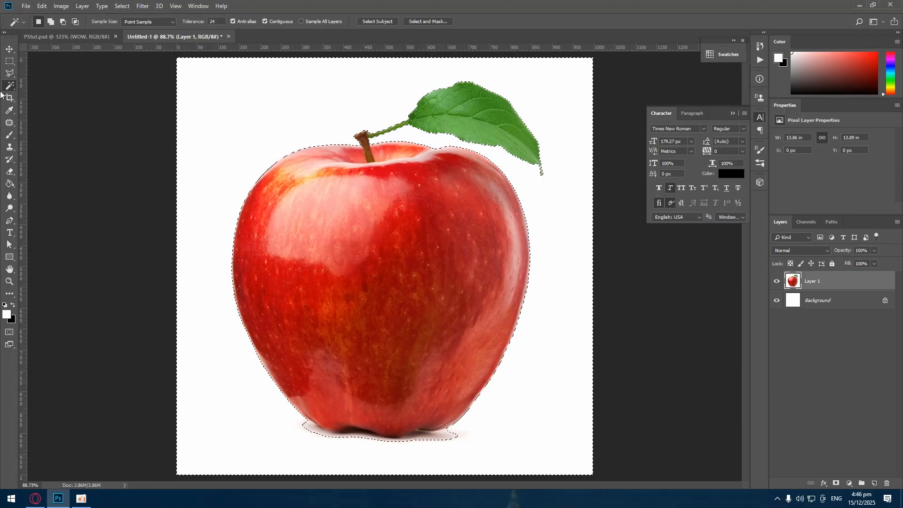
left_click(122, 6)
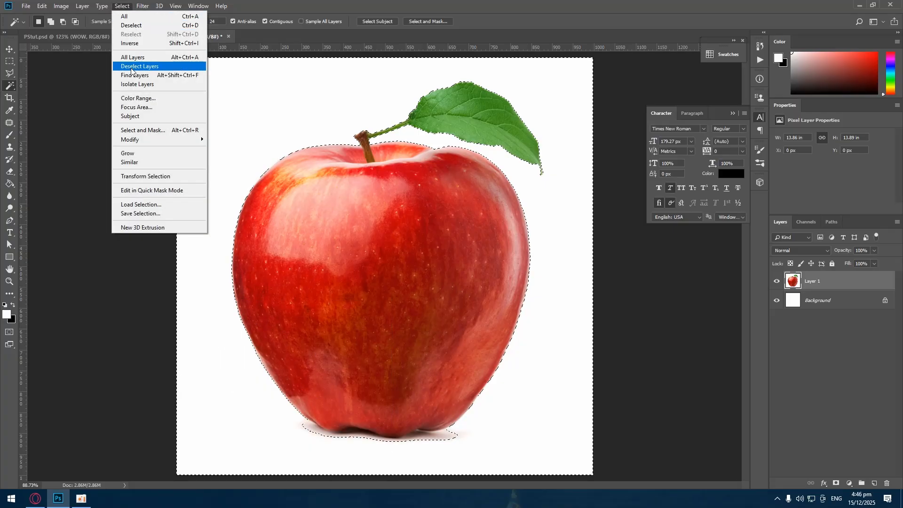
left_click(147, 43)
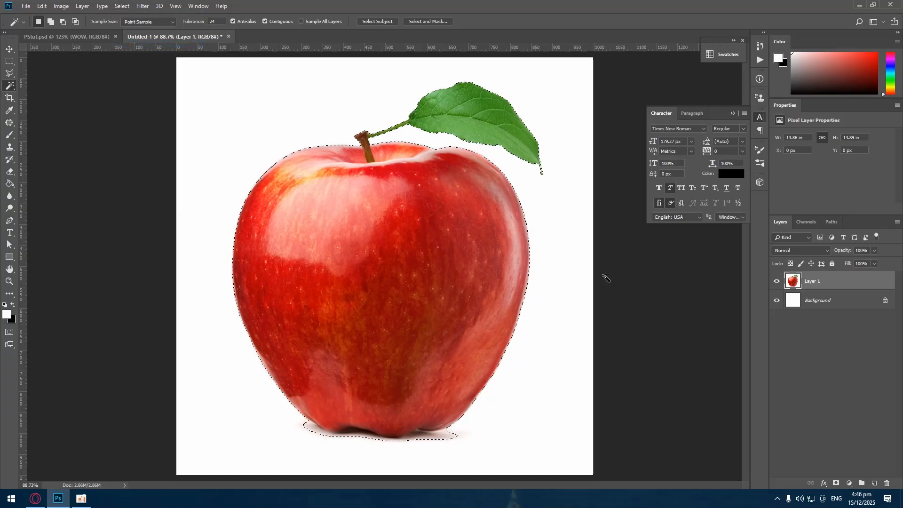
Cut the selected apple out of Layer 1 and paste it into the PStut.psd poster
scroll(564, 303, "down", 4)
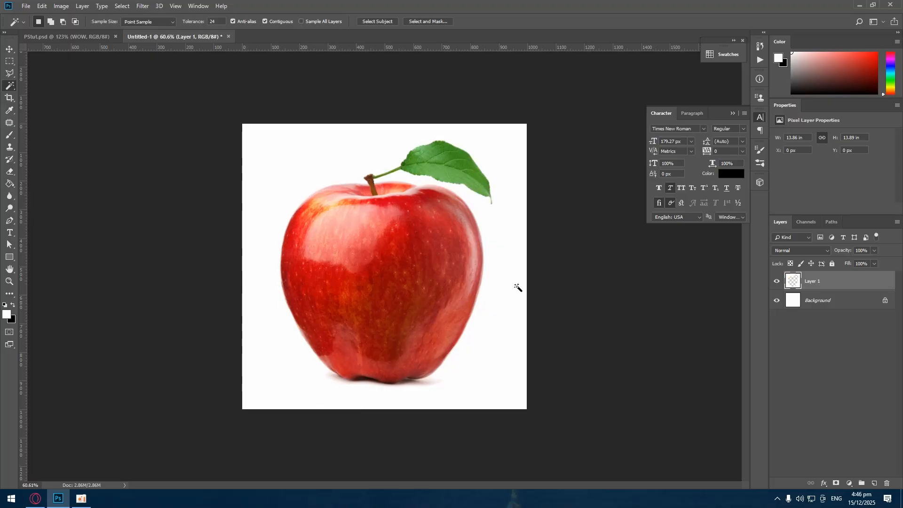
key("Delete")
left_click(94, 36)
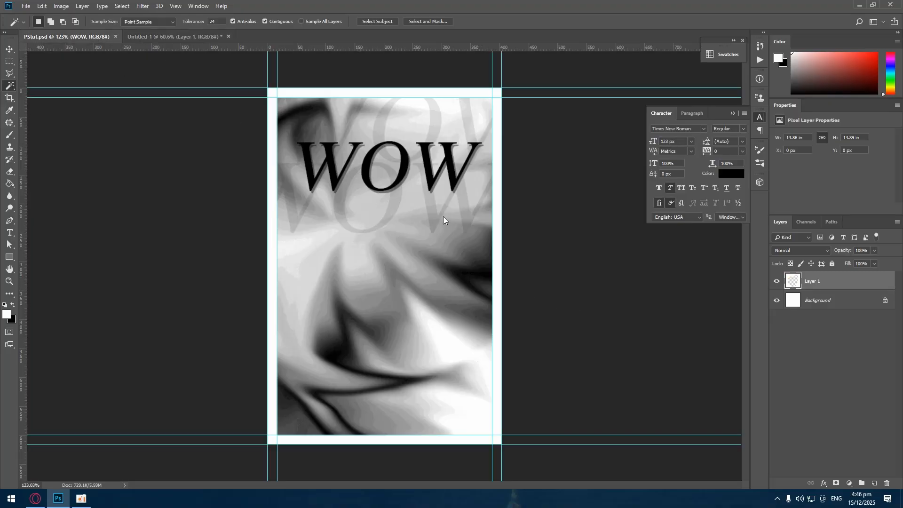
key("ctrl+v")
scroll(458, 236, "up", 2)
key("ctrl+minus")
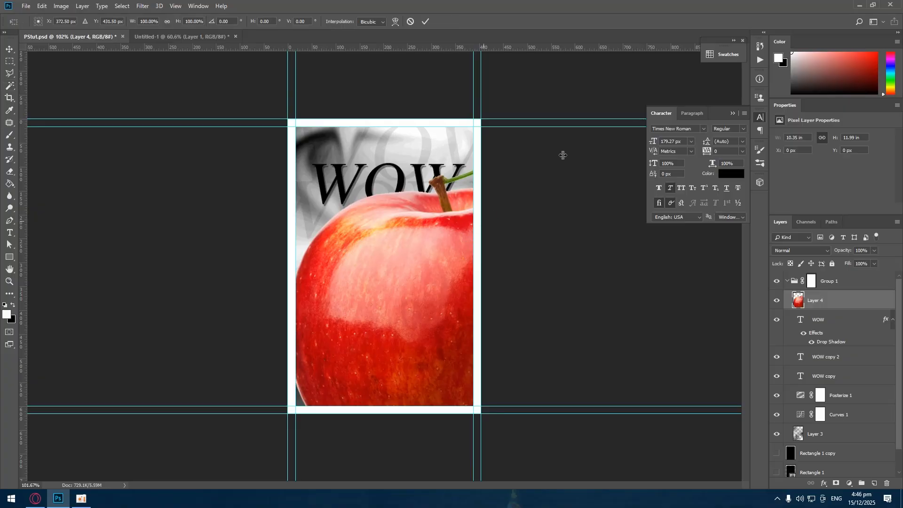
Scale the pasted apple to about 19% and place it centrally below the WOW title
key("ctrl+t")
key("ctrl+0")
left_click_drag(571, 168, 486, 263)
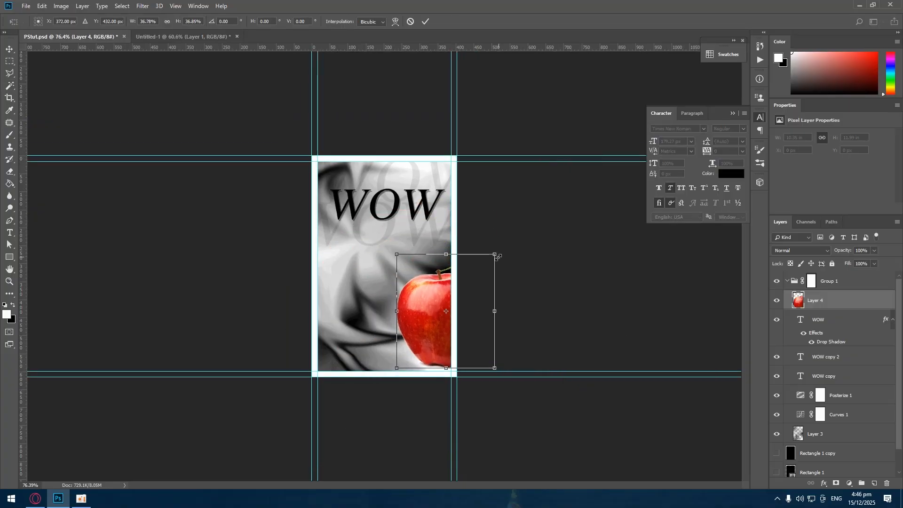
scroll(456, 337, "up", 3)
left_click_drag(456, 338, 345, 250)
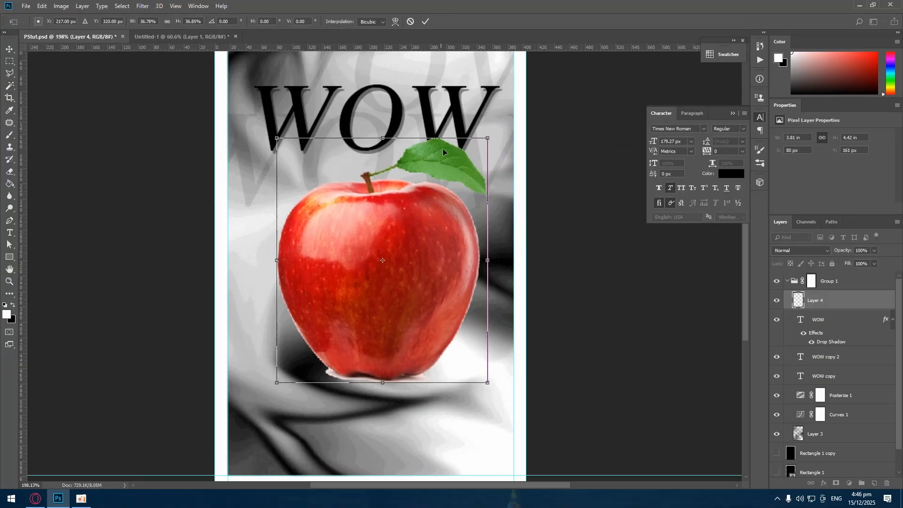
scroll(442, 148, "up", 1)
left_click_drag(493, 145, 447, 200)
left_click_drag(410, 264, 403, 240)
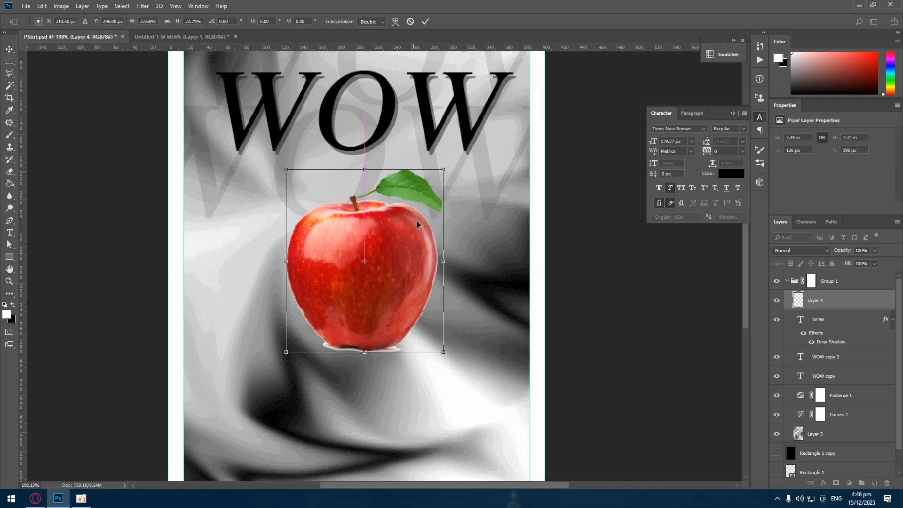
left_click_drag(444, 167, 437, 192)
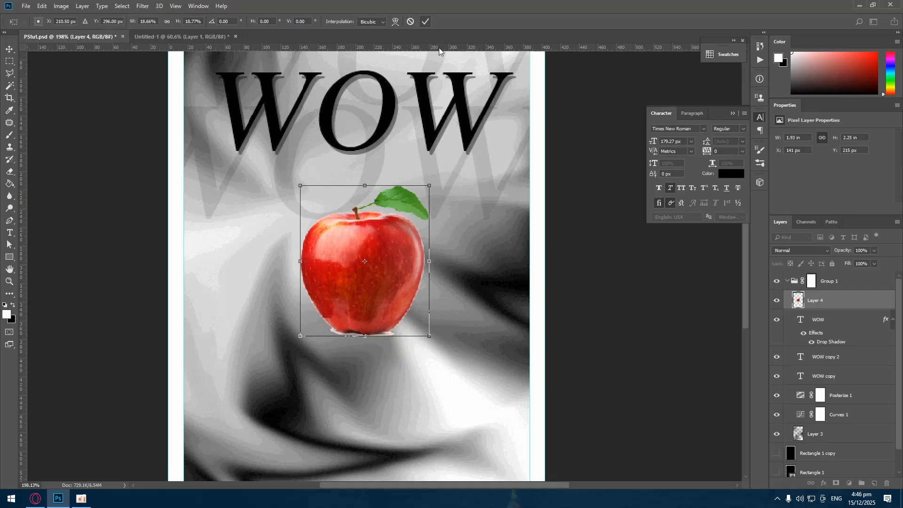
Undo and redo the apple's scaling to compare the original and the reduced version
scroll(451, 229, "up", 8)
key("ctrl+z")
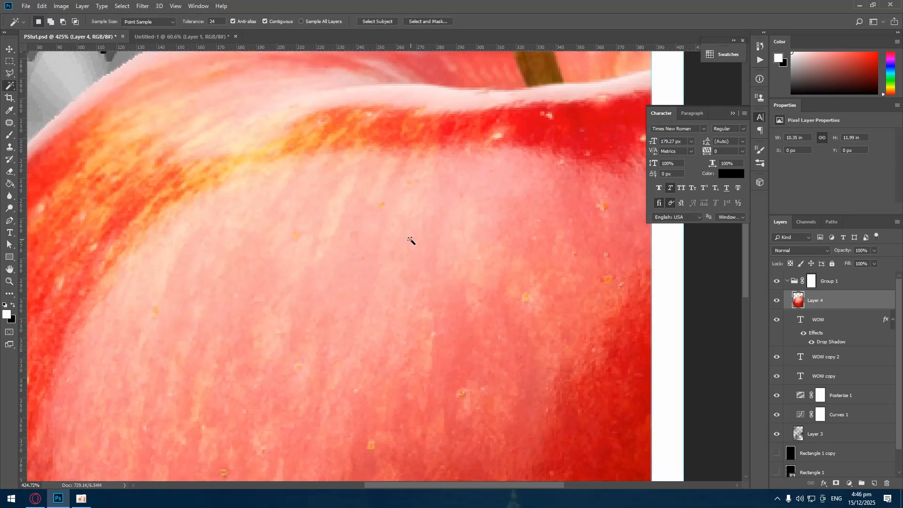
scroll(411, 241, "down", 6)
key("ctrl+shift+z")
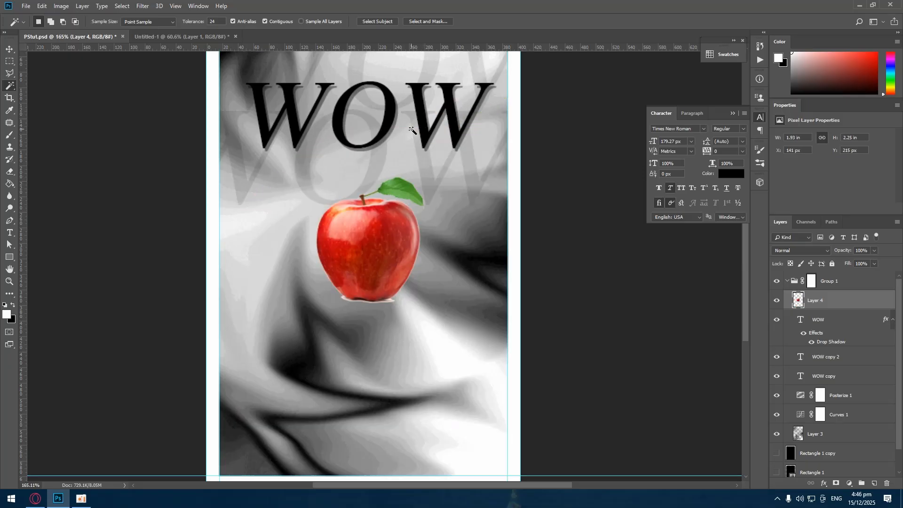
Remove the pasted apple layer from the poster
scroll(435, 218, "up", 8)
key("Delete")
scroll(435, 218, "down", 7)
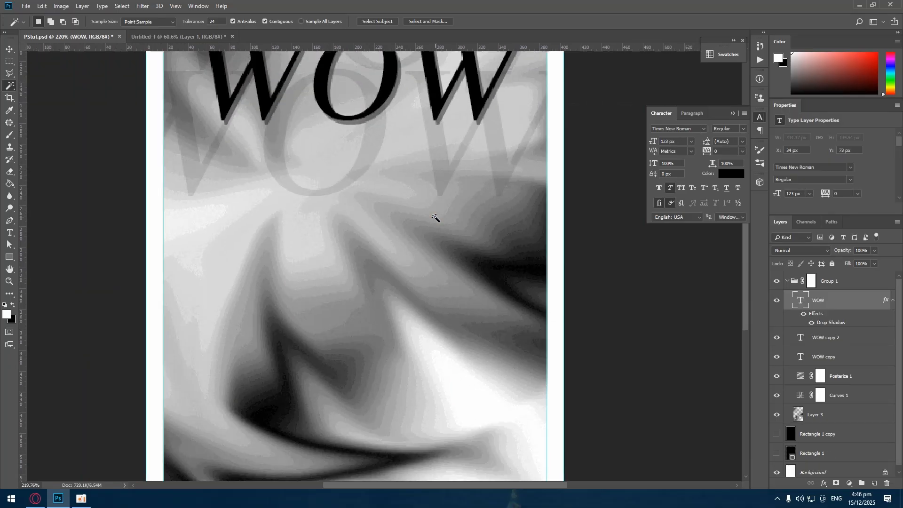
scroll(435, 218, "down", 3)
left_click(181, 37)
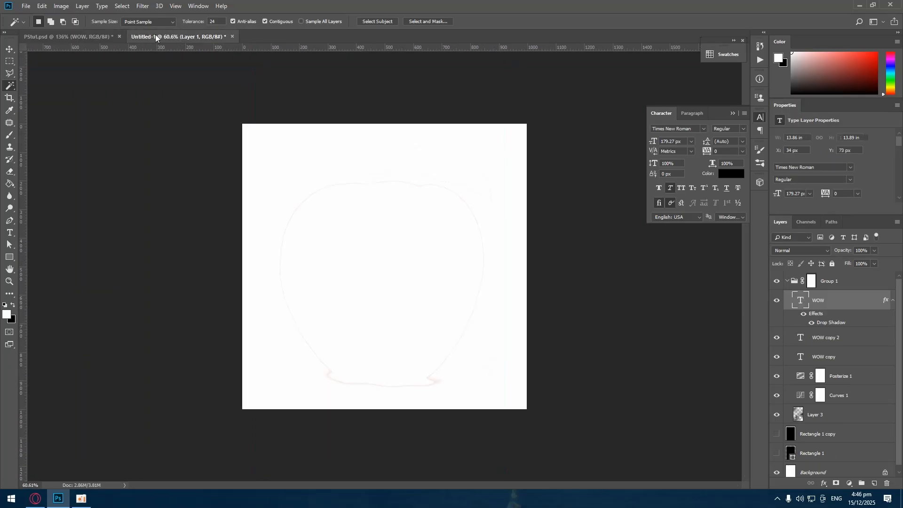
left_click(69, 34)
key("alt+Tab")
key("alt+Tab")
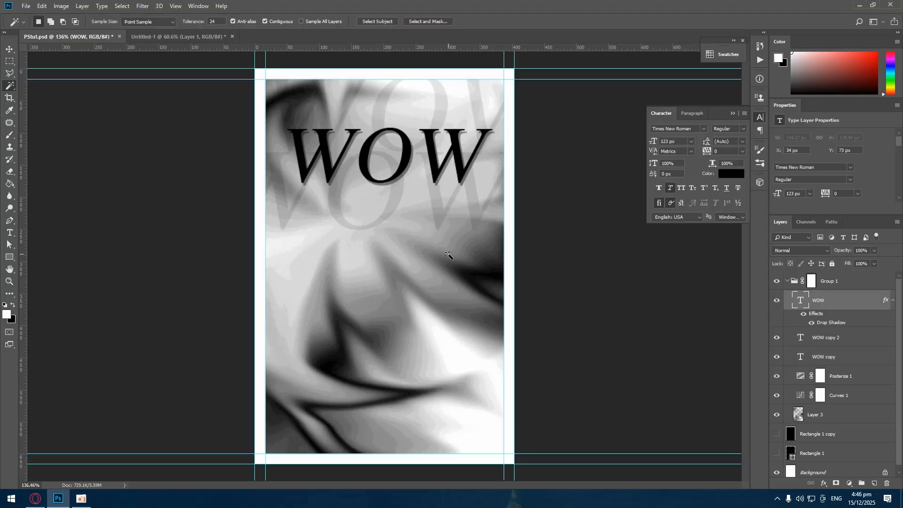
Paste the cut apple back into the Untitled-1 document as a new layer
left_click(174, 37)
key("ctrl+v")
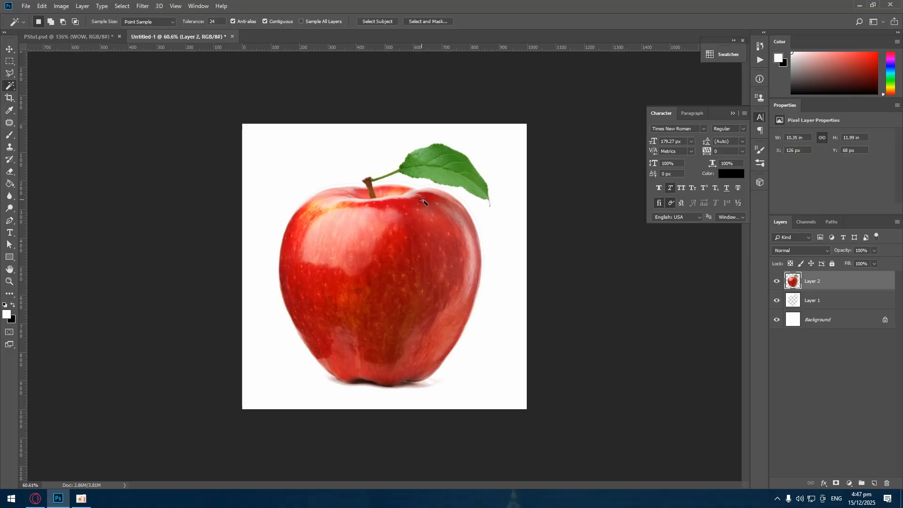
scroll(481, 214, "up", 2)
key("ctrl+z")
key("ctrl+shift+z")
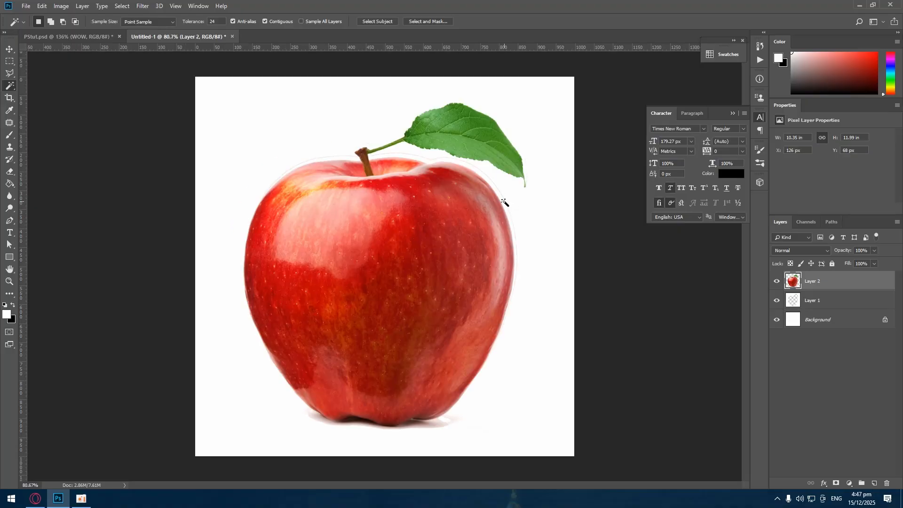
Undo the paste and the earlier cut, going back to the active apple selection on Layer 1
key("ctrl+z")
key("ctrl+z")
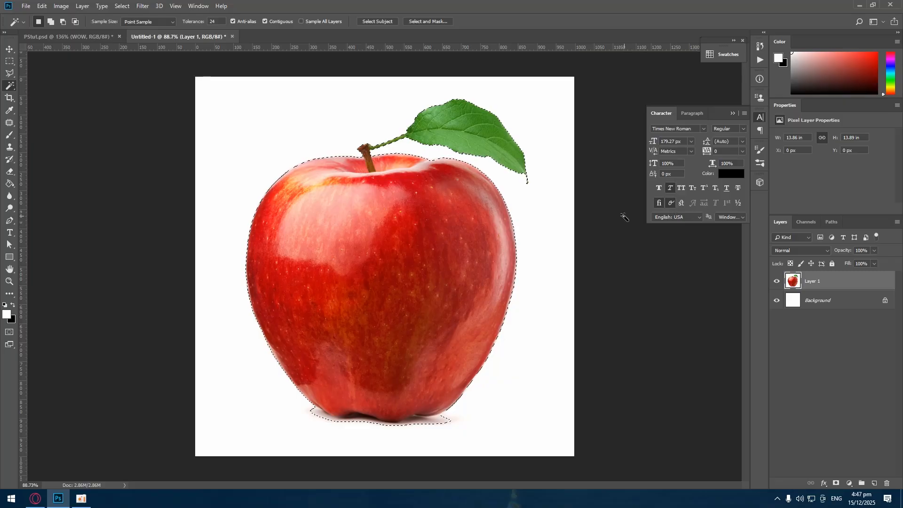
Add a layer mask to Layer 1 from the apple selection
scroll(532, 209, "up", 1)
scroll(453, 222, "down", 1)
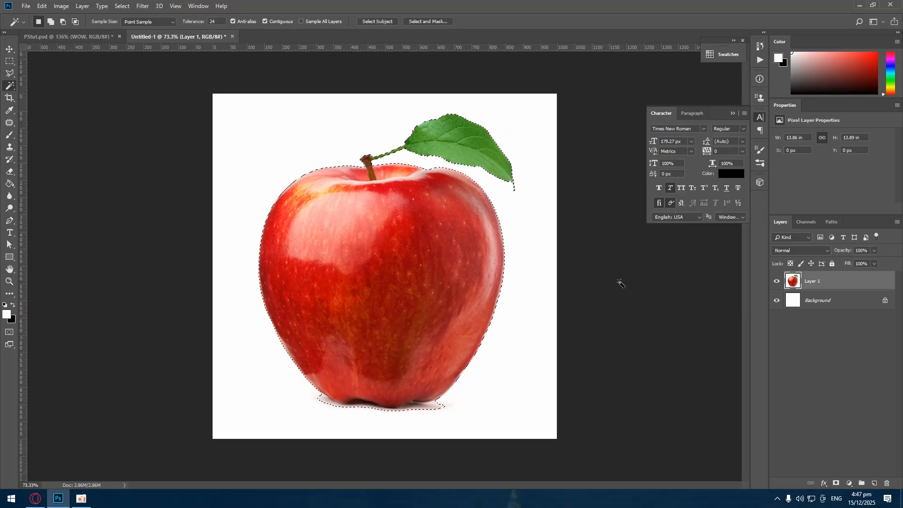
left_click(837, 485)
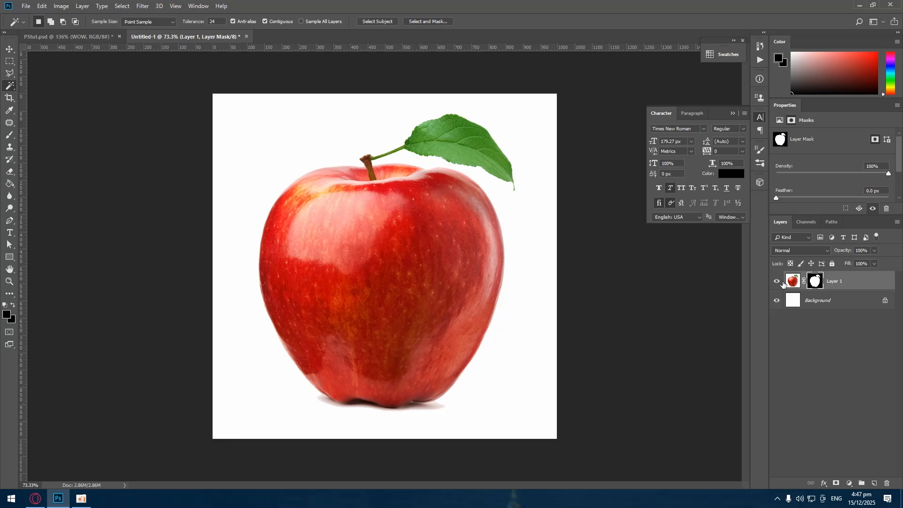
Fill the Background layer with the muted red colour 994f4f using the Paint Bucket
left_click(9, 183)
left_click(7, 314)
key("ctrl+v")
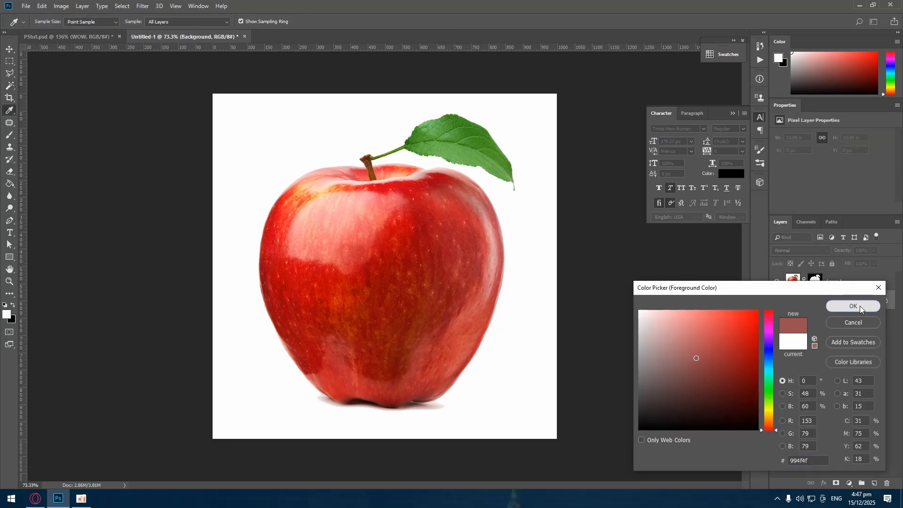
left_click(860, 306)
left_click(531, 332)
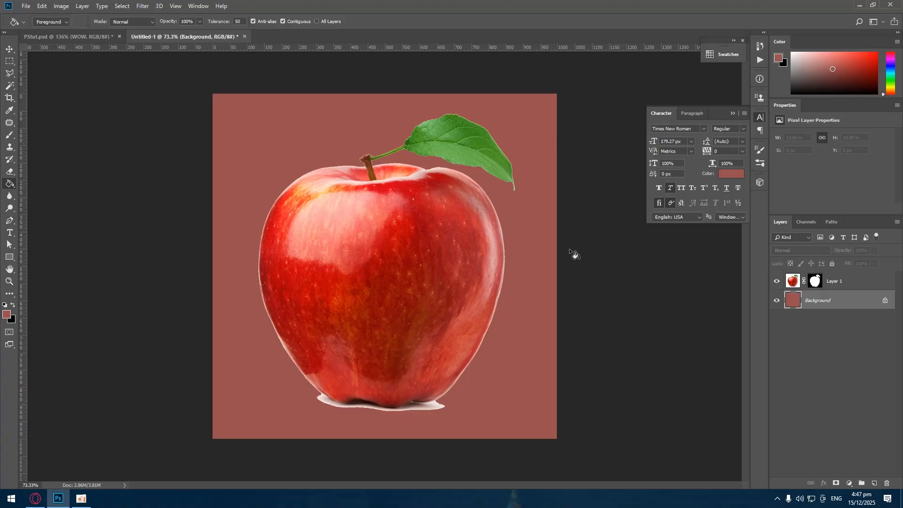
Refine the edge of the apple's layer mask with a 1.9 px feather and a -100% edge shift
scroll(481, 326, "up", 5)
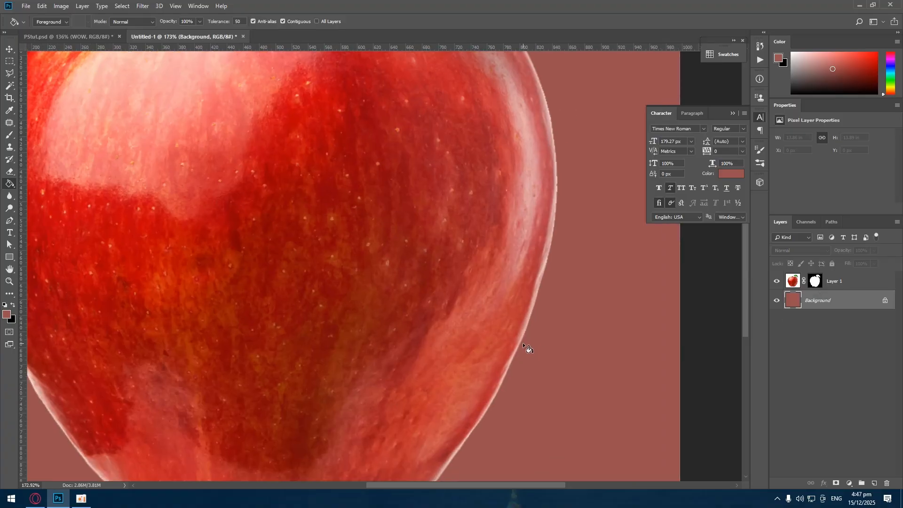
scroll(523, 342, "down", 4)
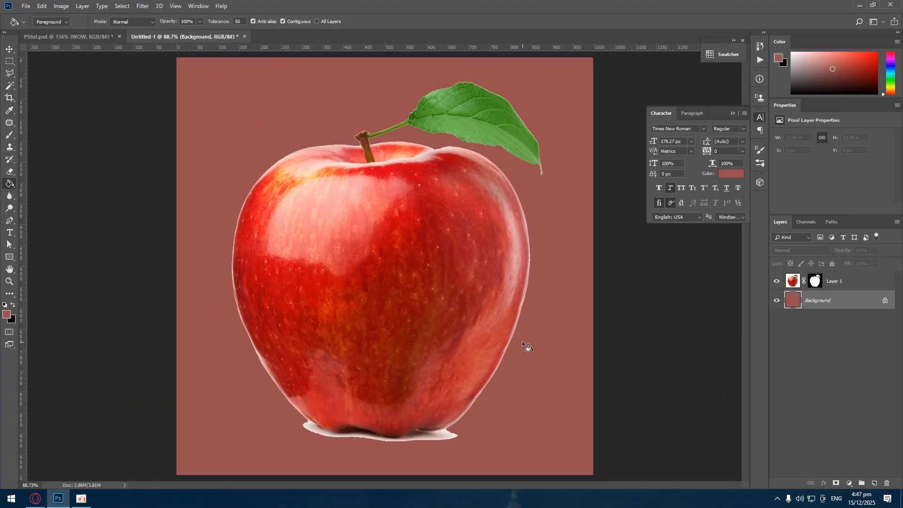
left_click(816, 283)
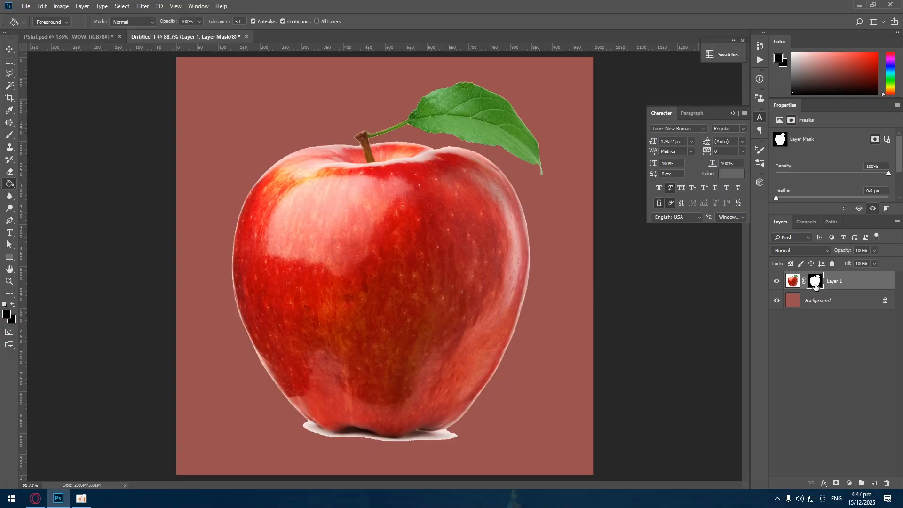
double_click(815, 282)
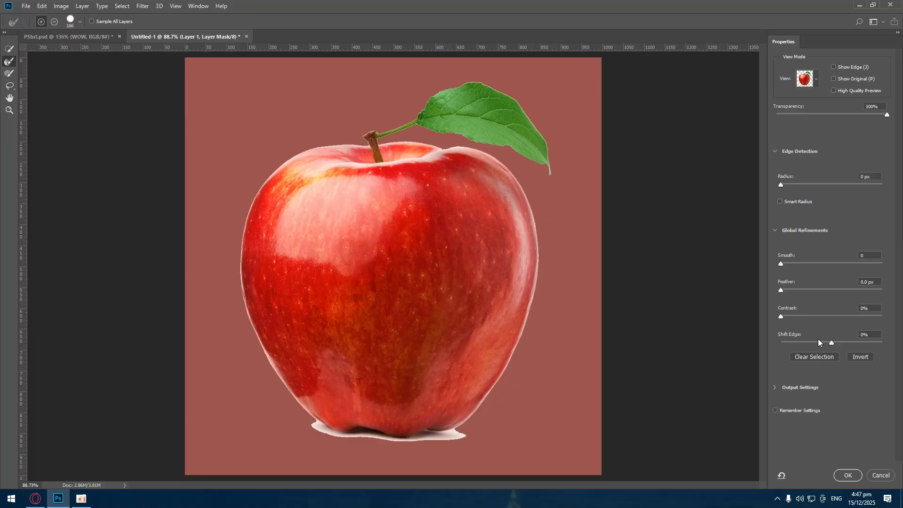
left_click_drag(830, 343, 812, 343)
mouse_move(807, 290)
left_mouse_down()
mouse_move(838, 293)
mouse_move(800, 284)
left_mouse_up()
left_click_drag(817, 342, 767, 339)
left_click(791, 290)
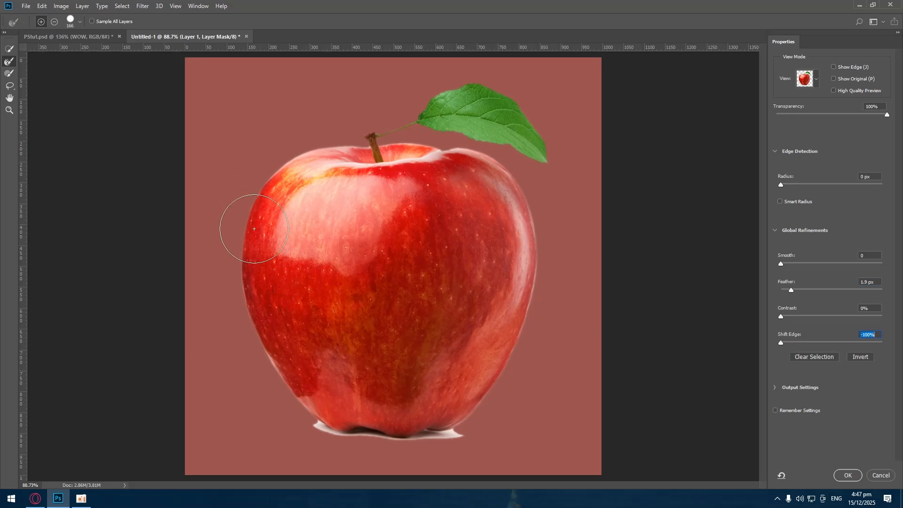
key("Return")
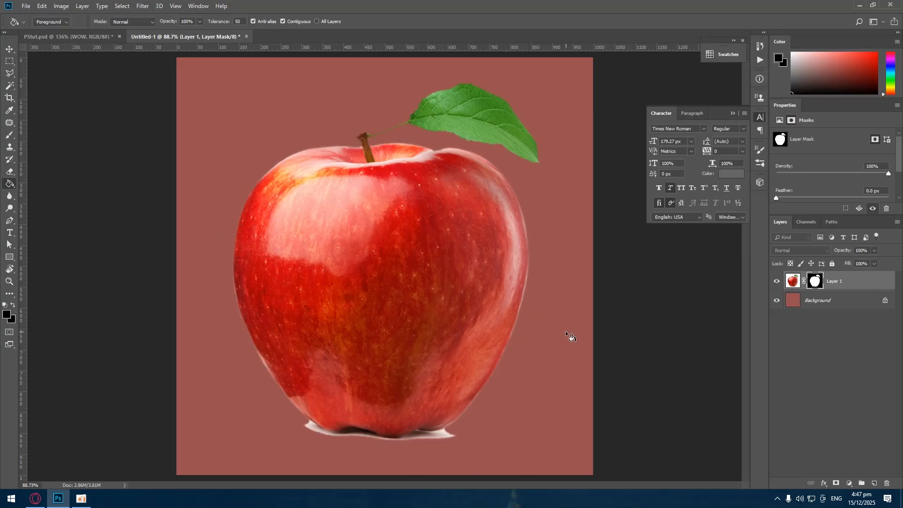
Smudge the layer mask inward along the apple's lower right edge with the Smudge tool to remove the pale fringe
scroll(567, 329, "up", 2)
scroll(569, 324, "up", 2)
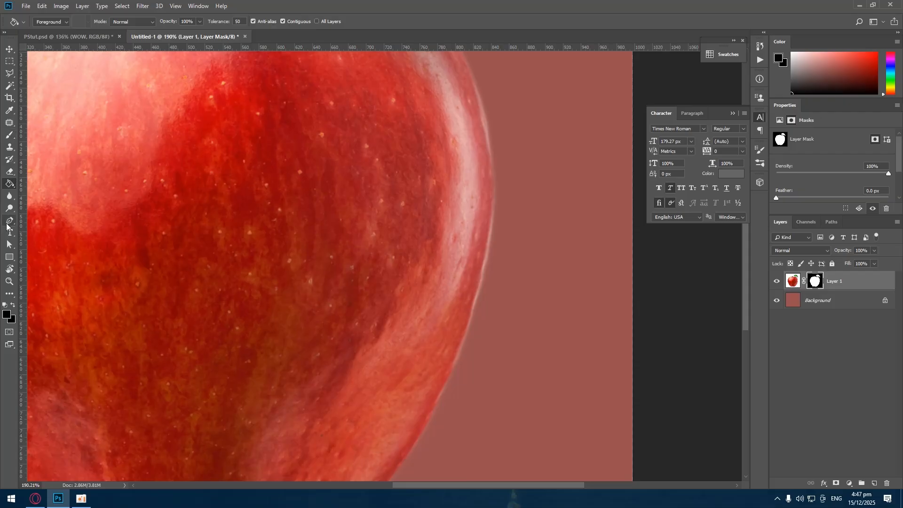
left_click(8, 197)
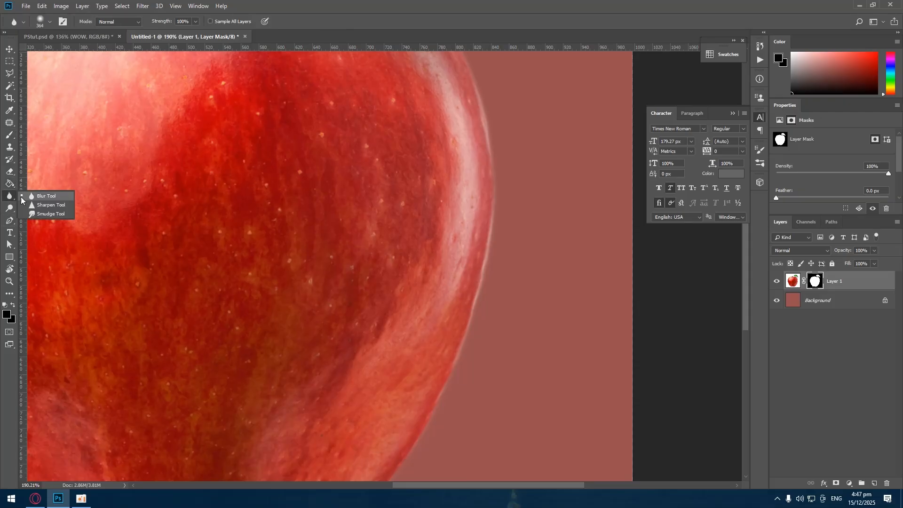
left_click(42, 215)
scroll(517, 321, "up", 4)
left_click_drag(509, 301, 328, 287)
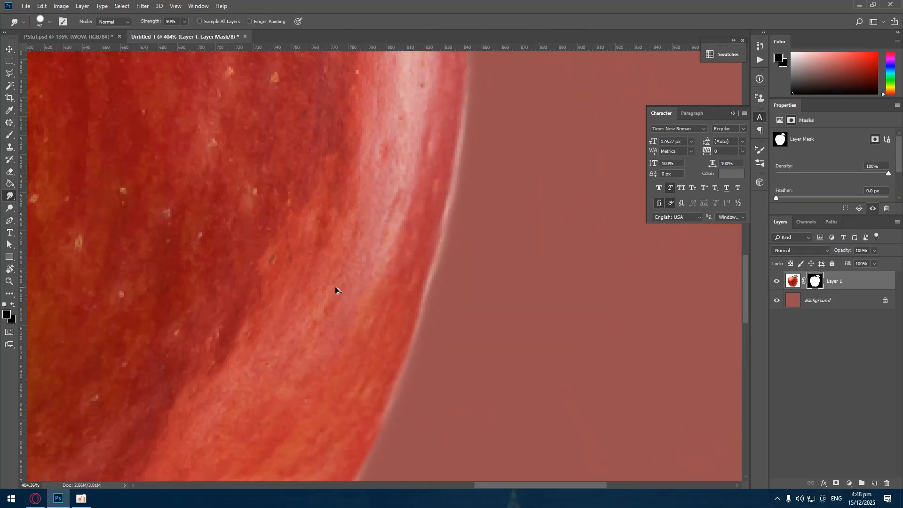
mouse_move(490, 283)
left_mouse_down()
mouse_move(473, 298)
mouse_move(496, 192)
mouse_move(480, 187)
left_mouse_up()
scroll(480, 188, "down", 6)
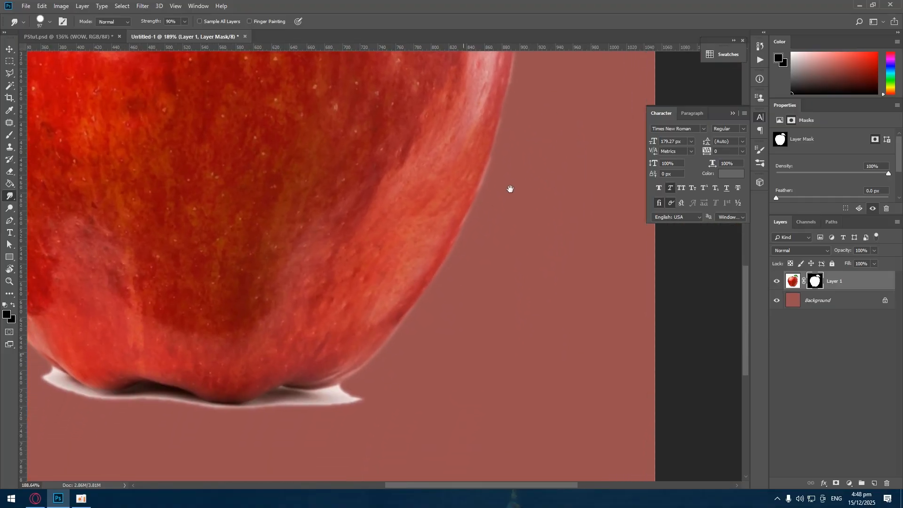
left_click_drag(401, 371, 383, 363)
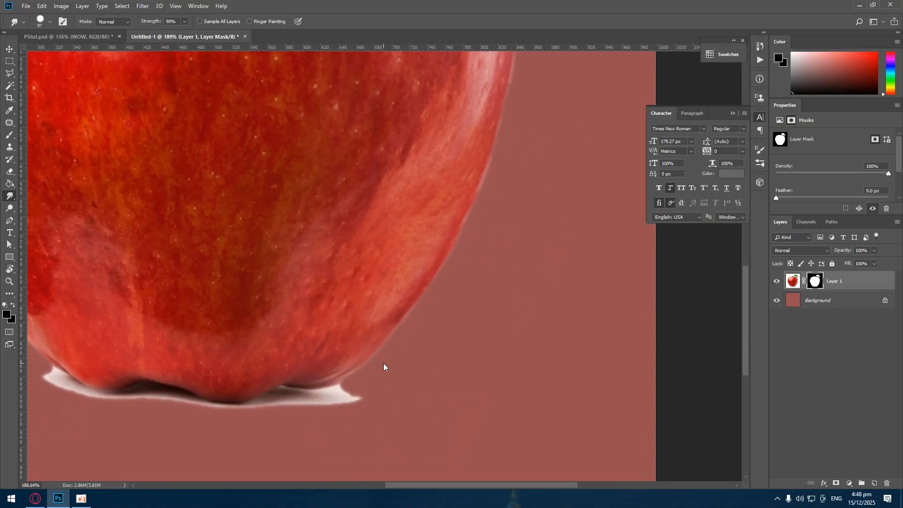
Smudge the mask along the apple's upper right edge and undo the stray stroke near the leaf tip
left_click_drag(488, 206, 474, 329)
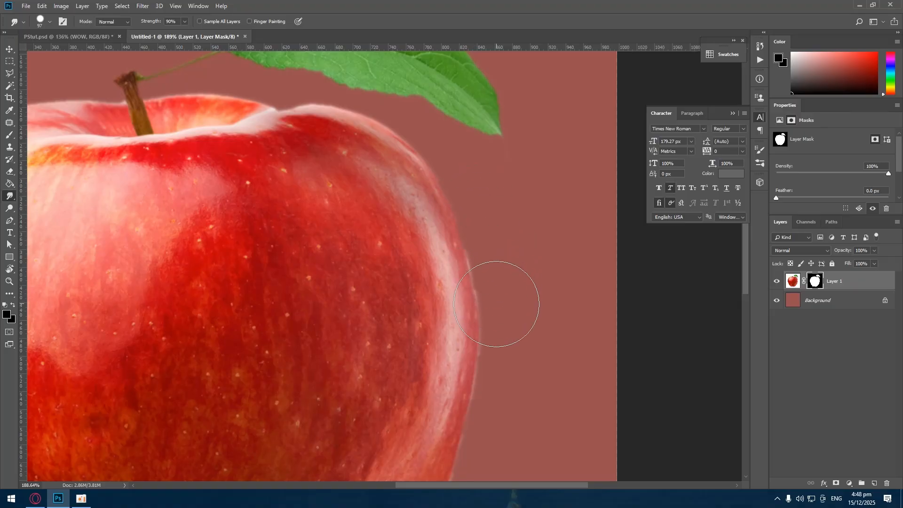
left_click_drag(493, 304, 524, 301)
left_click_drag(476, 157, 478, 161)
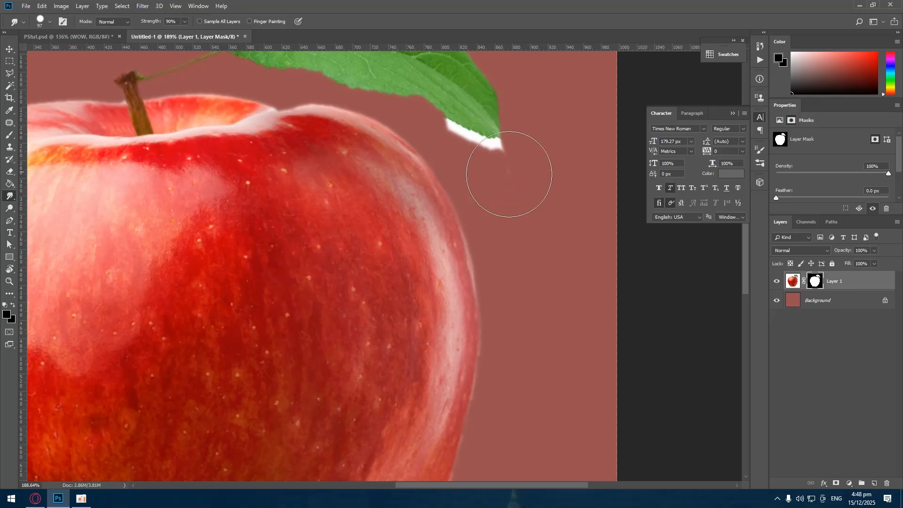
key("ctrl+z")
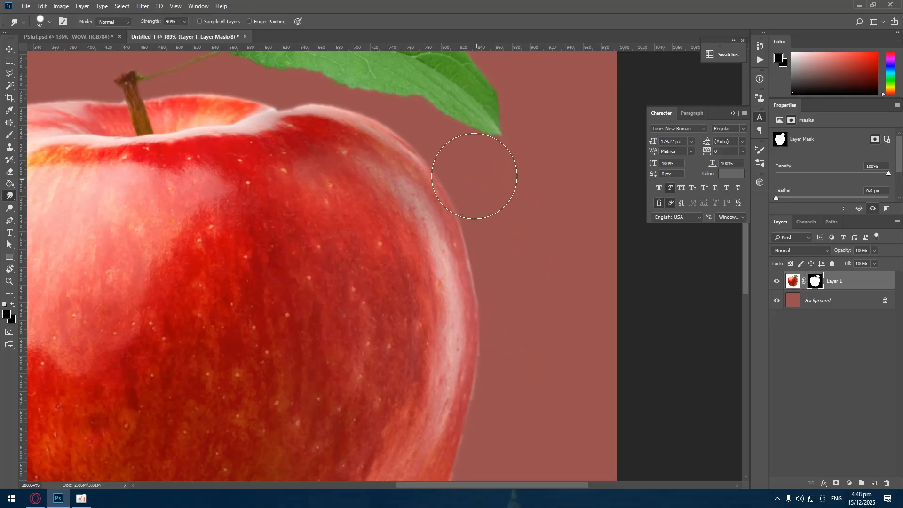
Smudge the layer mask inward along the apple's left edge to clean up its pale outline
key("ctrl+0")
left_click_drag(302, 191, 490, 159)
scroll(313, 77, "up", 7)
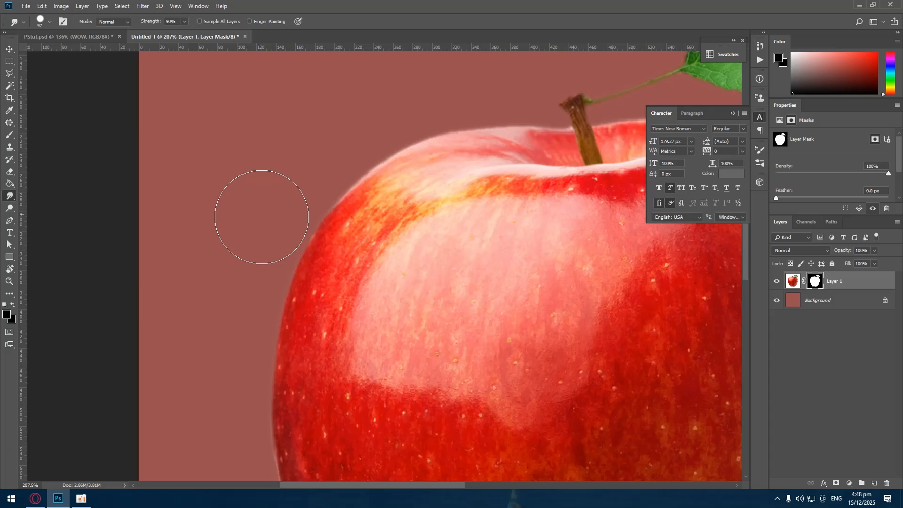
scroll(232, 245, "down", 12)
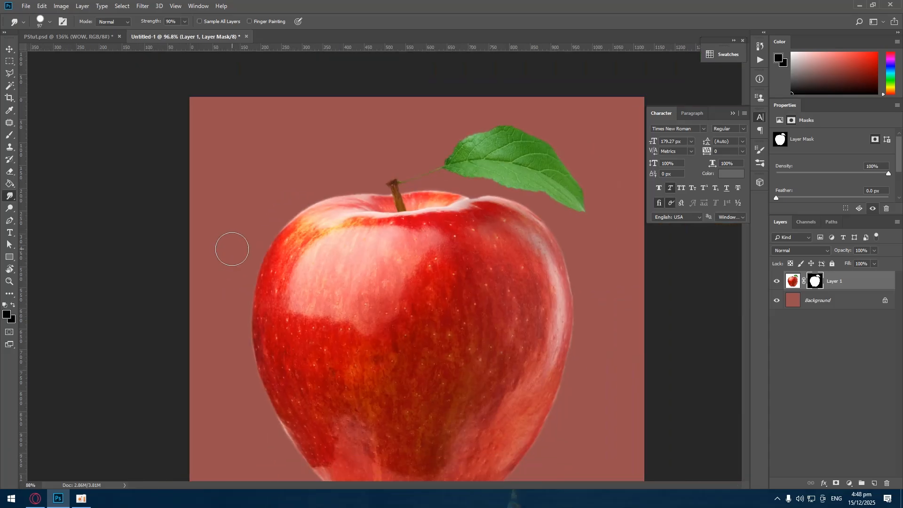
scroll(295, 347, "up", 8)
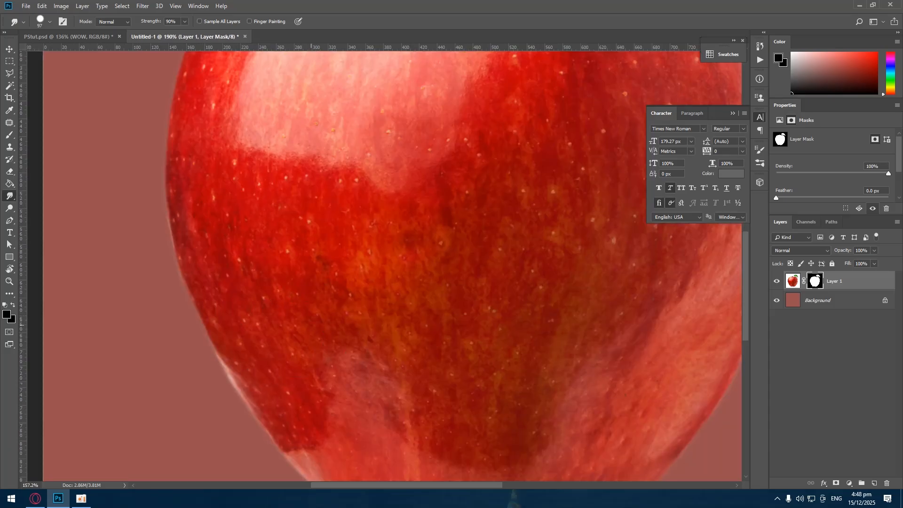
scroll(315, 321, "down", 7)
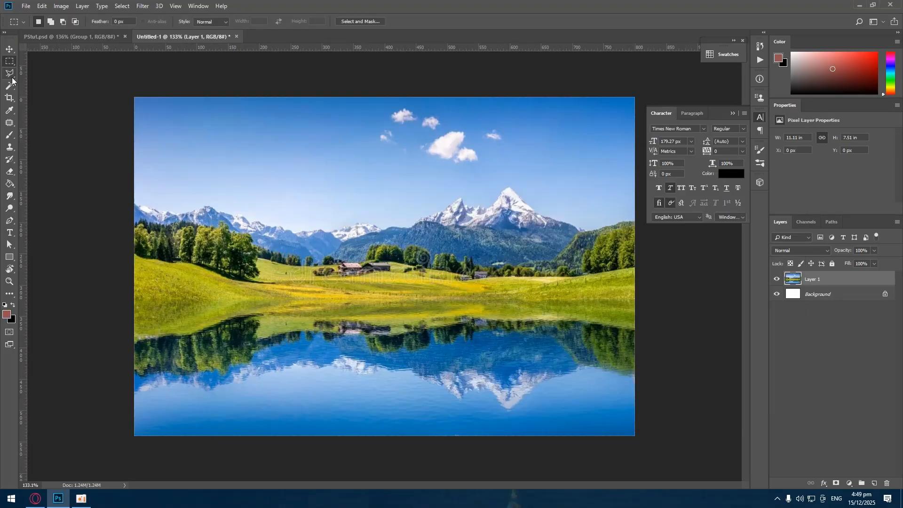
Switch to the Magnetic Lasso tool for selecting in the mountain landscape image
right_click(10, 74)
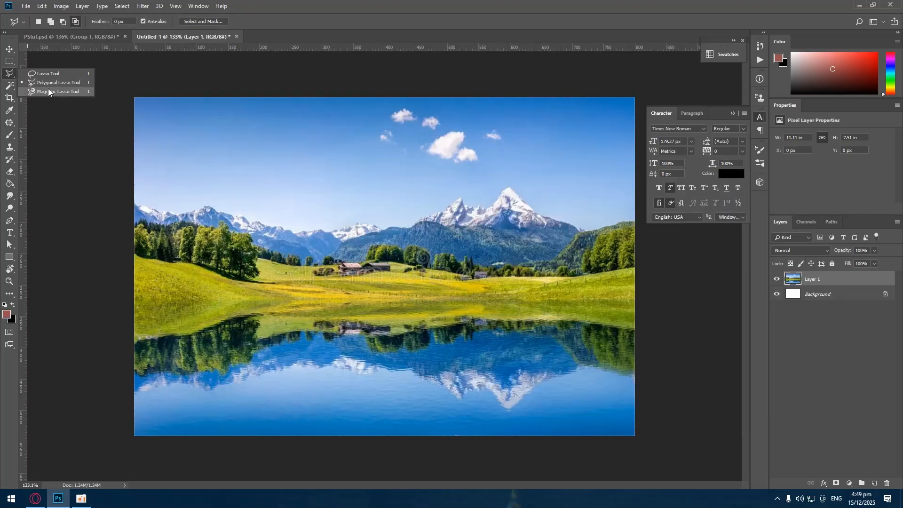
left_click(48, 92)
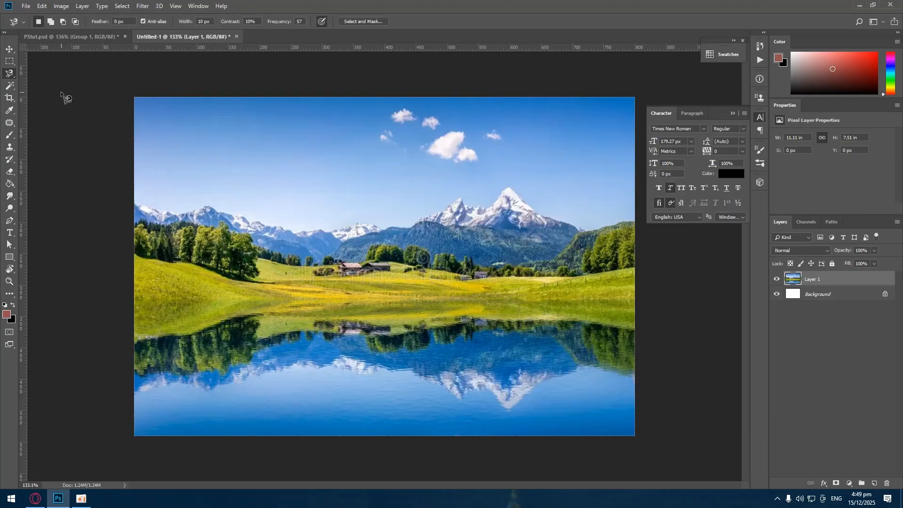
scroll(258, 138, "up", 3)
scroll(261, 134, "down", 5)
scroll(277, 137, "up", 4)
scroll(284, 141, "down", 3)
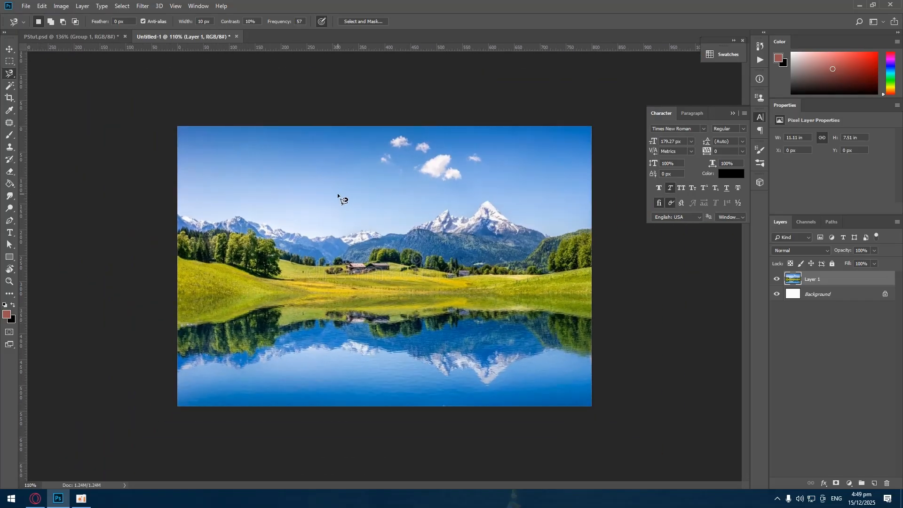
scroll(341, 197, "up", 3)
Try to select the sky above the mountains with the Magic Wand
right_click(9, 86)
left_click(45, 88)
left_click(313, 123)
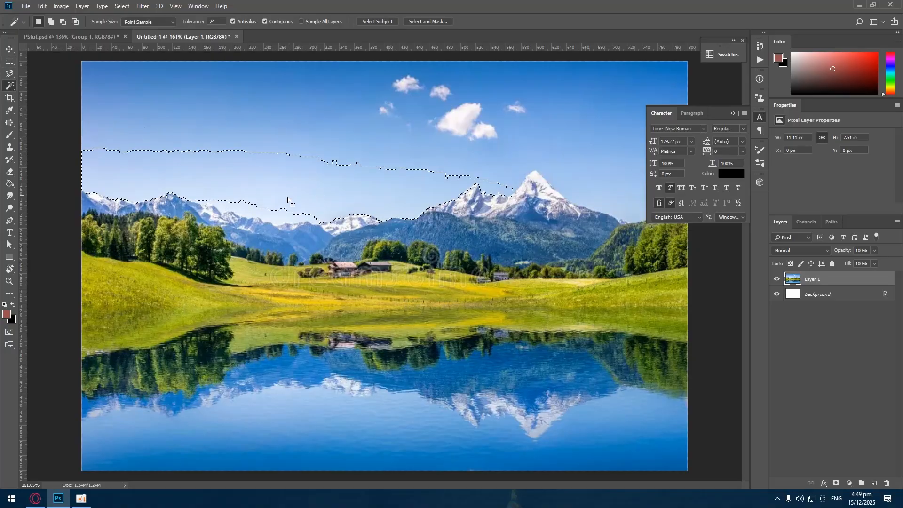
left_click(304, 89)
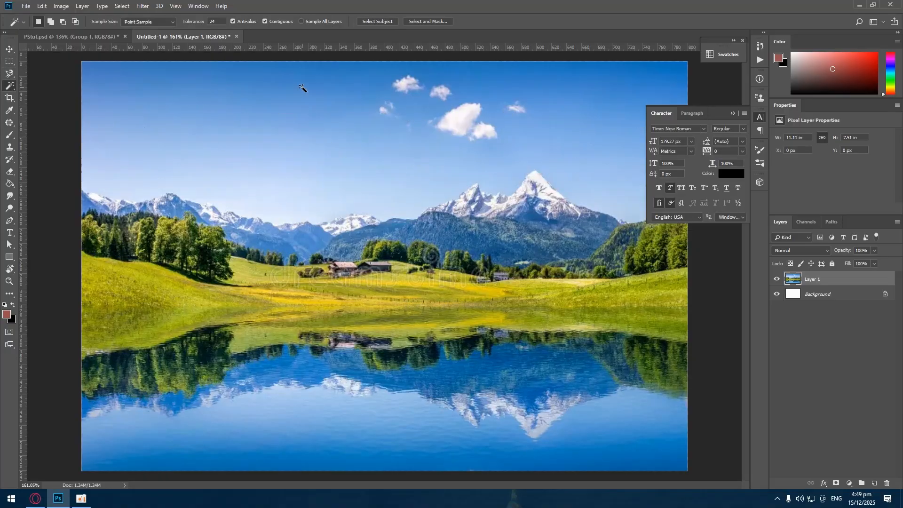
left_click(285, 165)
left_click(271, 214)
scroll(115, 206, "up", 3)
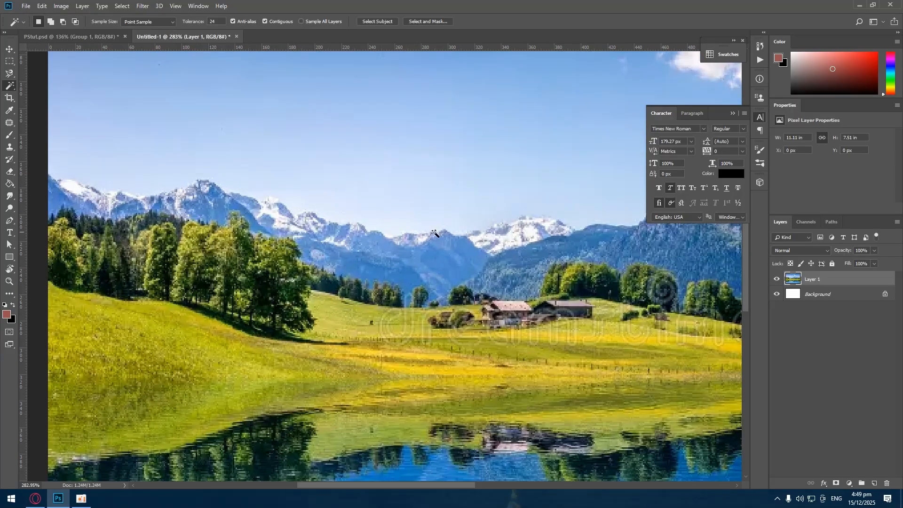
scroll(435, 233, "down", 5)
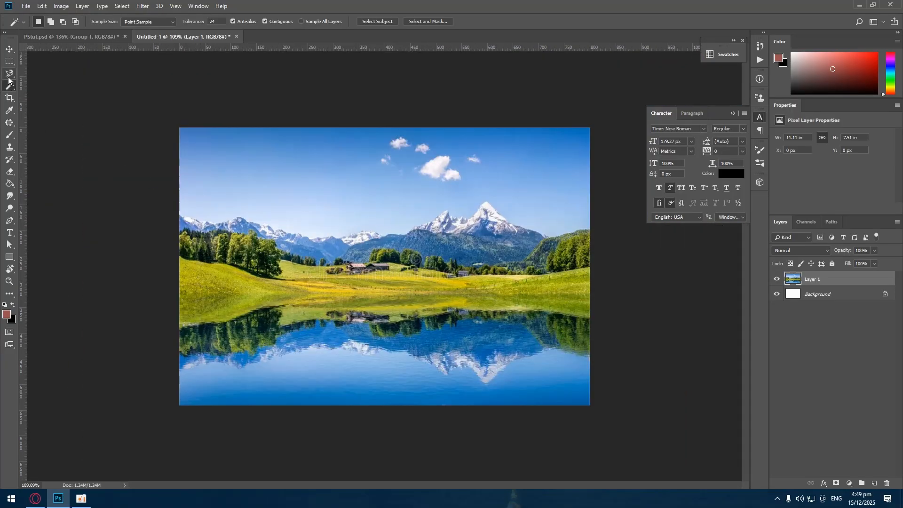
Trace the mountain ridge with the Magnetic Lasso and close the selection around the land and lake along the image borders
left_click(10, 73)
scroll(250, 180, "up", 2)
scroll(66, 177, "up", 3)
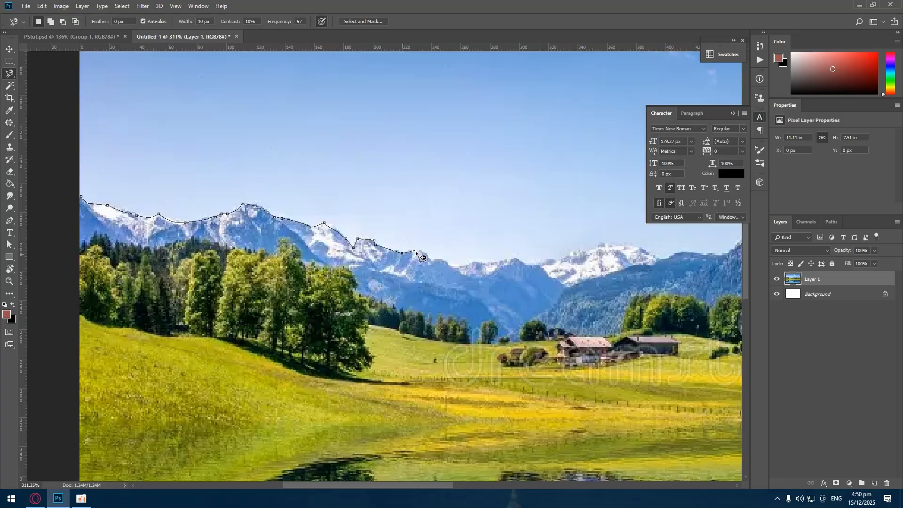
left_click(451, 267)
left_click(484, 264)
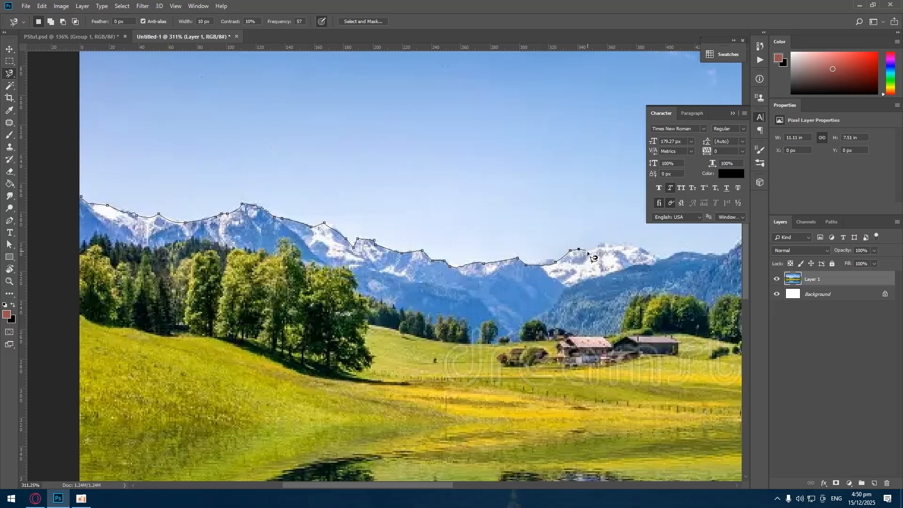
left_click_drag(588, 252, 370, 248)
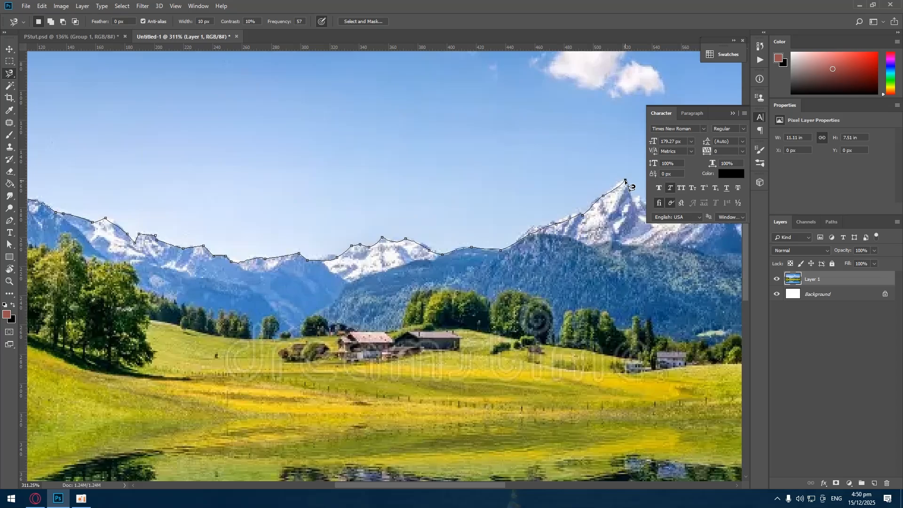
left_click_drag(625, 181, 165, 181)
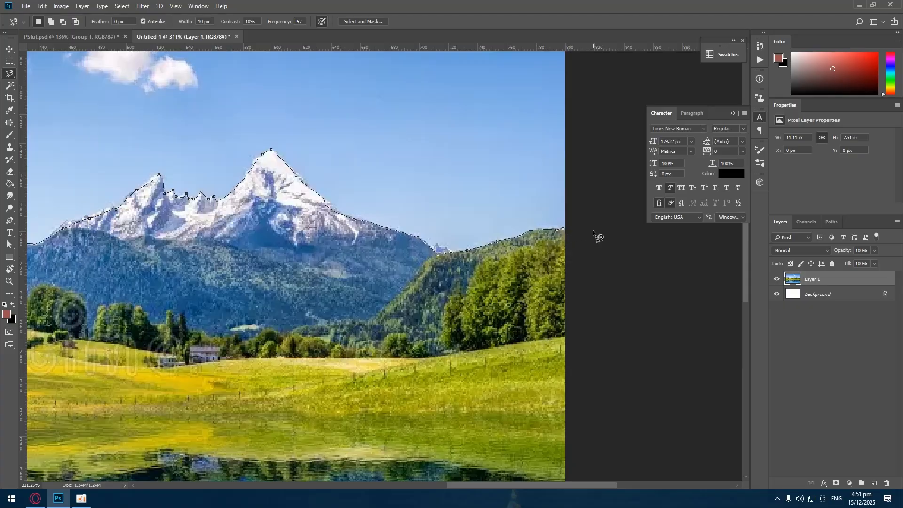
scroll(598, 235, "down", 4)
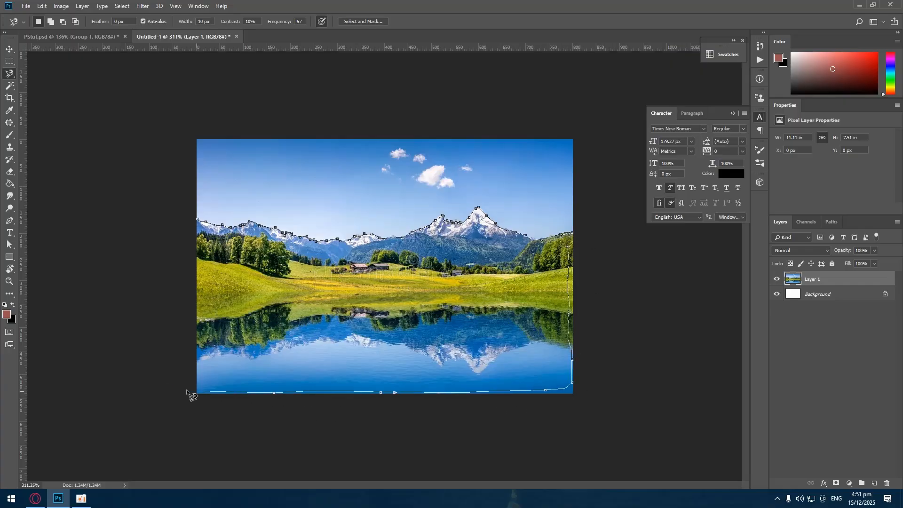
left_click(199, 220)
Add the missed strips along the left, bottom and right image borders to the selection with the Lasso, undoing the first inaccurate attempt
key("ctrl+0")
right_click(12, 76)
left_click(40, 73)
mouse_move(87, 198)
left_mouse_down()
mouse_move(81, 394)
mouse_move(141, 470)
mouse_move(536, 470)
mouse_move(708, 498)
mouse_move(733, 377)
mouse_move(719, 251)
mouse_move(631, 256)
left_mouse_up()
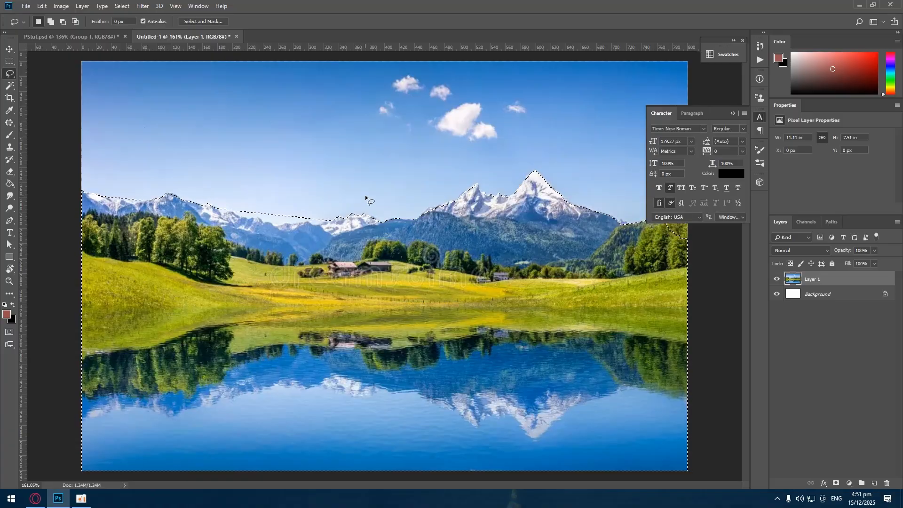
key("ctrl+z")
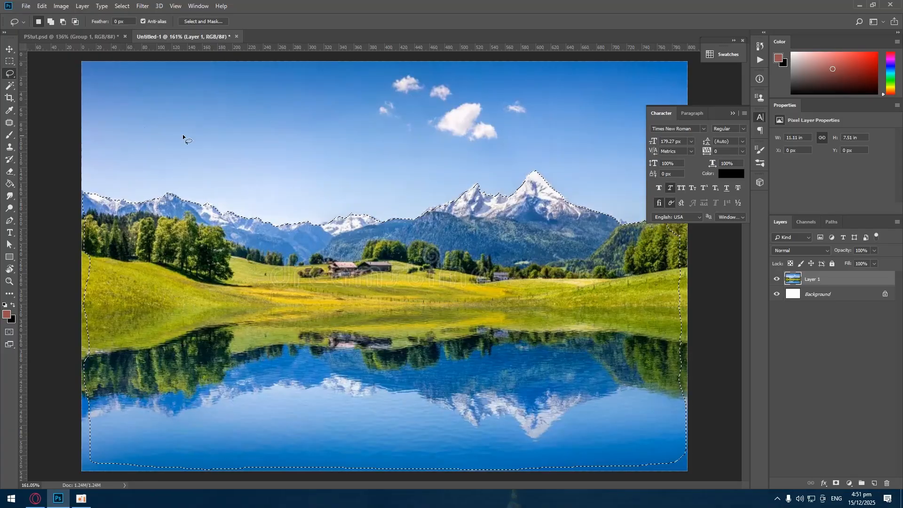
mouse_move(105, 222)
left_mouse_down()
mouse_move(724, 499)
mouse_move(735, 428)
mouse_move(724, 343)
mouse_move(711, 270)
mouse_move(689, 242)
mouse_move(611, 275)
mouse_move(369, 346)
mouse_move(191, 301)
left_mouse_up()
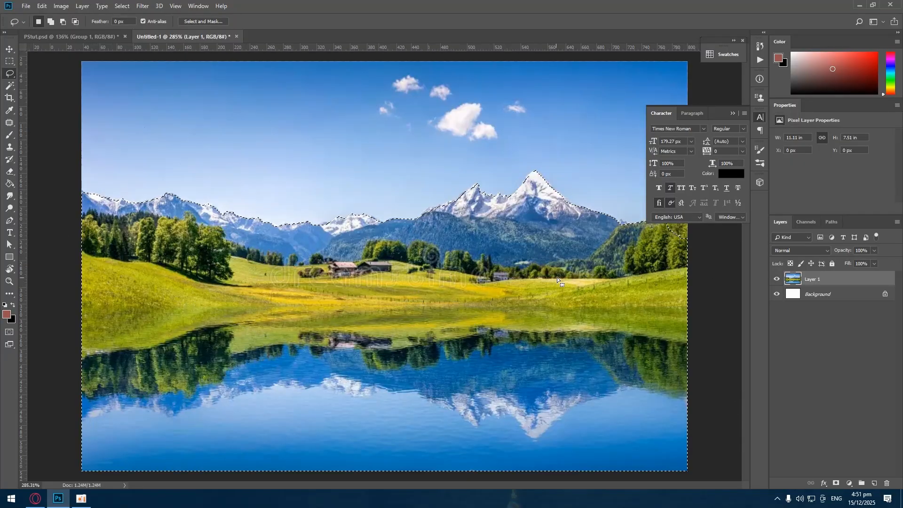
Add the missed bits of mountain along the ridge leading up to the main snowy peaks to the selection
scroll(557, 281, "up", 5)
scroll(509, 162, "down", 8)
scroll(407, 241, "down", 1)
scroll(465, 254, "up", 6)
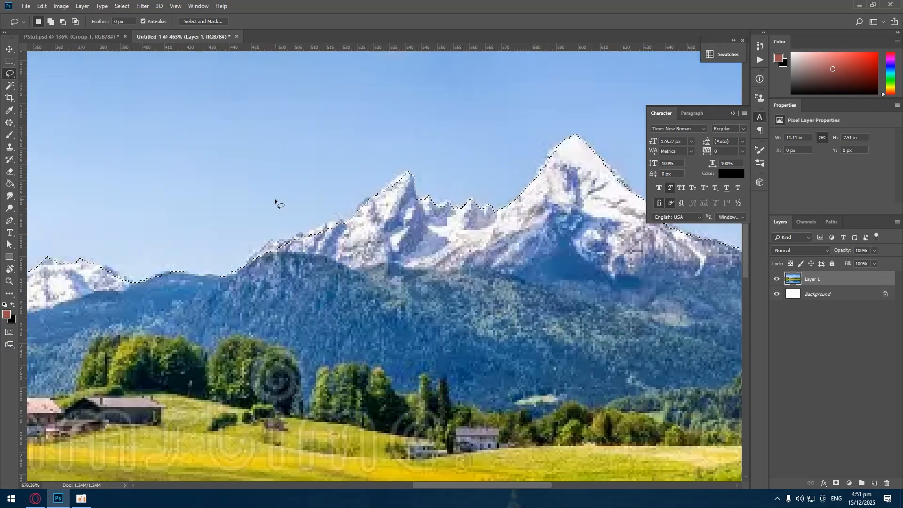
scroll(276, 201, "up", 4)
key("shift")
mouse_move(338, 299)
left_mouse_down()
mouse_move(385, 250)
mouse_move(499, 222)
mouse_move(579, 177)
left_mouse_up()
scroll(329, 287, "down", 4)
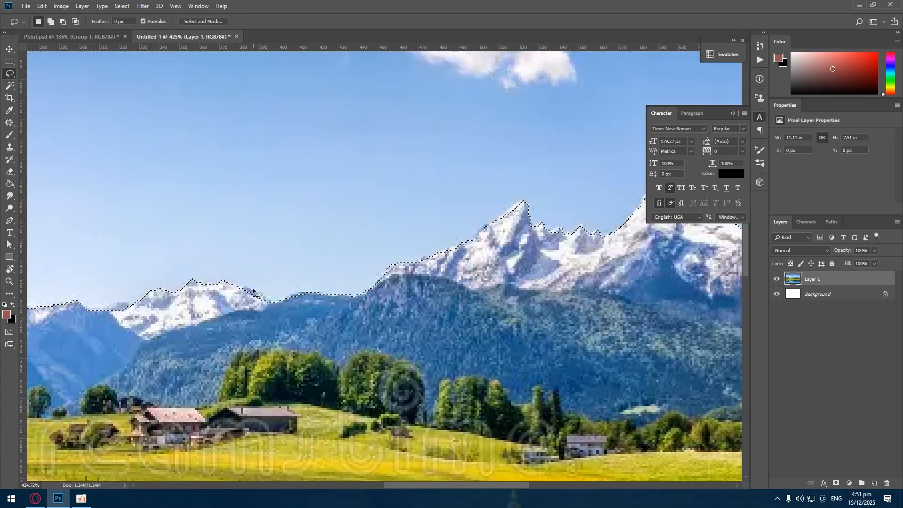
Add the missed spot on the smaller snowy ridge left of the main peaks to the selection
scroll(254, 291, "down", 4)
scroll(447, 249, "up", 8)
key("shift")
mouse_move(447, 249)
left_mouse_down()
mouse_move(490, 209)
mouse_move(493, 252)
left_mouse_up()
scroll(481, 209, "down", 6)
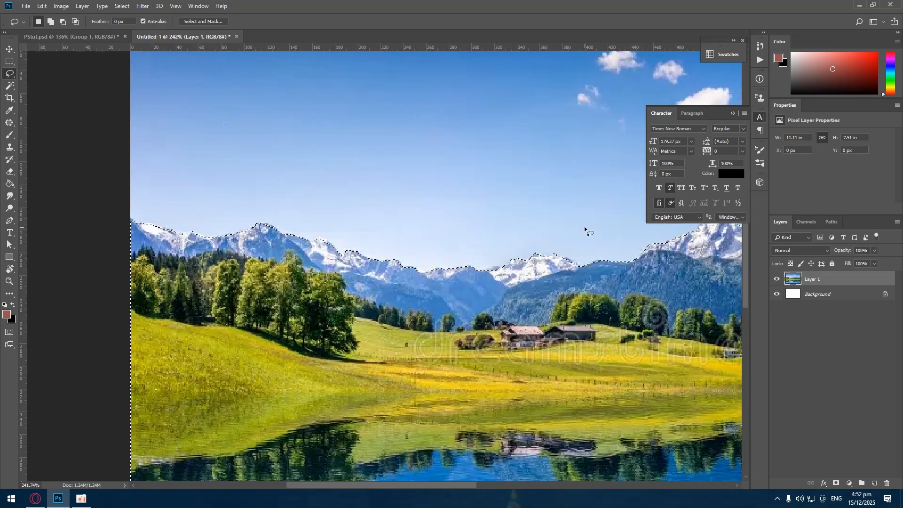
scroll(500, 234, "down", 4)
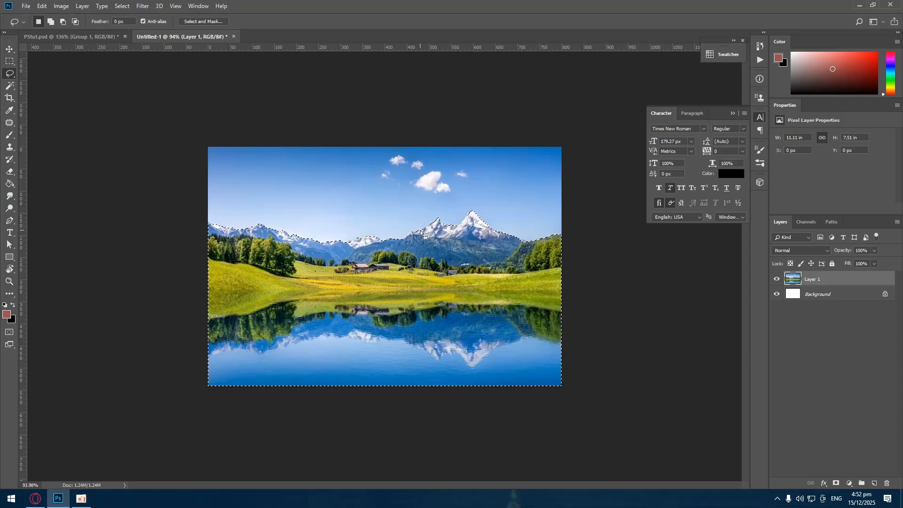
Invert the selection and delete the sky from Layer 1, leaving nothing selected
scroll(385, 266, "up", 1)
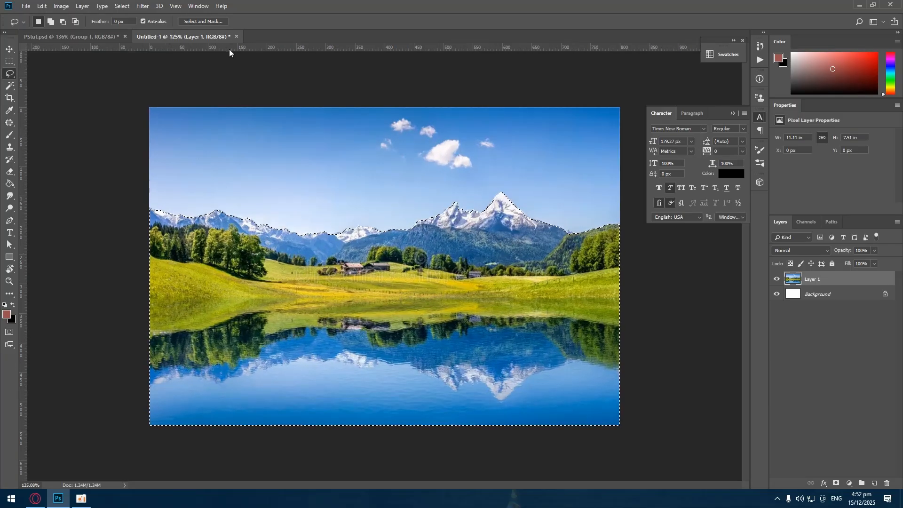
left_click(122, 6)
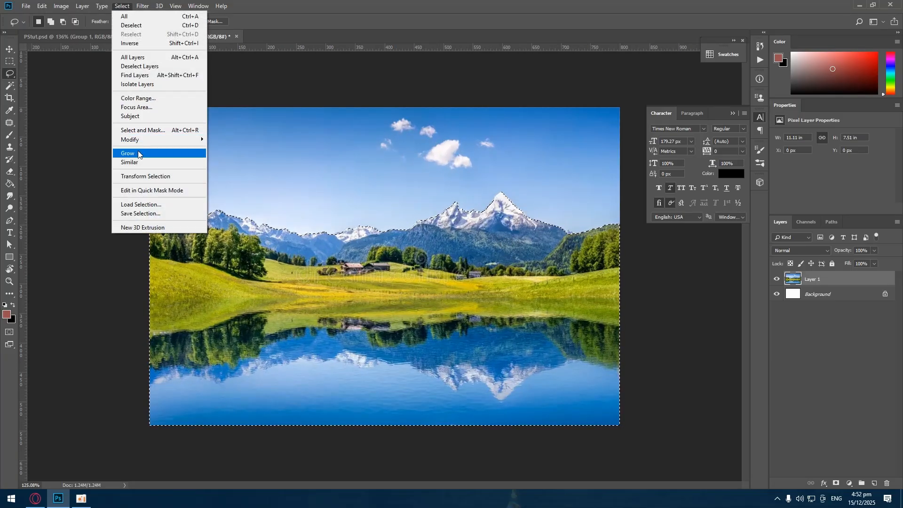
left_click(161, 44)
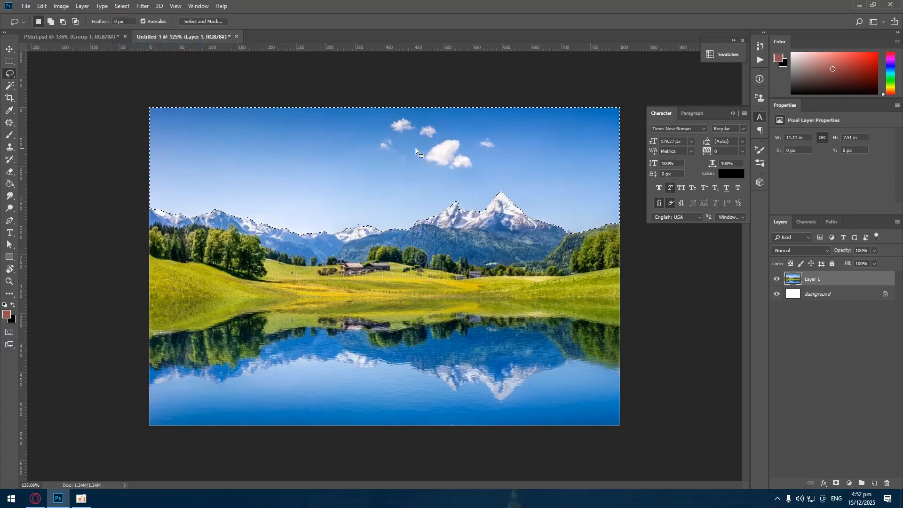
mouse_move(566, 181)
left_mouse_down()
mouse_move(467, 175)
mouse_move(10, 345)
left_mouse_up()
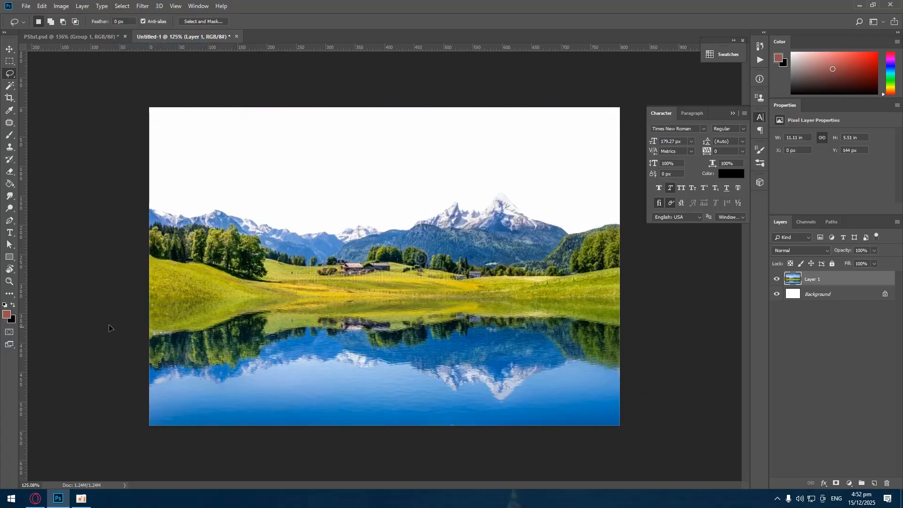
Paint a black smiley face with the Brush on the Background layer, in the empty sky area above the mountains
key("ctrl+d")
left_click(821, 298)
left_click(10, 135)
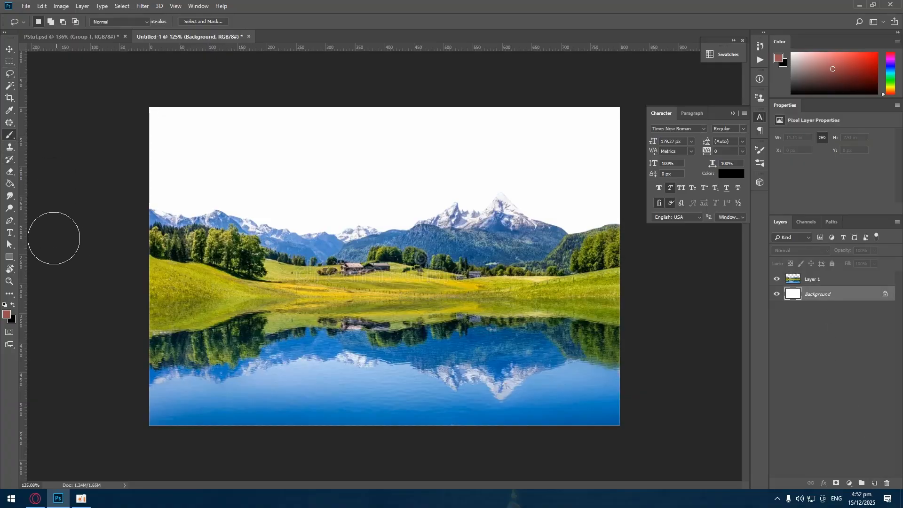
left_click(5, 304)
mouse_move(282, 156)
left_mouse_down("alt")
mouse_move(258, 158)
mouse_move(349, 148)
mouse_move(314, 196)
mouse_move(443, 167)
left_mouse_up("alt")
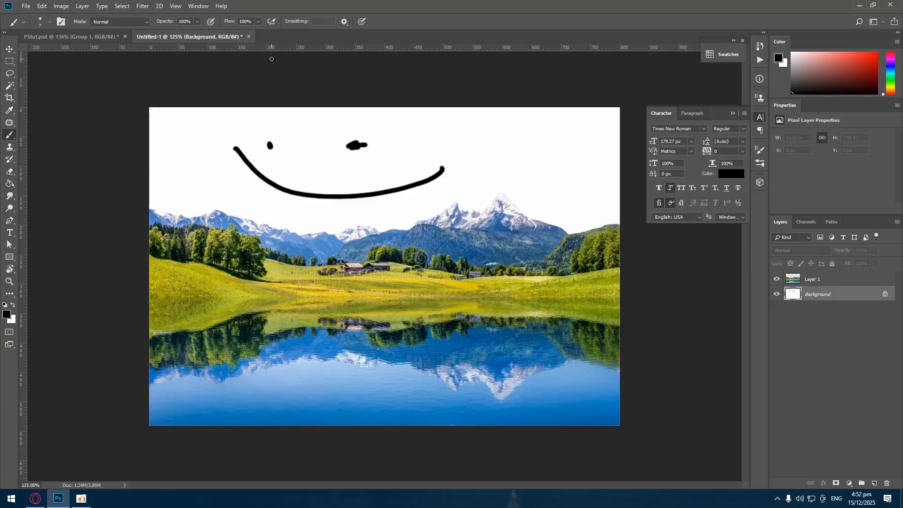
Close the landscape document and paste the copied portrait photo into a new 500 x 500 px document
left_click(81, 498)
left_click(500, 215)
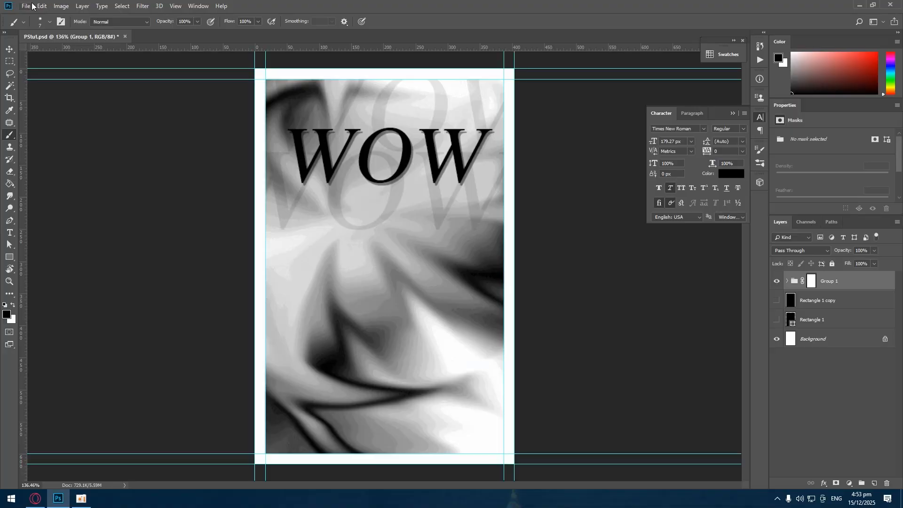
left_click(32, 6)
left_click(37, 17)
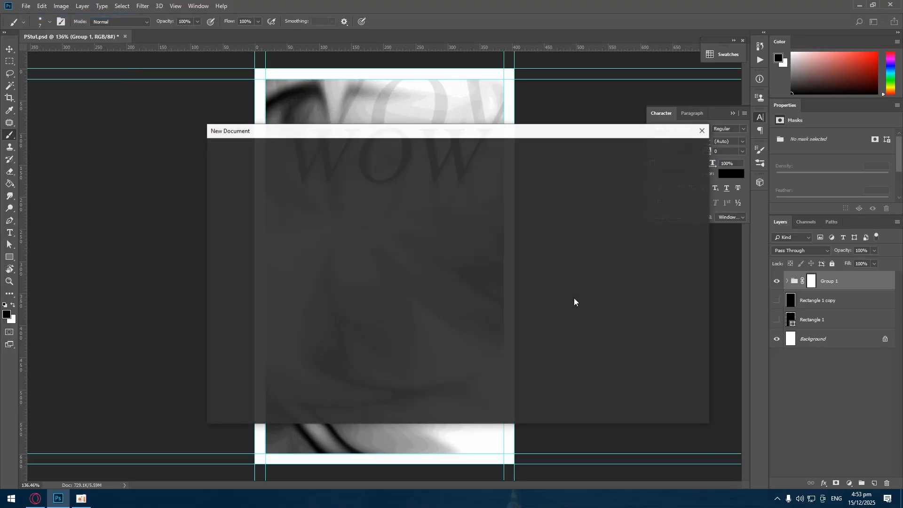
key("Return")
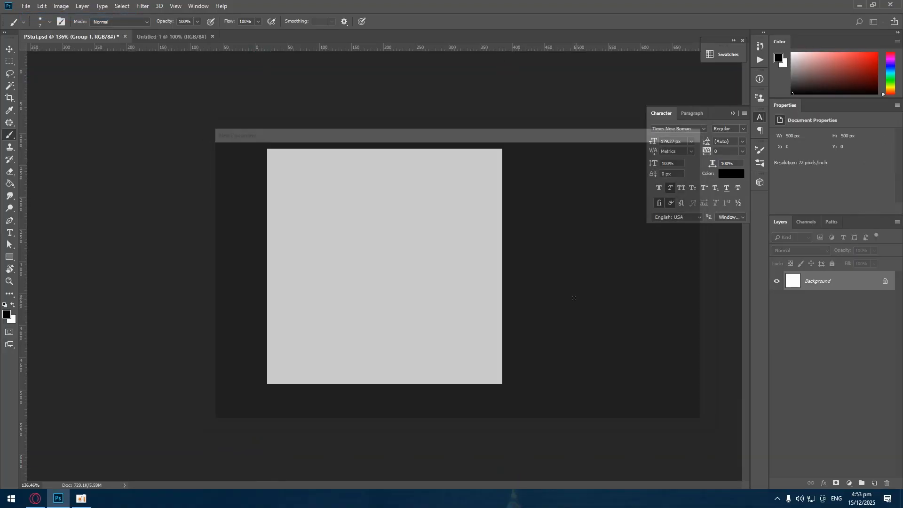
key("ctrl+v")
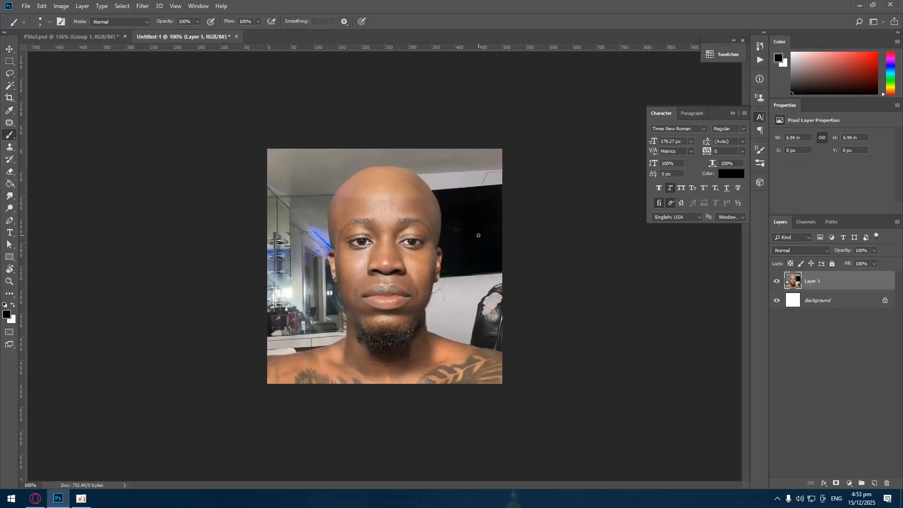
Start a Pen tool shape path at the portrait's left border and trace the first stretch of the shoulder's upper edge
key("ctrl+0")
scroll(351, 266, "up", 5)
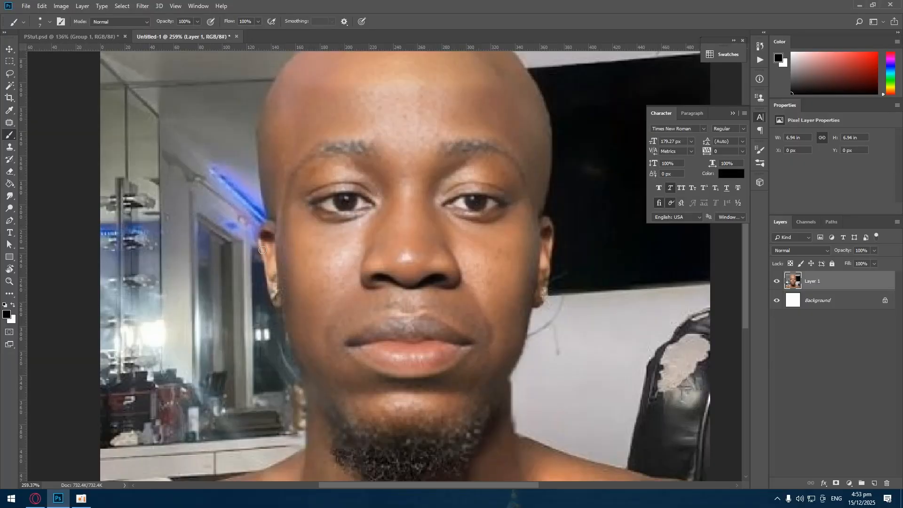
scroll(263, 250, "down", 2)
left_click_drag(262, 249, 375, 206)
scroll(162, 289, "up", 2)
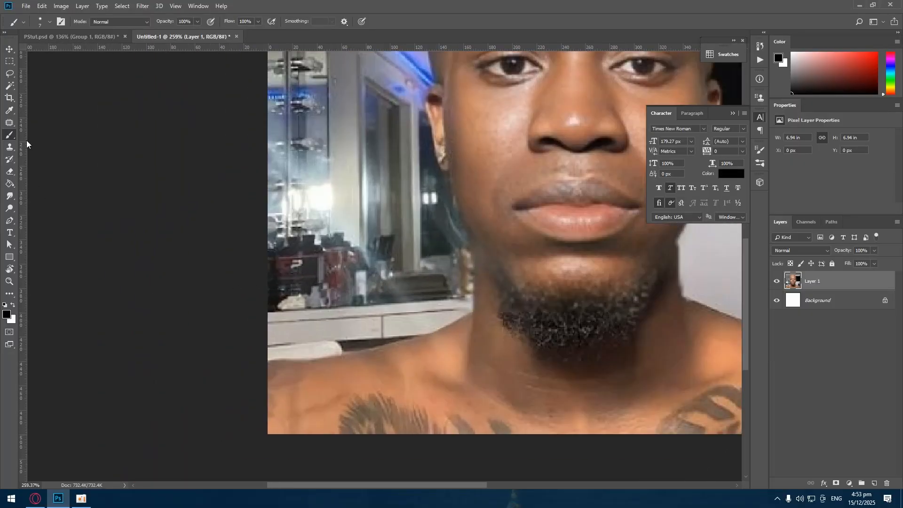
left_click(8, 223)
scroll(252, 305, "up", 4)
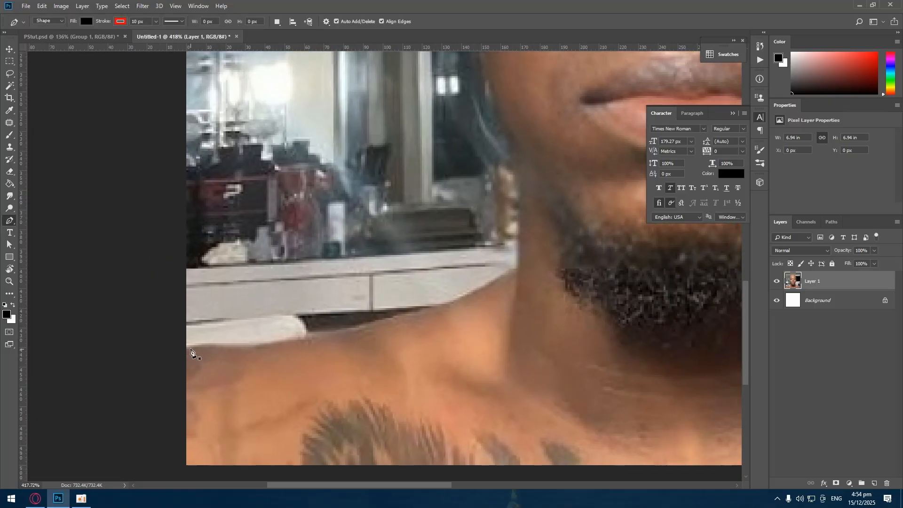
left_click(188, 348)
left_click(214, 346)
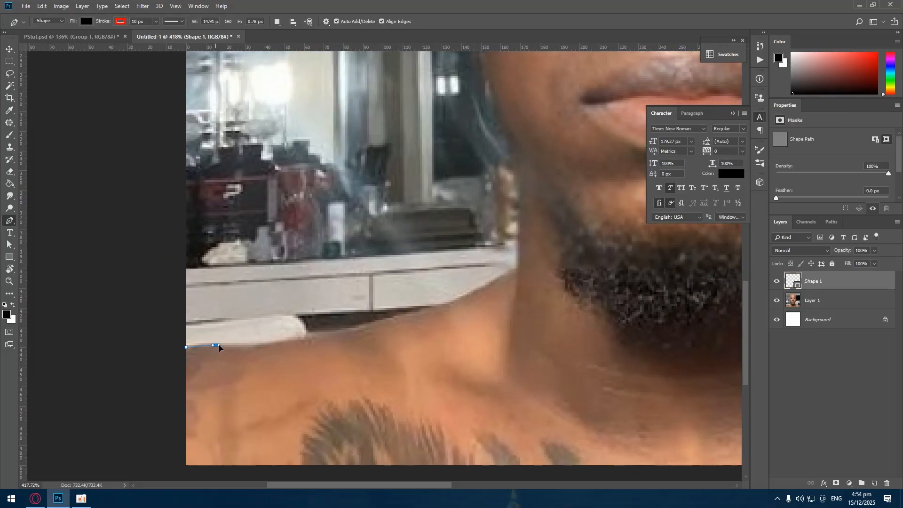
left_click_drag(233, 348, 235, 346)
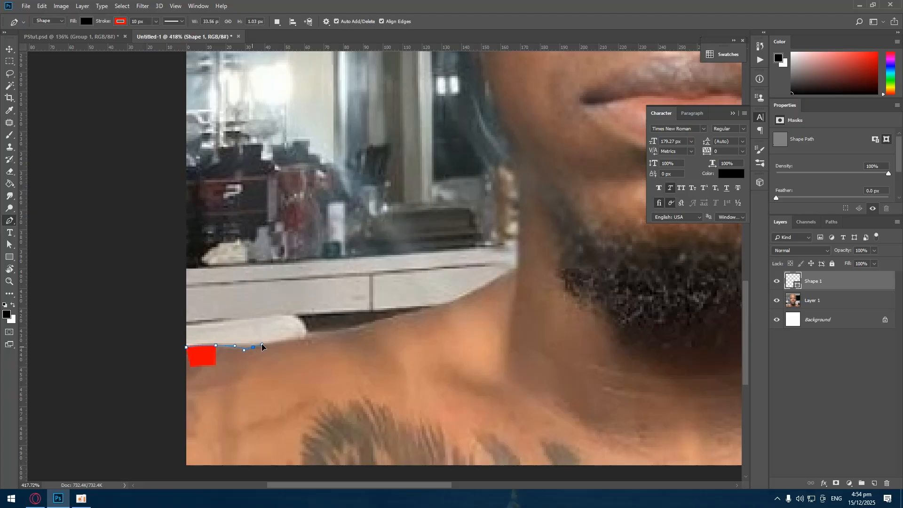
left_click(267, 346)
Remove the shape's stroke and continue the path along the shoulder past the white chair back and the dark gap
left_click(120, 21)
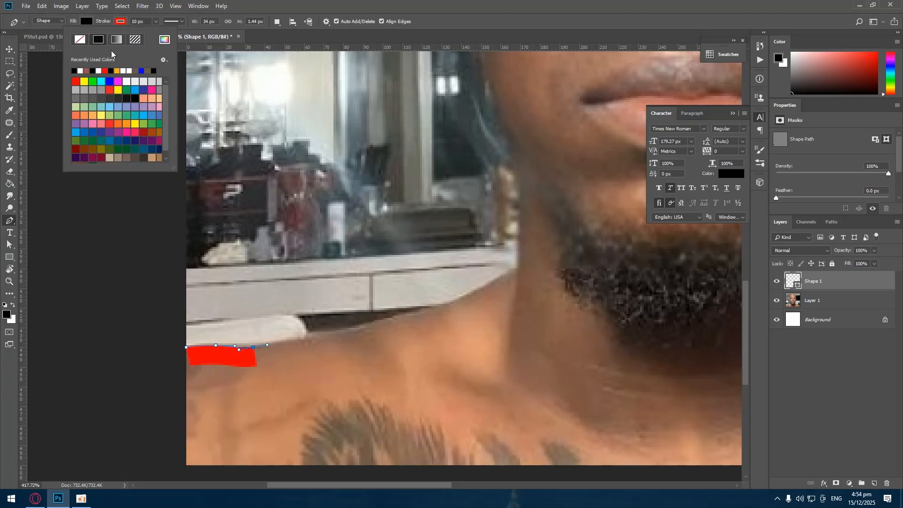
left_click(79, 41)
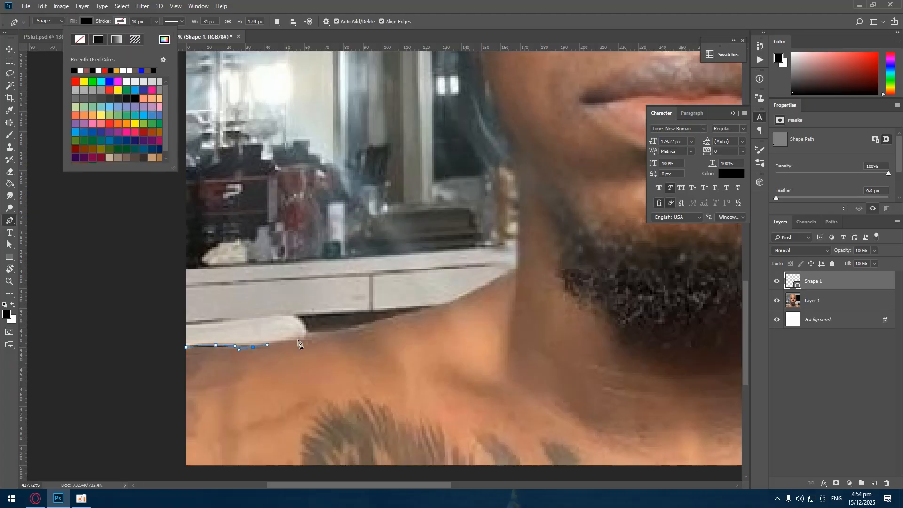
scroll(298, 342, "up", 5)
left_click(307, 324)
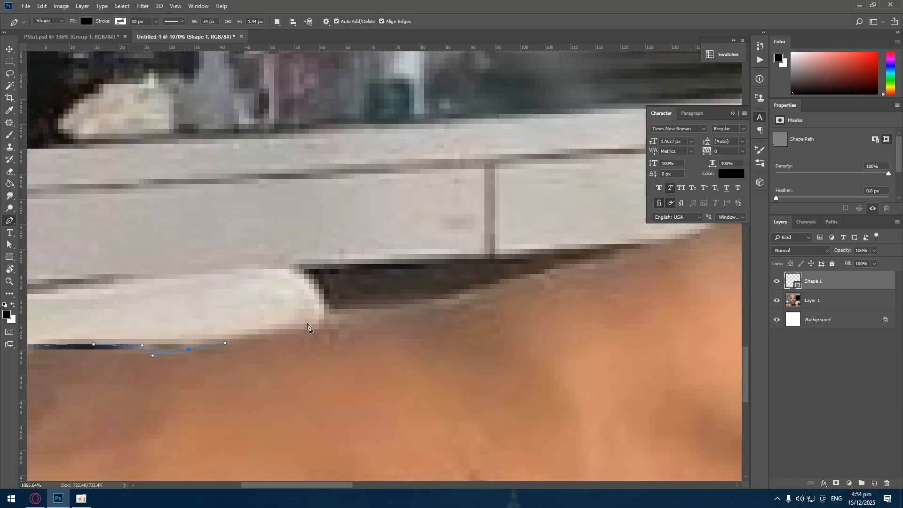
key("ctrl+z")
left_click(299, 324)
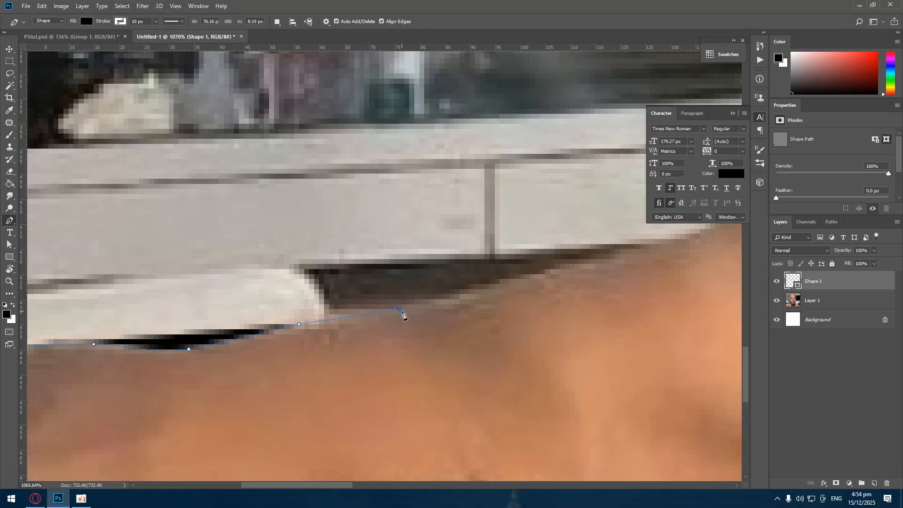
left_click_drag(400, 309, 490, 314)
scroll(236, 339, "right", 5)
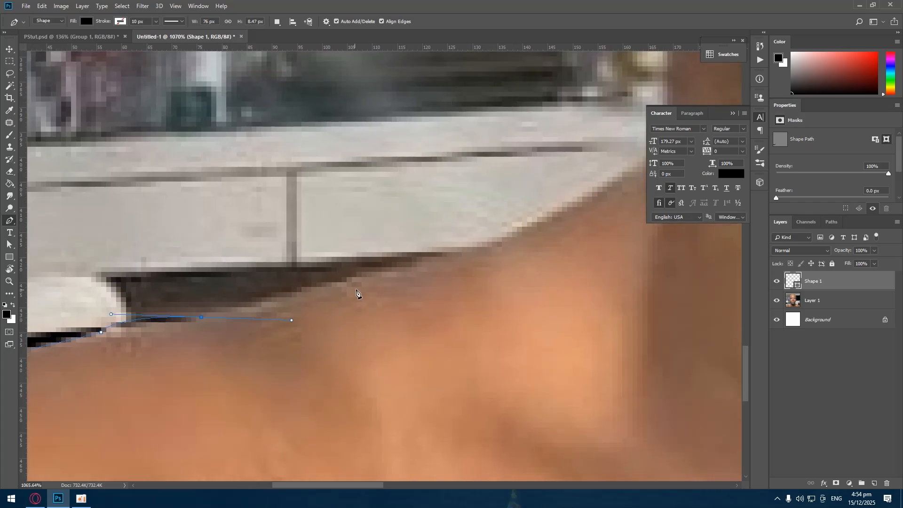
left_click_drag(317, 287, 376, 271)
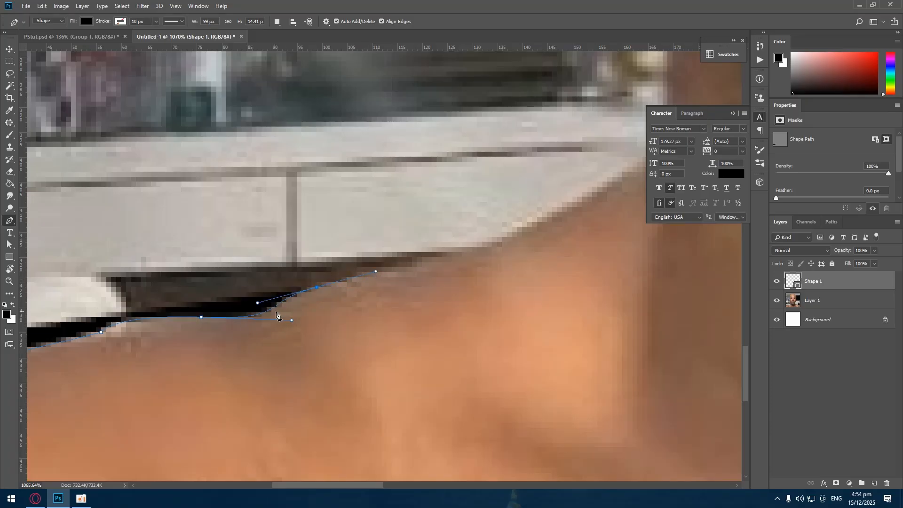
Set the shape's fill to none and shorten the anchor handles below the dark gap to fit the shoulder edge
left_click(88, 24)
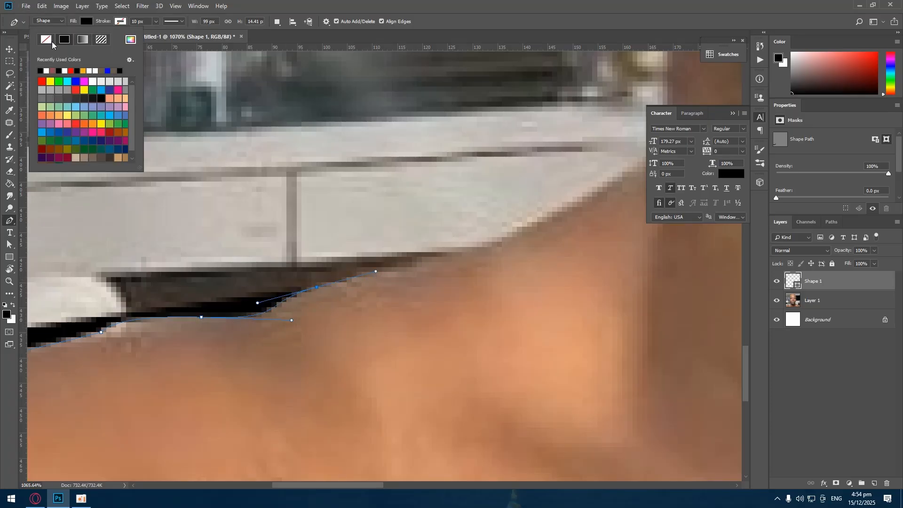
left_click(45, 39)
scroll(296, 327, "down", 1)
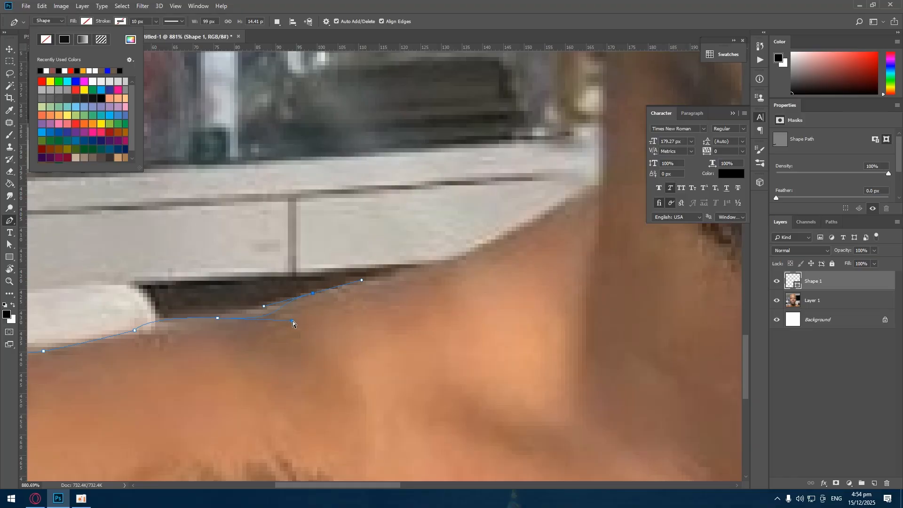
left_click_drag(293, 323, 230, 318)
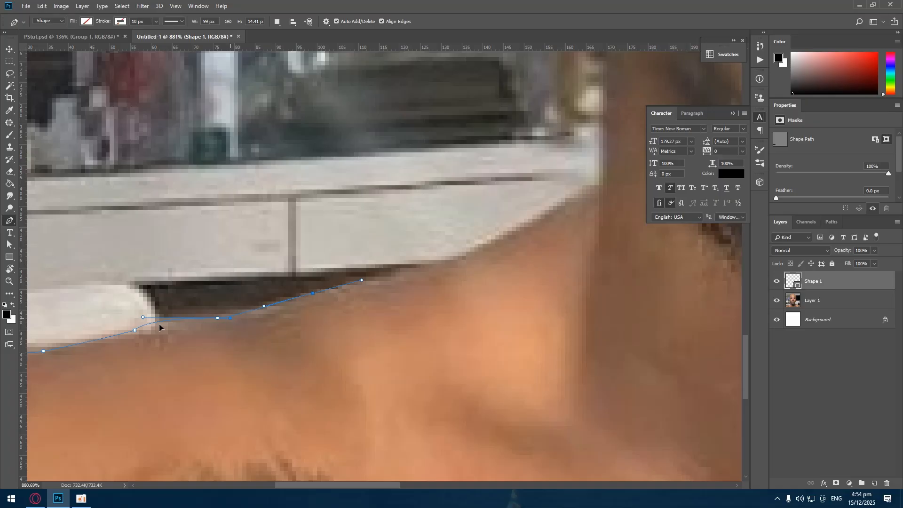
left_click_drag(143, 318, 166, 316)
Extend the path with curved anchors up the rest of the shoulder to the base of the neck
scroll(208, 334, "down", 2)
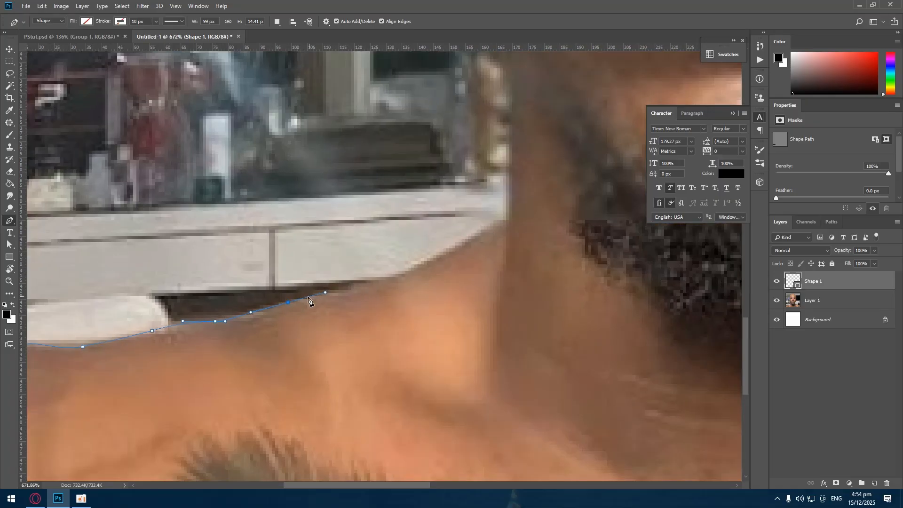
left_click_drag(402, 274, 413, 269)
left_click_drag(502, 220, 510, 216)
scroll(509, 217, "down", 3)
scroll(512, 207, "up", 2)
left_click_drag(499, 130, 423, 266)
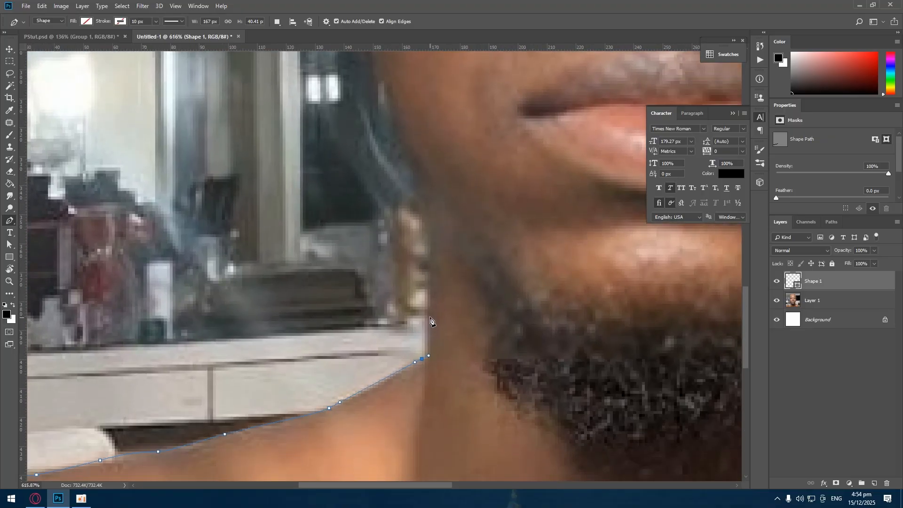
Trace the path up the left side of the neck and along the jaw toward the earlobe
mouse_move(425, 186)
left_mouse_down()
mouse_move(418, 162)
mouse_move(430, 270)
mouse_move(423, 211)
left_mouse_up()
scroll(417, 161, "down", 3)
scroll(430, 269, "up", 5)
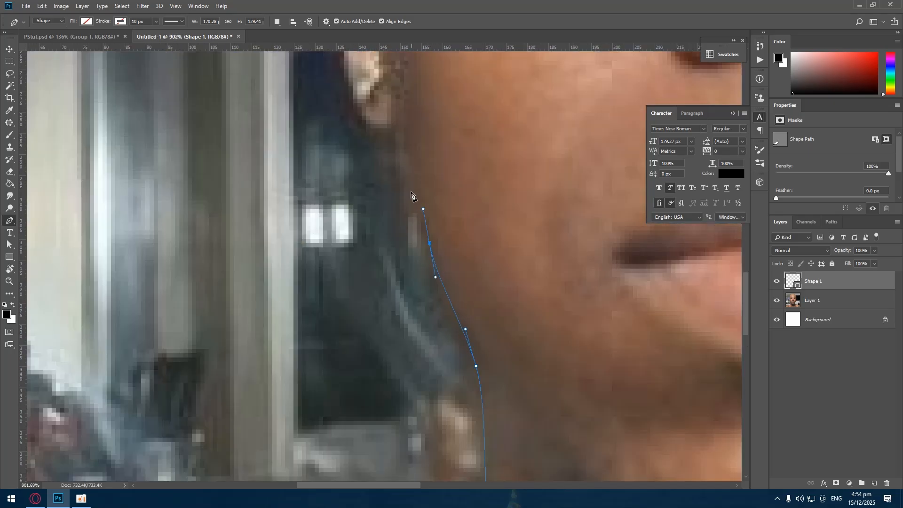
scroll(412, 194, "up", 3)
Trace the path around the left ear from the earlobe to its top, redoing one misplaced anchor on the outer edge
left_click_drag(365, 235, 322, 359)
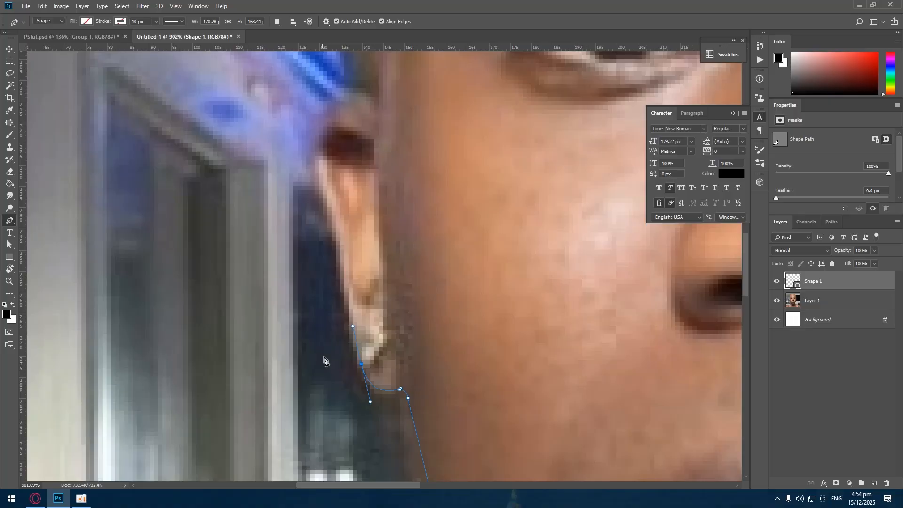
left_click_drag(336, 211, 336, 204)
key("ctrl+z")
left_click_drag(341, 240, 339, 232)
left_click_drag(320, 161, 364, 300)
scroll(348, 118, "down", 6)
scroll(351, 118, "up", 5)
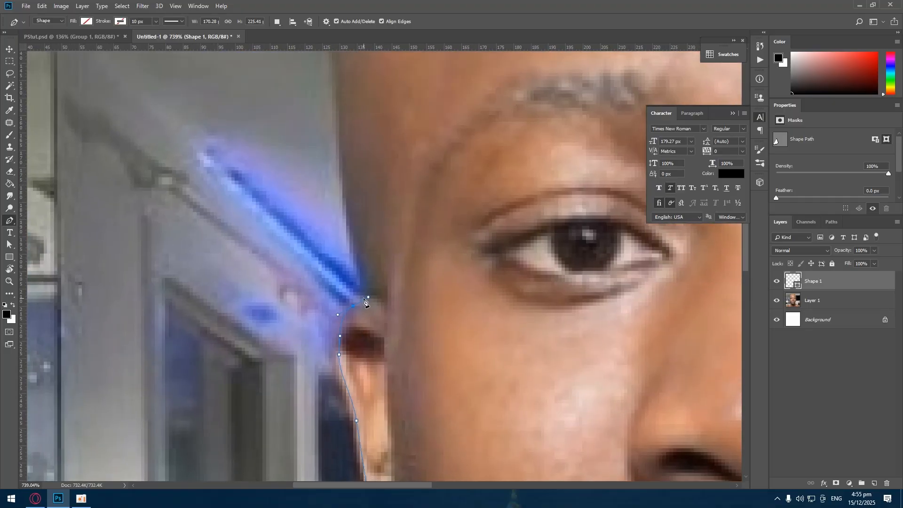
Continue the path from the left ear up the side of the head to the upper left of the scalp
left_click_drag(343, 156, 341, 76)
left_click_drag(358, 141, 254, 417)
left_click_drag(252, 241, 256, 202)
left_click_drag(288, 149, 141, 367)
left_click_drag(290, 218, 336, 202)
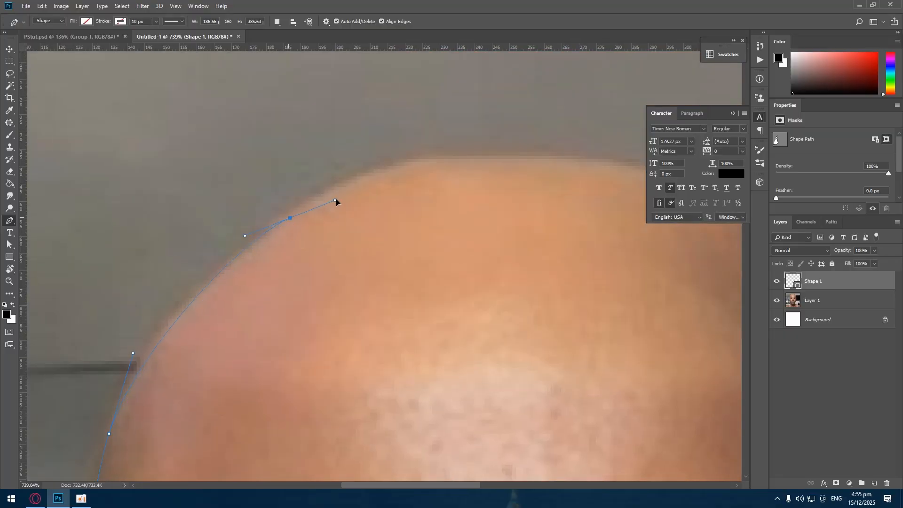
Trace the path over the crown and down the upper right of the scalp to the black screen behind it
left_click_drag(505, 161, 279, 239)
left_click_drag(399, 237, 306, 232)
mouse_move(419, 254)
left_mouse_down()
mouse_move(379, 214)
mouse_move(425, 250)
left_mouse_up()
left_click_drag(453, 298, 337, 177)
left_click(393, 233)
left_click(410, 263)
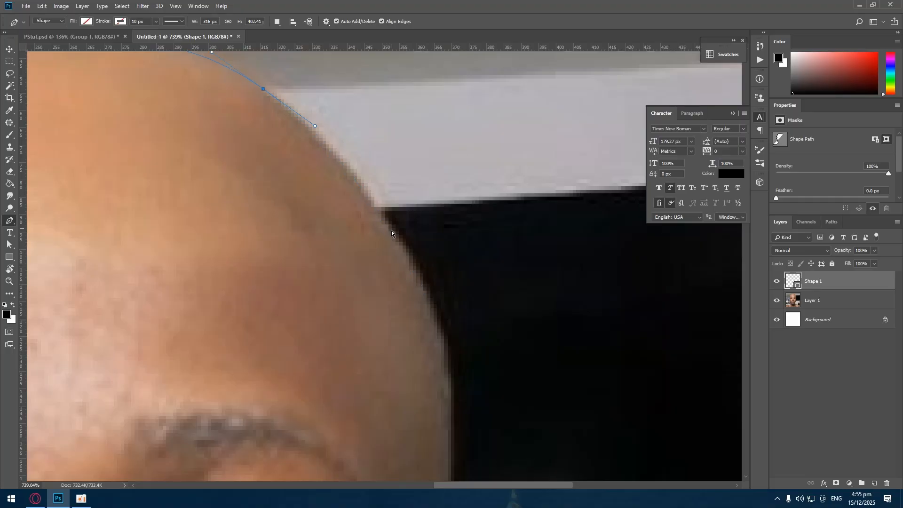
Trace the path down the right side of the head to the top of the ear, undoing and redrawing the last anchors
left_click_drag(410, 273, 405, 250)
left_click_drag(441, 296, 395, 115)
left_click_drag(403, 204, 400, 157)
left_click_drag(388, 272, 371, 363)
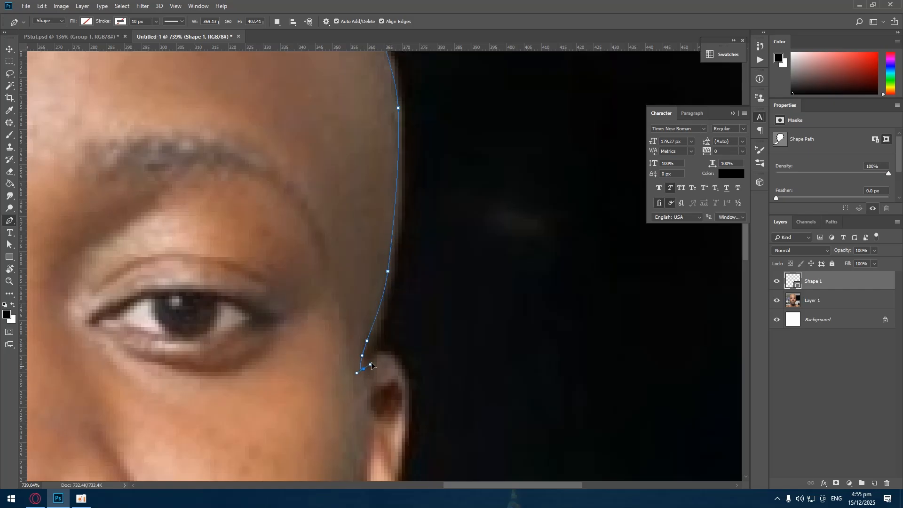
key("ctrl+z")
key("ctrl+z")
key("ctrl+z")
left_click_drag(371, 345, 377, 360)
Refine the curve handles above the right ear so the path fits the edge of the head more closely
scroll(403, 123, "up", 5)
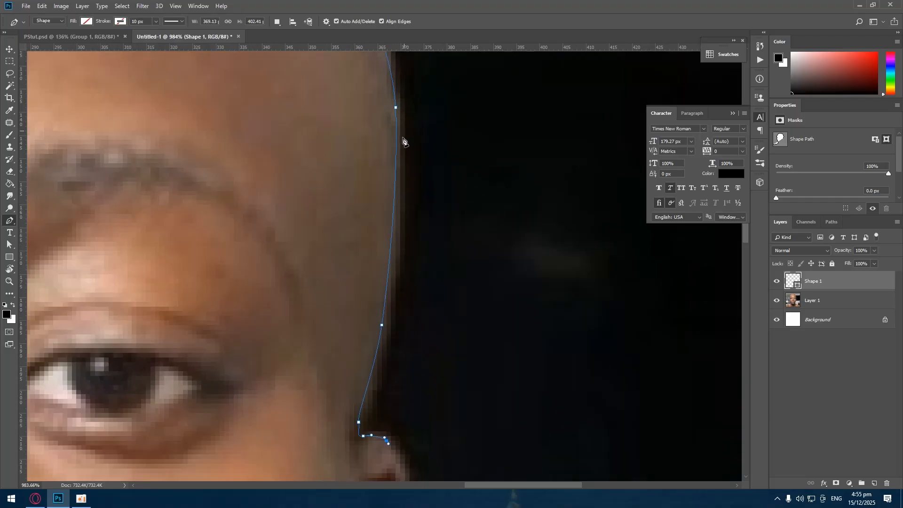
left_click_drag(377, 362, 382, 362)
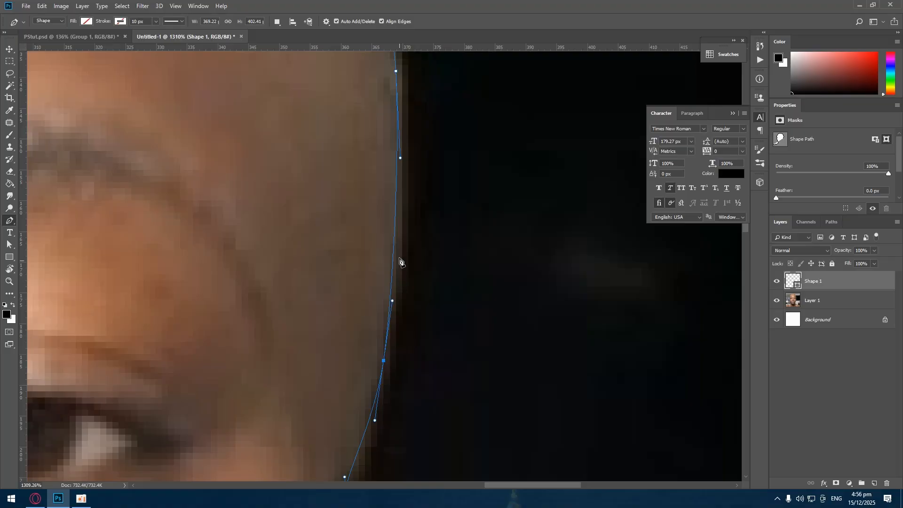
scroll(415, 311, "down", 8)
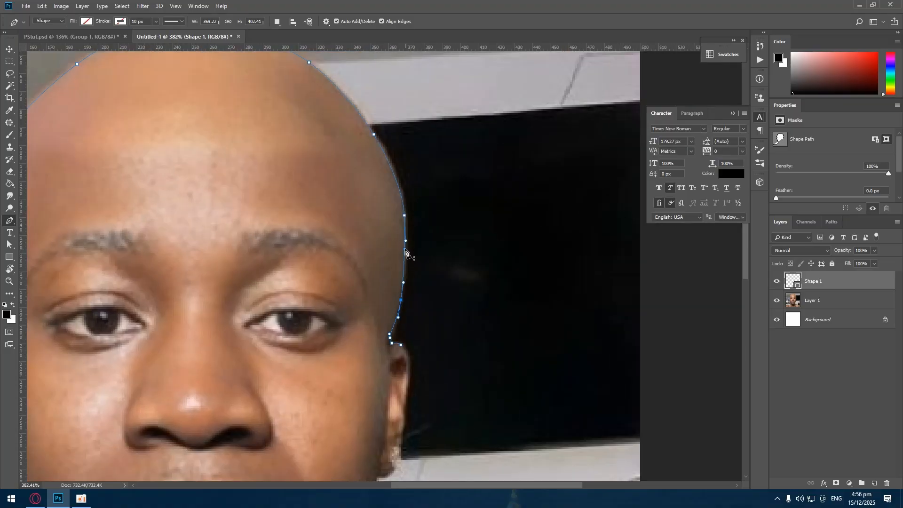
scroll(406, 248, "down", 3)
scroll(498, 221, "up", 6)
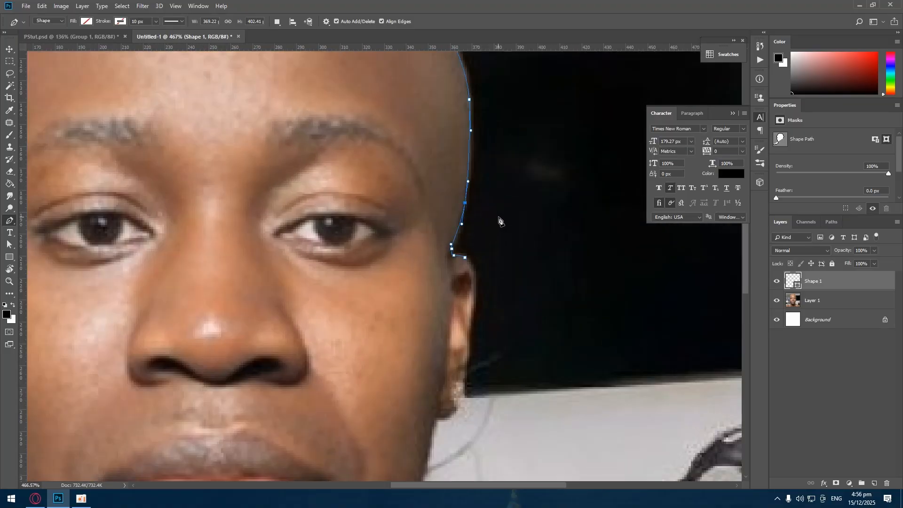
scroll(499, 223, "up", 1)
scroll(517, 219, "down", 2)
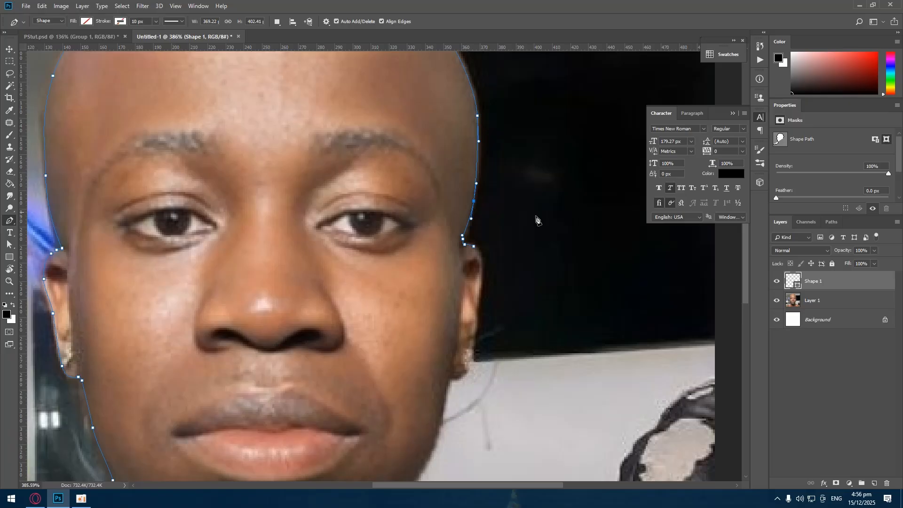
Trace the path around the right ear and its earring to where the earlobe meets the jaw
scroll(494, 266, "up", 4)
left_click_drag(458, 231, 477, 209)
scroll(487, 211, "down", 3)
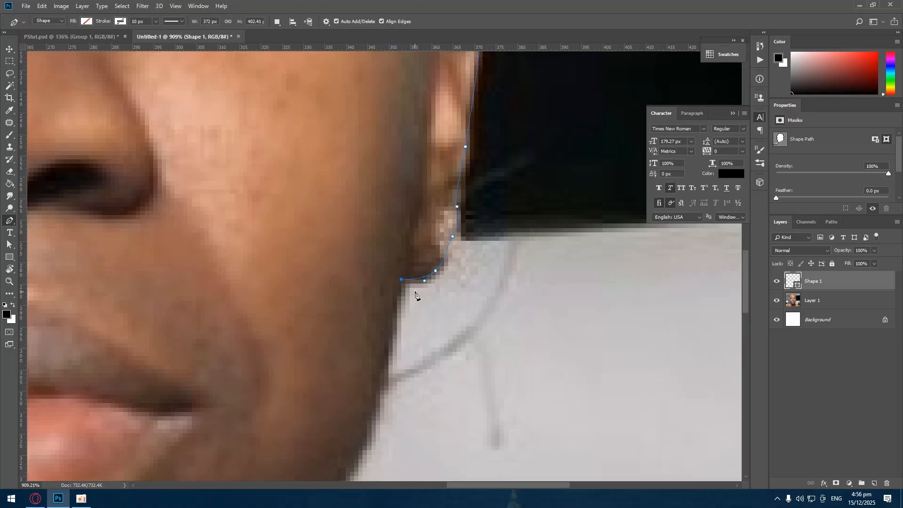
scroll(402, 292, "down", 3)
key("ctrl+z")
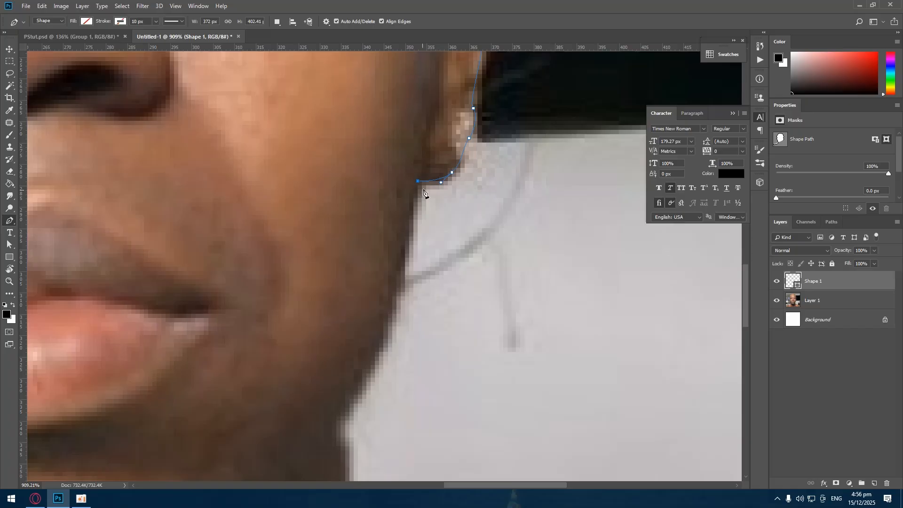
left_click(487, 224)
left_click(439, 271)
key("ctrl+z")
key("ctrl+z")
left_click_drag(516, 229, 521, 274)
key("ctrl+alt+z")
key("ctrl+alt+z")
Trace the path from the right earlobe down the jawline and the side of the neck to the shoulder
left_click_drag(392, 305, 431, 198)
left_click_drag(381, 271, 366, 288)
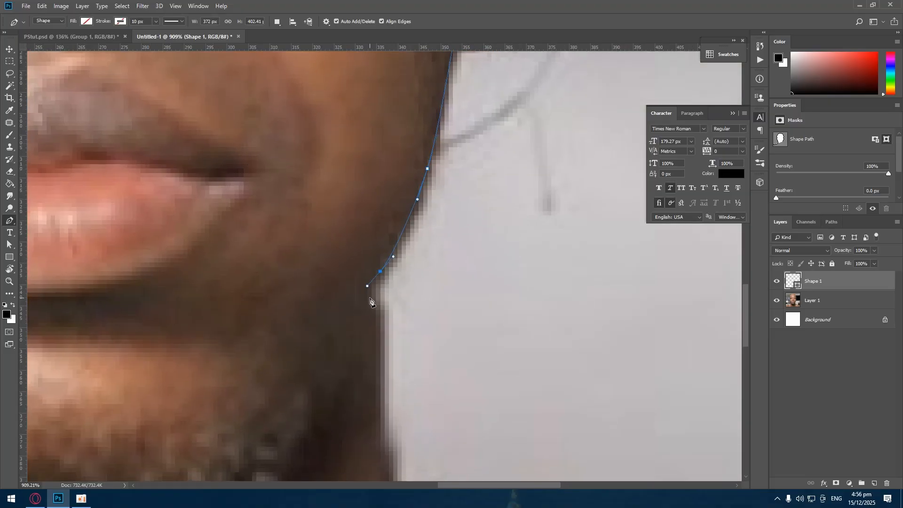
left_click_drag(396, 316, 398, 239)
left_click_drag(382, 285, 382, 309)
left_click_drag(411, 335, 403, 224)
left_click_drag(389, 294, 401, 306)
Trace the path along the top of the right shoulder and just past the photo's right edge, redoing the misplaced anchor
left_click_drag(480, 312, 317, 181)
left_click_drag(410, 243, 449, 254)
left_click_drag(483, 259, 179, 175)
left_click_drag(353, 228, 371, 235)
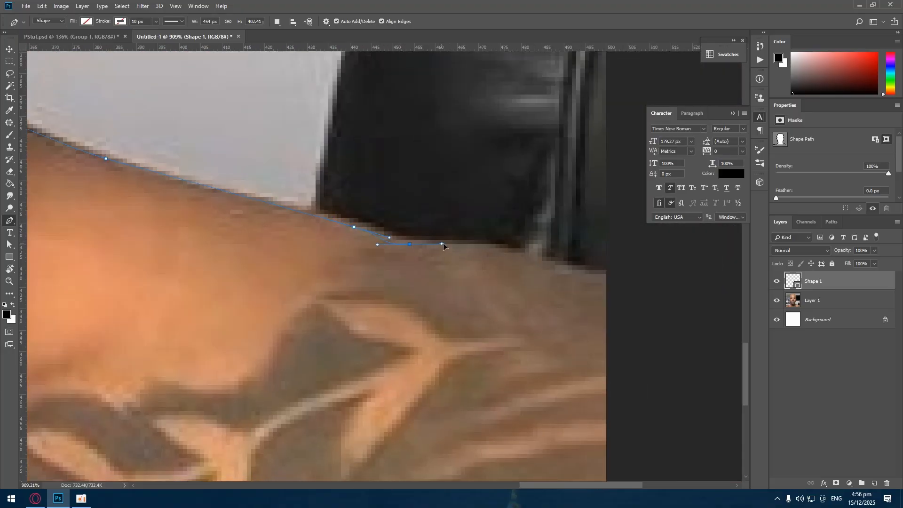
key("ctrl+z")
left_click_drag(487, 248, 530, 248)
left_click(603, 282)
left_click(636, 300)
Route the path outside the canvas below the man's chest and close it at its starting anchor on the left shoulder
scroll(533, 247, "down", 8)
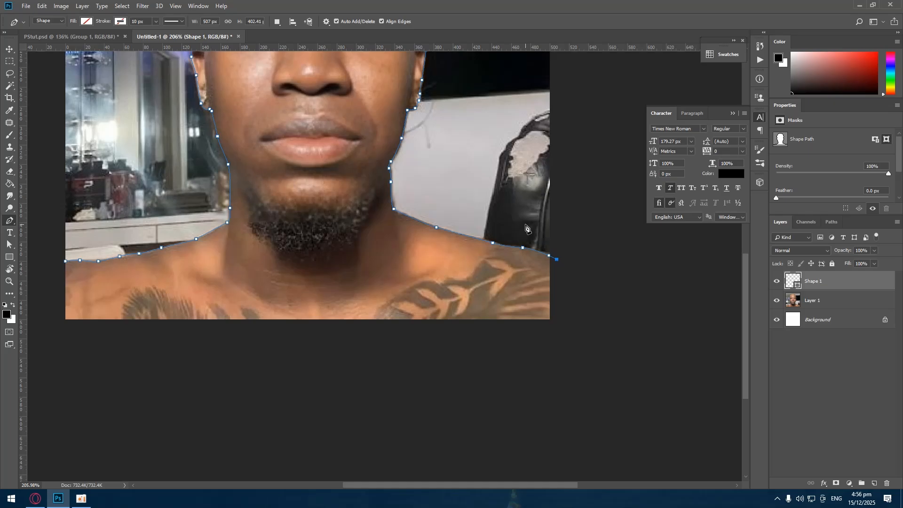
scroll(526, 228, "down", 5)
left_click(539, 401)
left_click(434, 419)
left_click(270, 402)
left_click(241, 374)
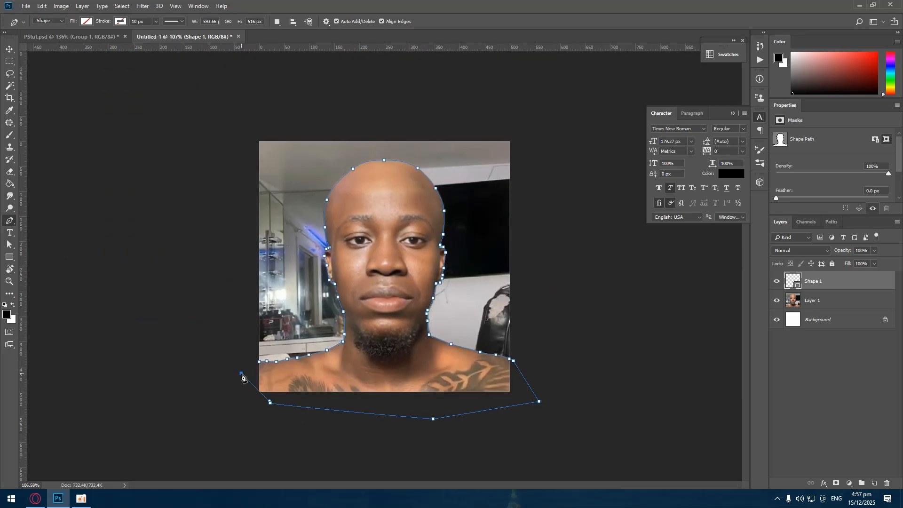
scroll(499, 305, "down", 4)
scroll(498, 305, "up", 6)
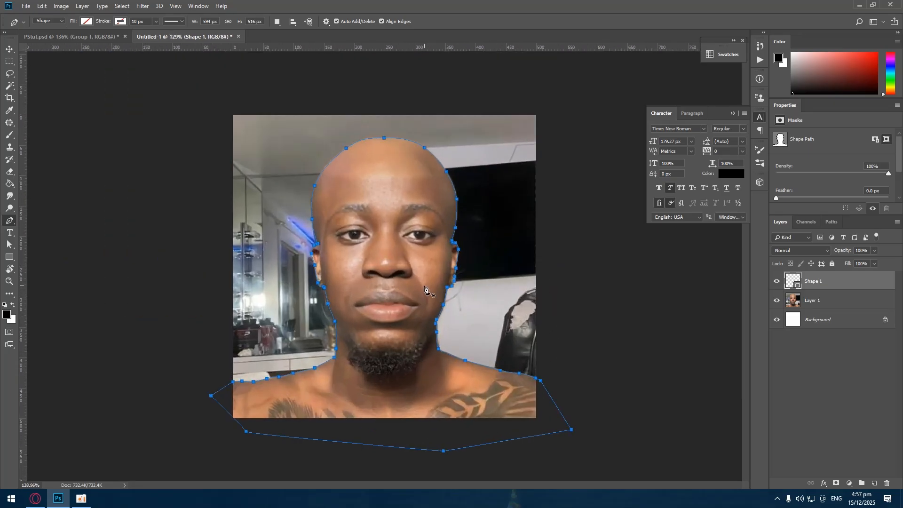
Convert the portrait's shape path into a new anti-aliased selection with a feather radius of 0 pixels
right_click(458, 270)
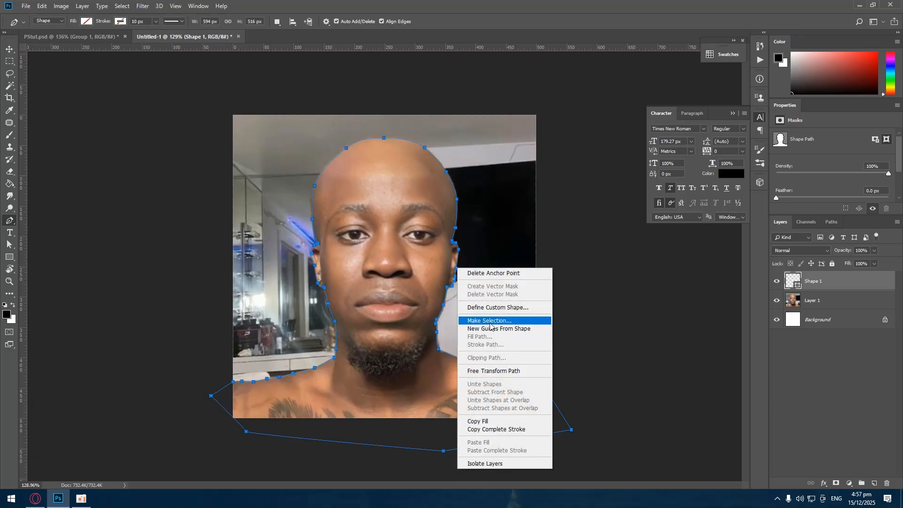
key("Escape")
left_click(831, 222)
right_click(826, 241)
left_click(816, 267)
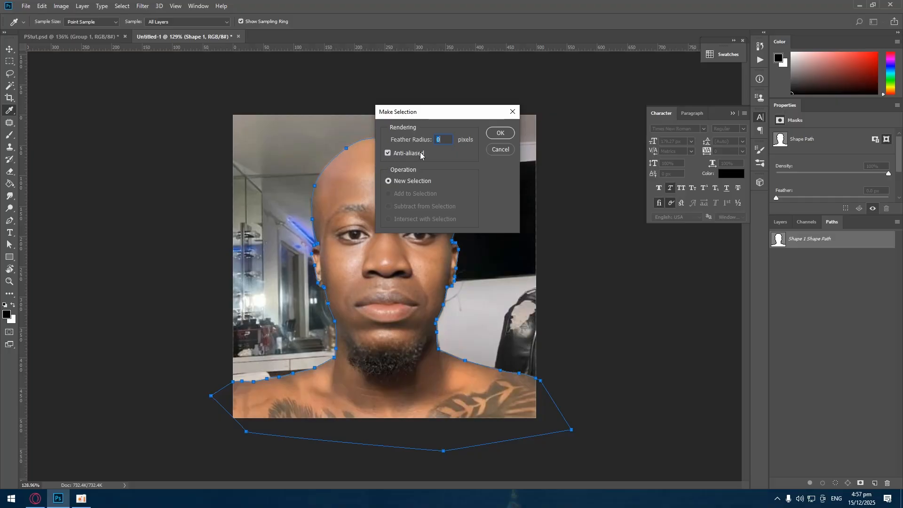
left_click(500, 134)
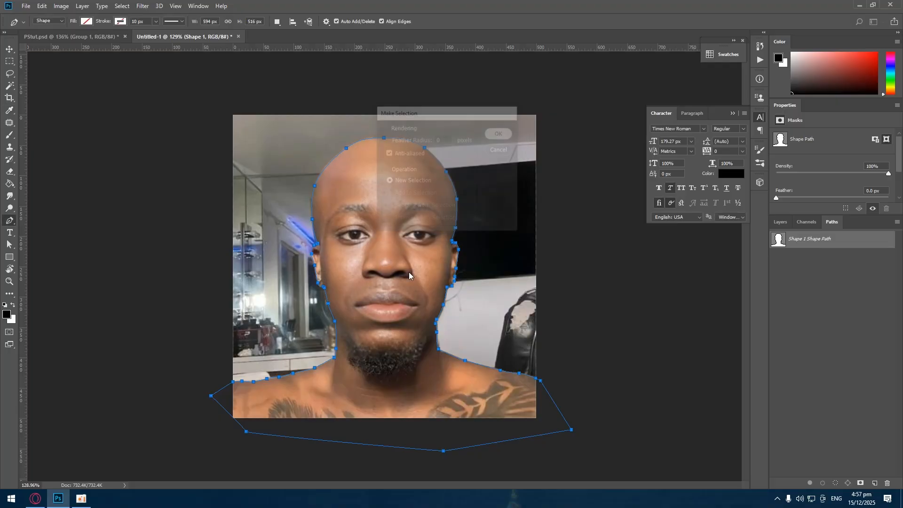
left_click(780, 222)
scroll(414, 259, "up", 3)
scroll(413, 258, "down", 3)
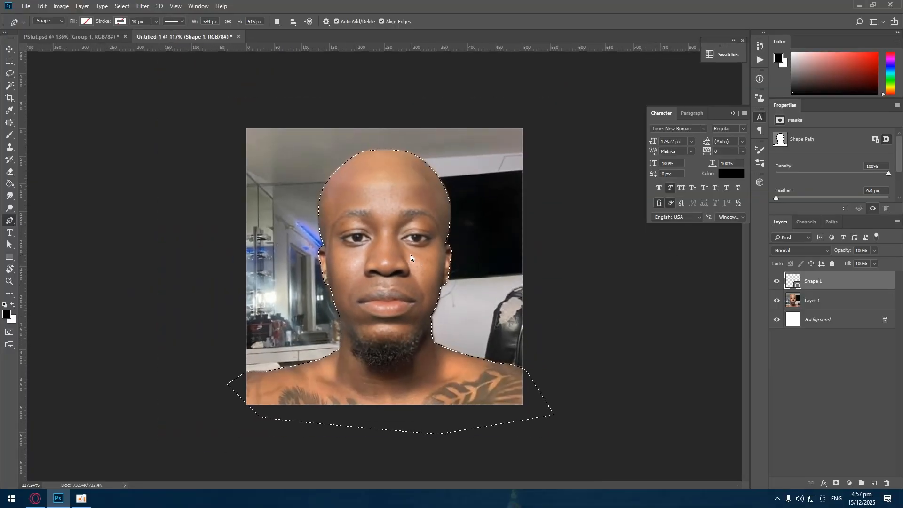
Try moving the selected man on Layer 1, undo the move, and mask the layer with the selection
left_click(10, 61)
mouse_move(436, 215)
left_mouse_down()
mouse_move(491, 228)
mouse_move(428, 214)
left_mouse_up()
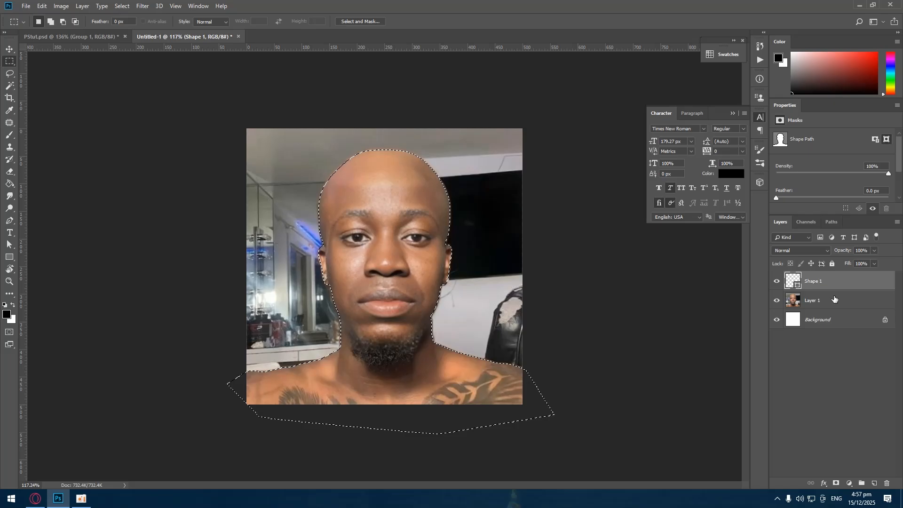
left_click(806, 302)
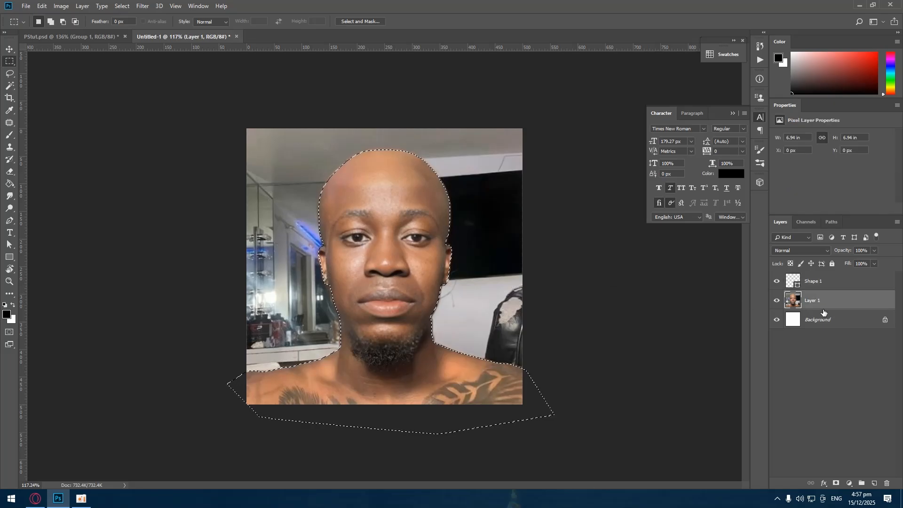
left_click_drag(394, 240, 387, 347, "ctrl")
key("ctrl+z")
left_click(837, 483)
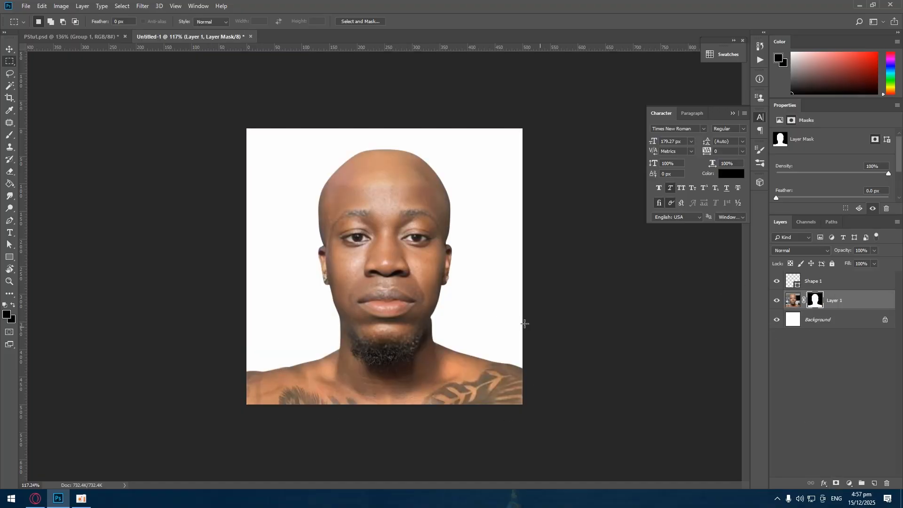
scroll(363, 233, "down", 2)
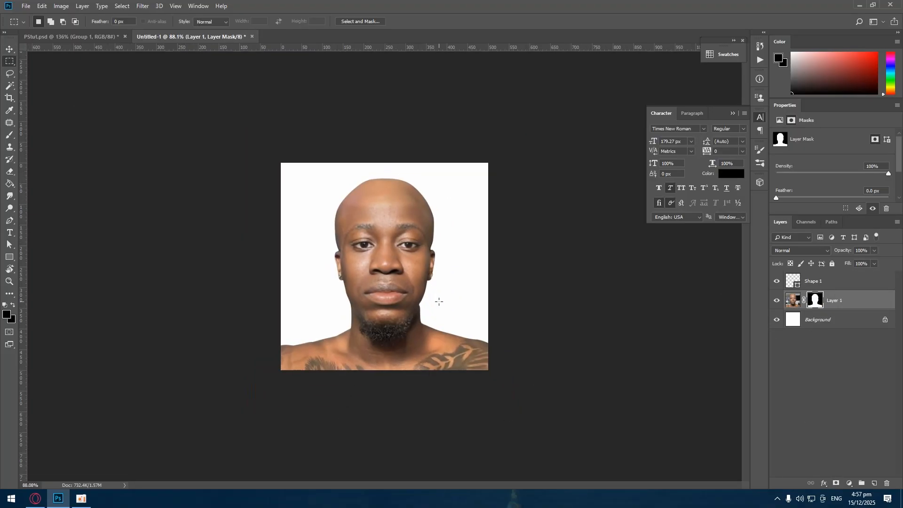
scroll(439, 301, "up", 2)
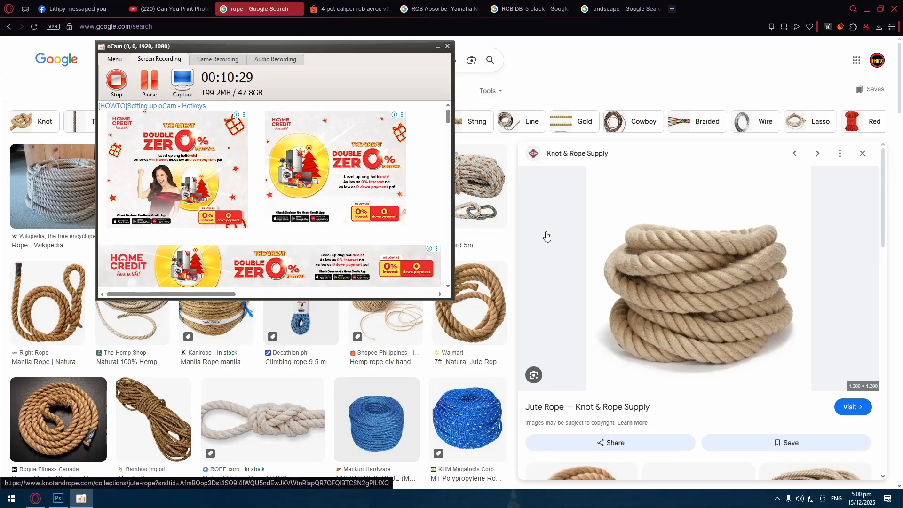
Copy the Knot & Rope Supply jute rope image from the Google results and switch back to Photoshop
left_click(593, 77)
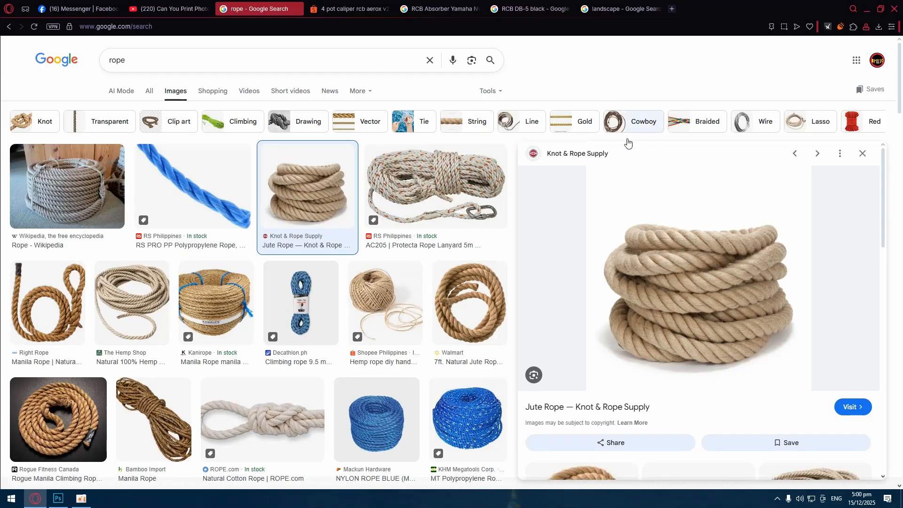
right_click(683, 245)
key("Escape")
key("alt+Tab")
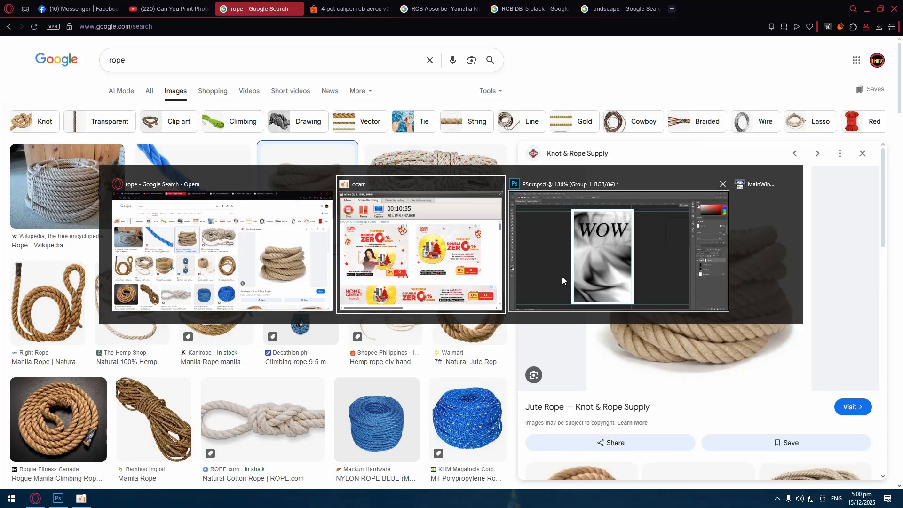
left_click(560, 273)
Create a new document at the copied image's size and paste the rope picture into it
left_click(26, 5)
left_click(30, 16)
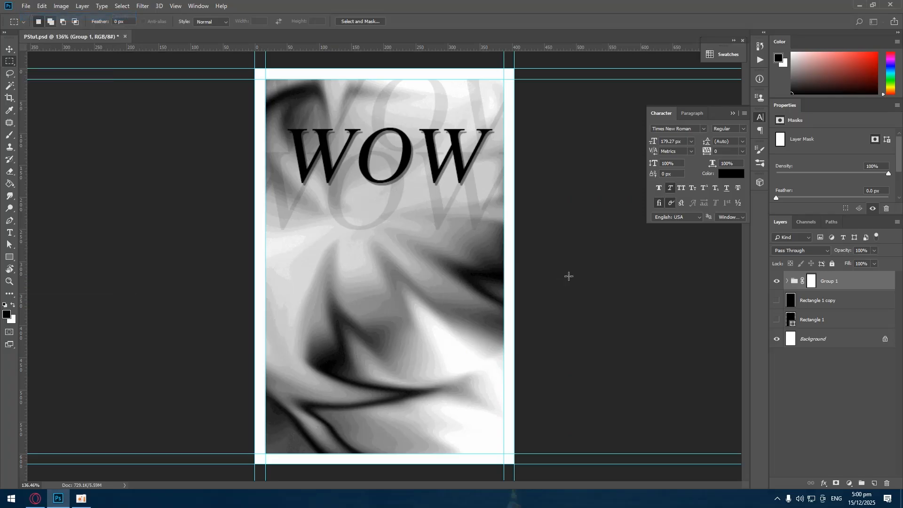
key("ctrl+n")
left_click(642, 408)
key("ctrl+v")
key("ctrl+0")
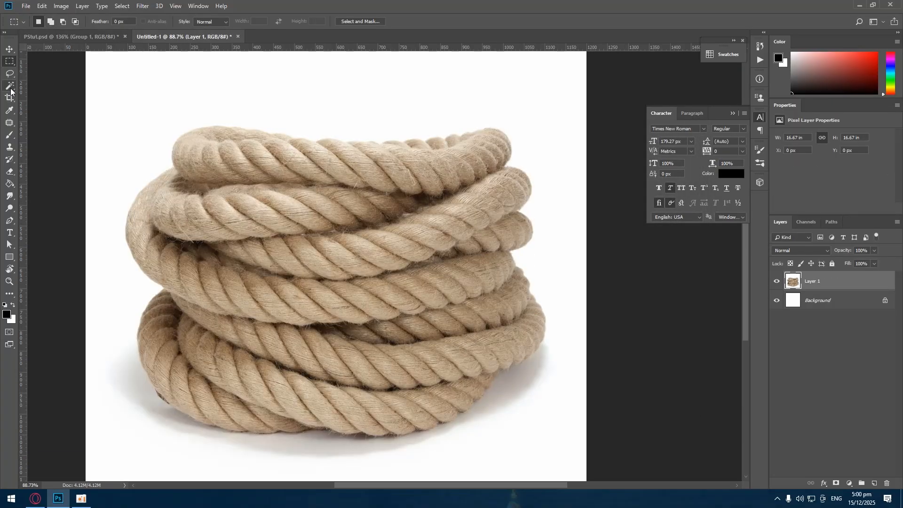
Draw a rough, rounded Lasso selection over the middle of the rope coil
left_click(10, 74)
key("ctrl+minus")
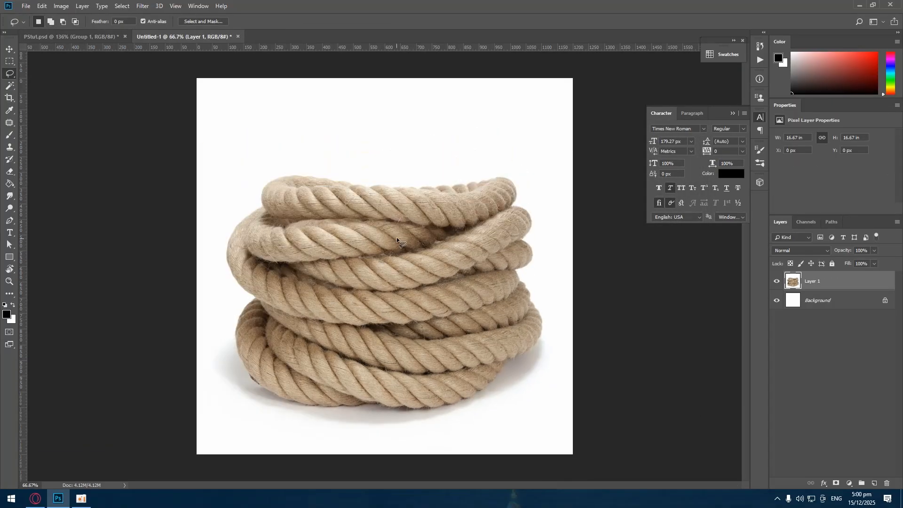
left_click_drag(469, 348, 407, 220)
key("ctrl+minus")
key("ctrl+plus")
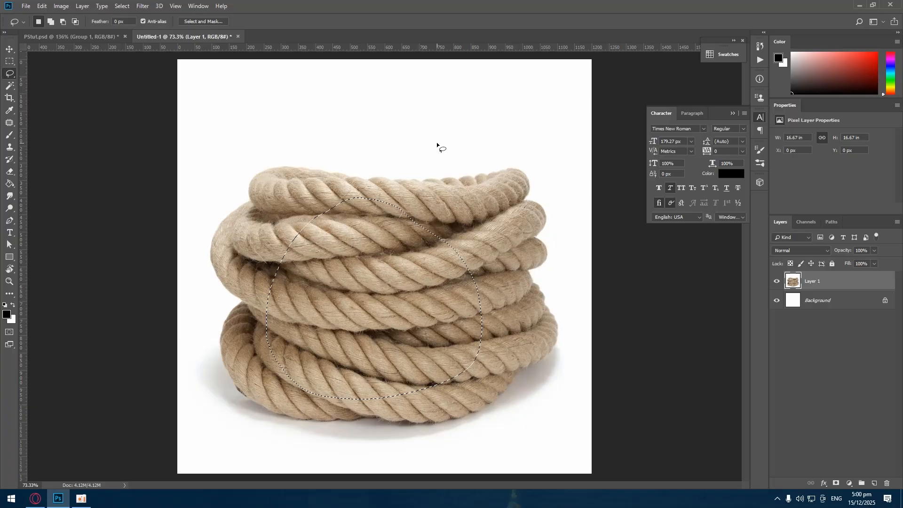
Examine the upper edge of the rope coil up close and compare it with the lasso selection's outline
scroll(284, 165, "up", 5)
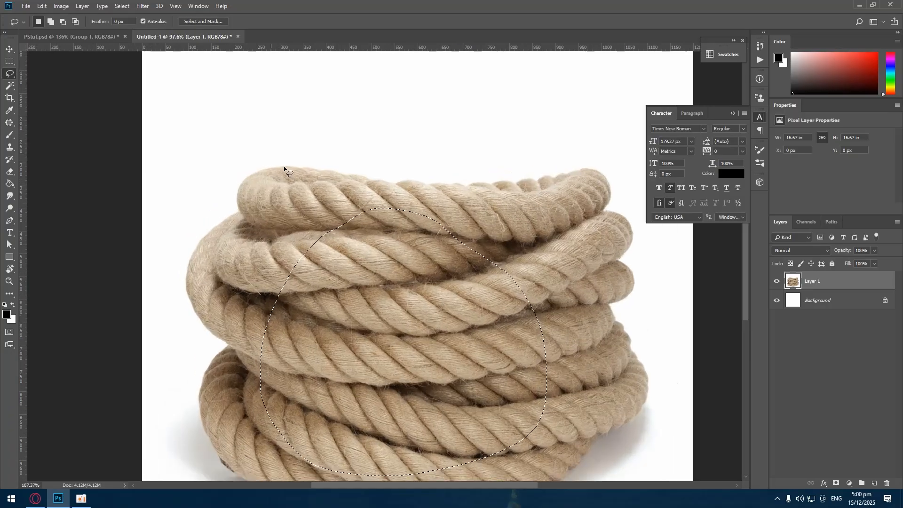
scroll(352, 189, "up", 2)
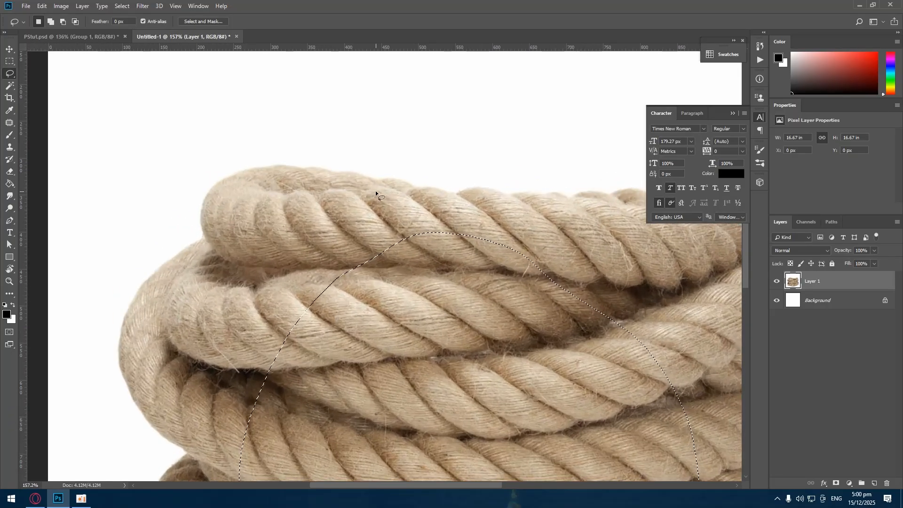
scroll(409, 186, "up", 1)
scroll(424, 184, "up", 1)
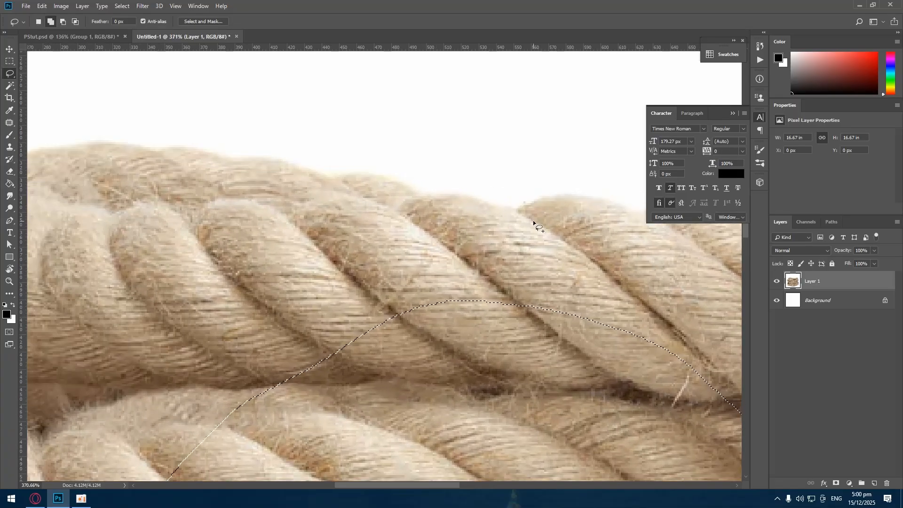
scroll(526, 214, "up", 1)
scroll(525, 211, "down", 1)
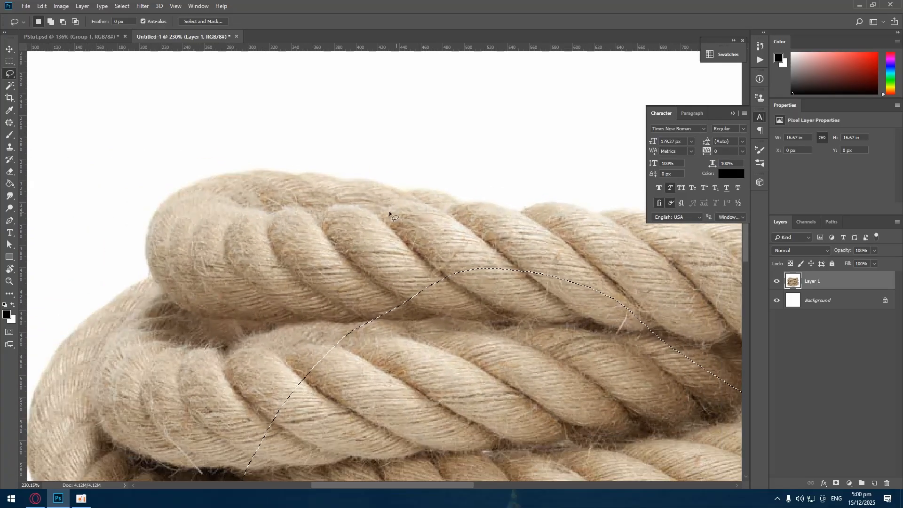
scroll(389, 210, "down", 2)
scroll(385, 247, "down", 1)
scroll(386, 246, "down", 1)
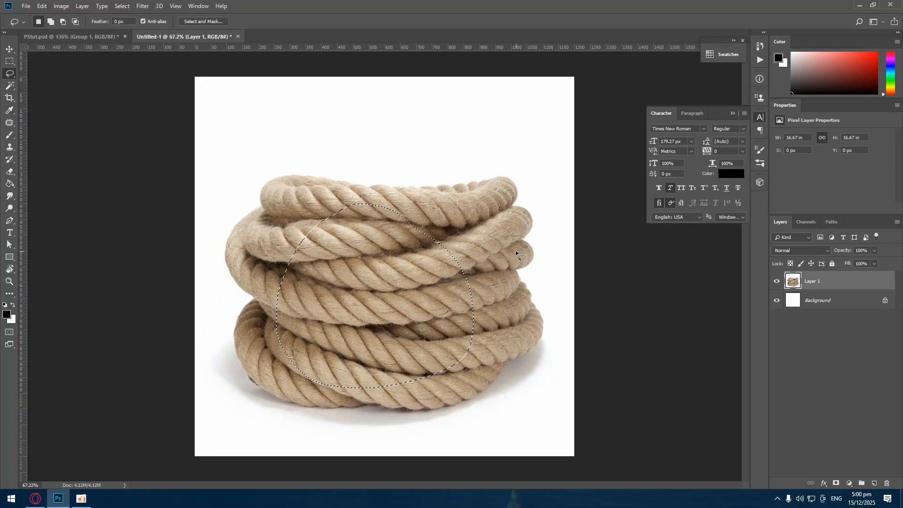
scroll(342, 160, "up", 4)
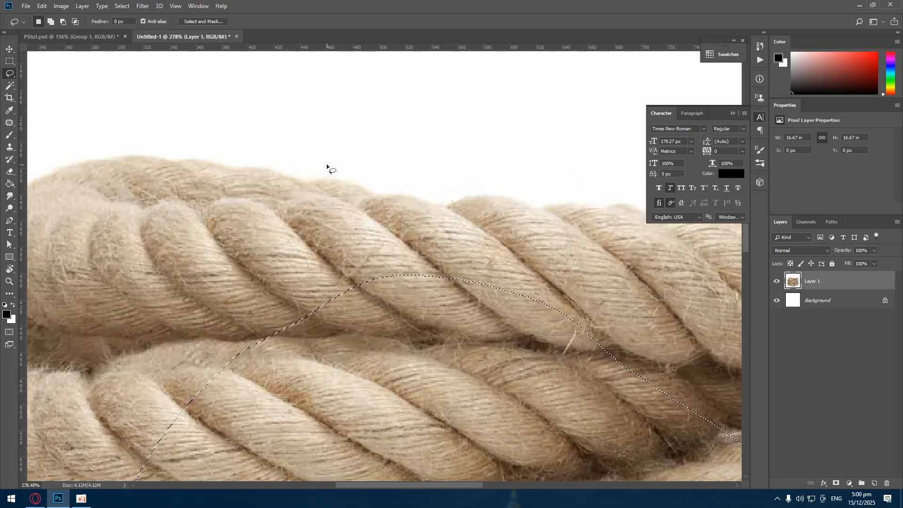
scroll(357, 174, "down", 1)
scroll(518, 216, "down", 1)
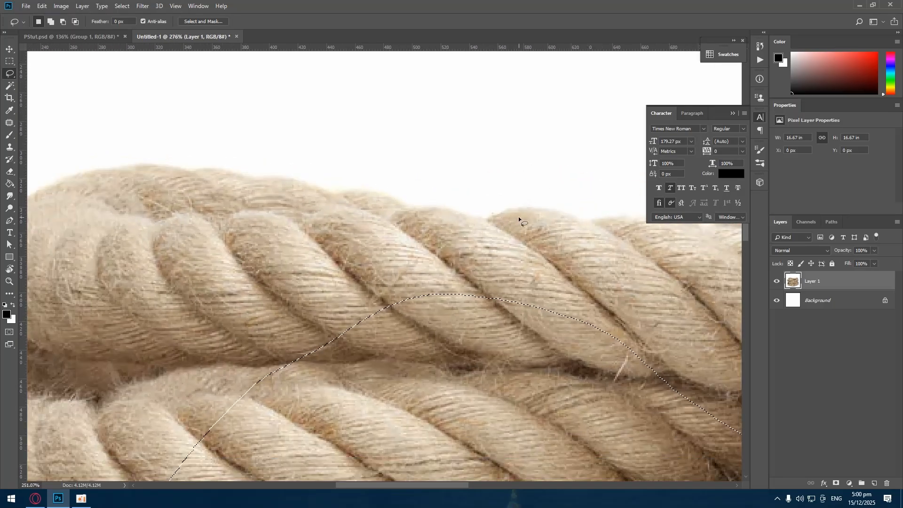
Add the upper-left part of the rope's top strand to the lasso selection, following its outer edge
key("shift")
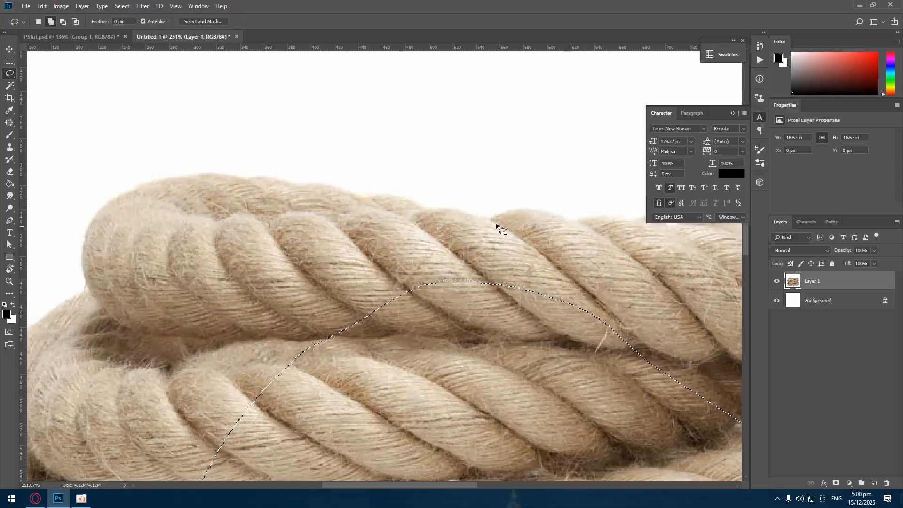
left_click_drag(477, 216, 451, 211)
mouse_move(280, 183)
left_mouse_down()
mouse_move(218, 176)
mouse_move(135, 189)
mouse_move(106, 203)
mouse_move(85, 244)
left_mouse_up()
mouse_move(95, 308)
left_mouse_down()
mouse_move(169, 383)
mouse_move(423, 362)
left_mouse_up()
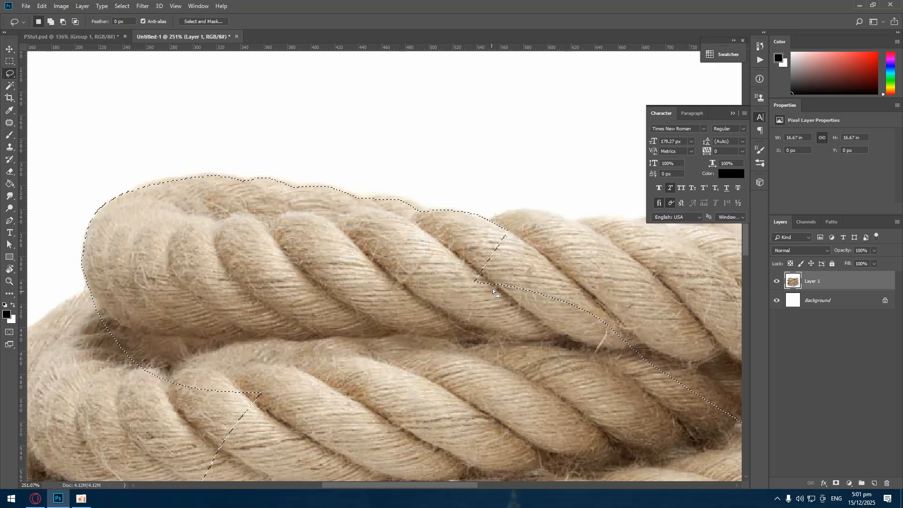
Test the selection by moving the selected rope pixels away from the coil, and undo the move
scroll(488, 279, "down", 7)
mouse_move(443, 260)
left_mouse_down()
mouse_move(447, 205)
mouse_move(493, 169)
left_mouse_up()
scroll(483, 167, "down", 4)
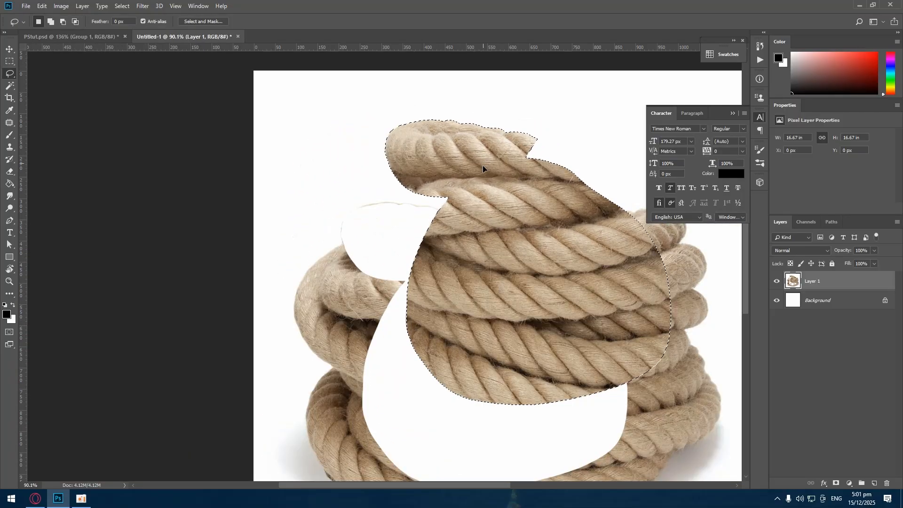
key("ctrl+z")
Add the rope's outer left loop to the lasso selection, tracing its edge down to the lower coil
scroll(356, 223, "up", 6)
scroll(336, 232, "up", 4)
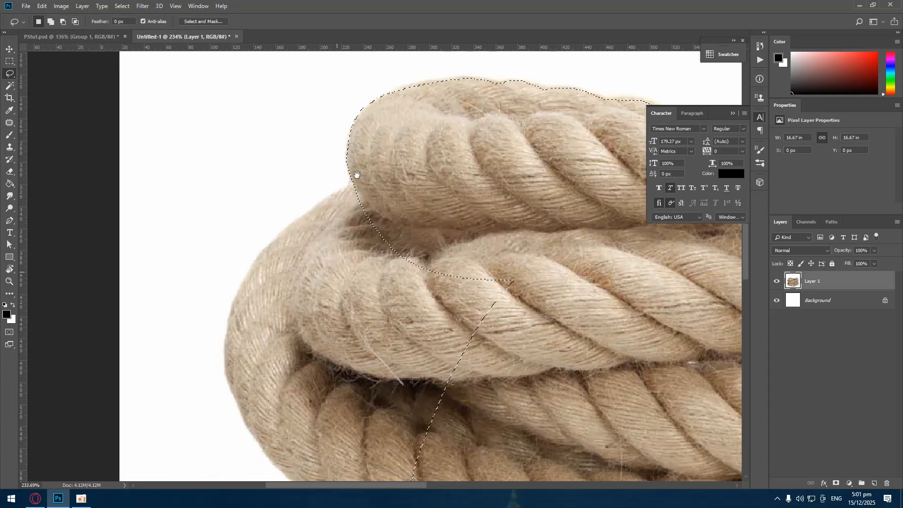
key("shift")
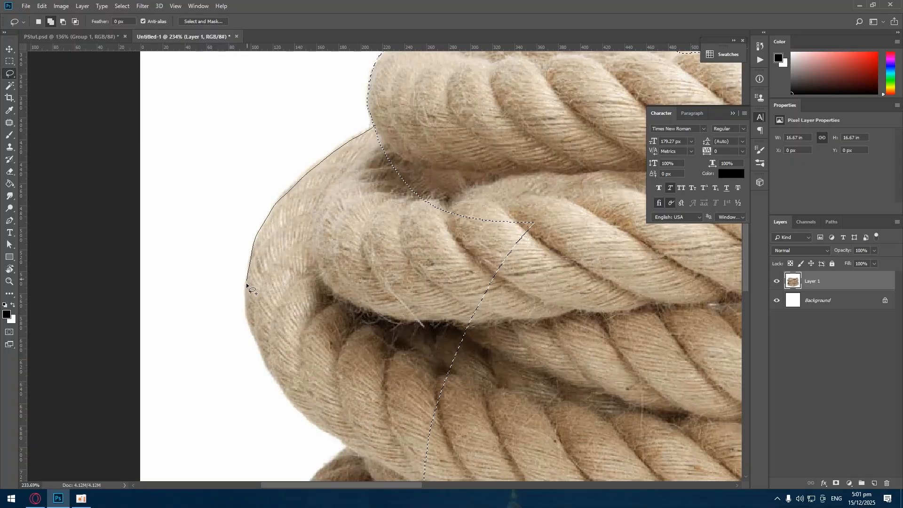
left_click_drag(295, 405, 346, 446)
mouse_move(430, 472)
left_mouse_down()
mouse_move(551, 357)
mouse_move(566, 206)
left_mouse_up()
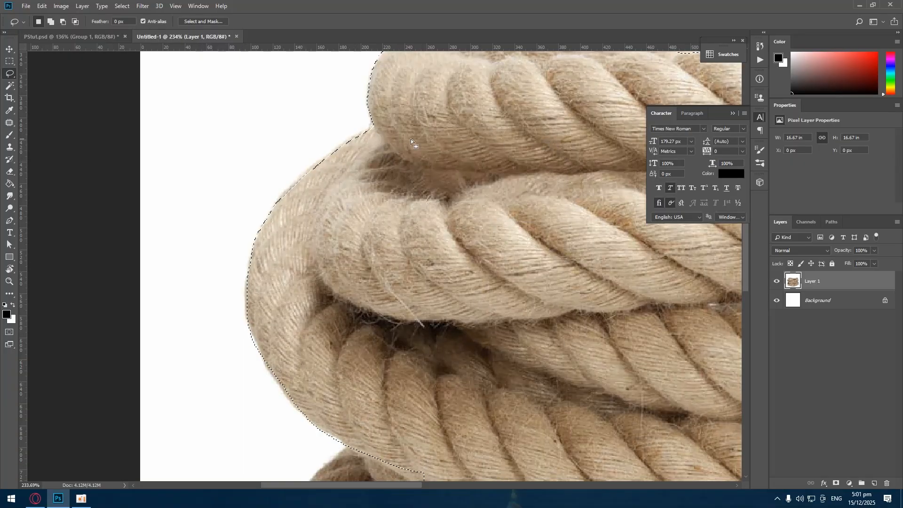
Refine the lasso selection along the upper part of the outer left loop, adding missed rope edge and subtracting stray background
scroll(411, 139, "up", 2)
scroll(391, 143, "up", 1)
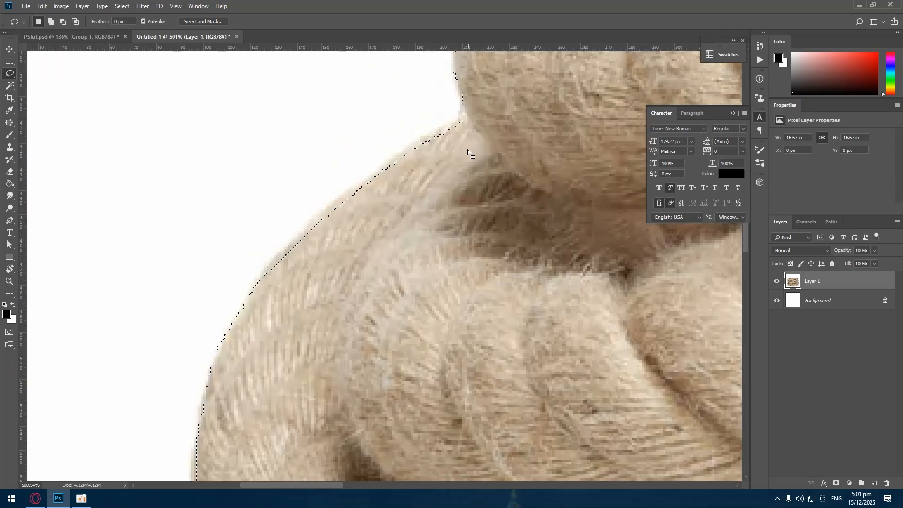
mouse_move(479, 112)
left_mouse_down()
mouse_move(414, 146)
mouse_move(327, 220)
left_mouse_up()
mouse_move(273, 274)
left_mouse_down()
mouse_move(377, 208)
mouse_move(380, 176)
left_mouse_up()
mouse_move(463, 124)
left_mouse_down()
mouse_move(400, 153)
mouse_move(357, 189)
left_mouse_up()
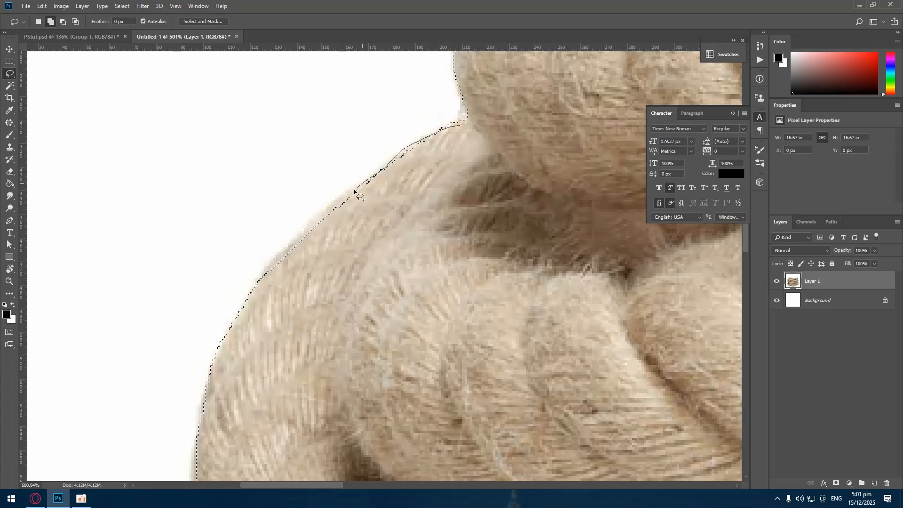
left_click_drag(267, 284, 411, 155)
mouse_move(393, 201)
left_mouse_down()
mouse_move(407, 144)
mouse_move(415, 168)
left_mouse_up()
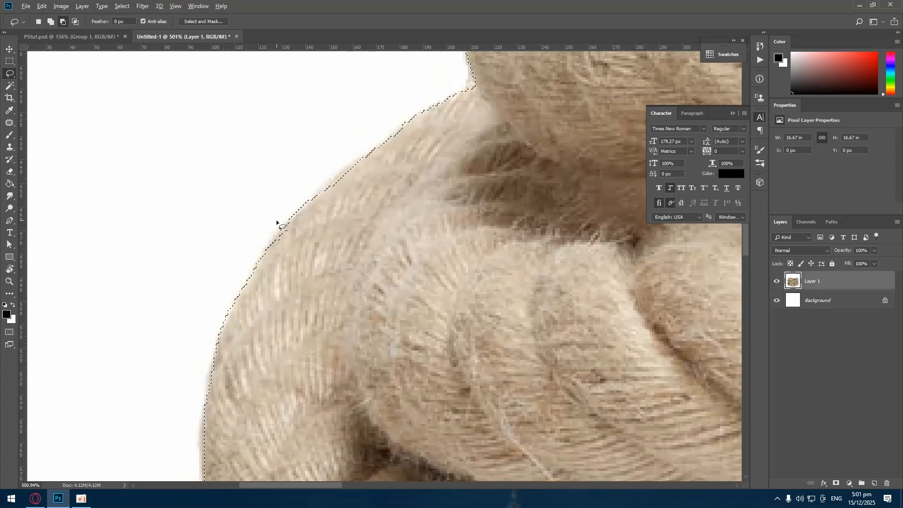
mouse_move(285, 227)
left_mouse_down()
mouse_move(310, 187)
mouse_move(308, 208)
mouse_move(323, 185)
mouse_move(279, 235)
left_mouse_up()
Correct the selection along the lower part of the outer left loop, subtracting background and adding missed rope
left_click_drag(290, 305, 375, 67)
left_click_drag(356, 305, 342, 201)
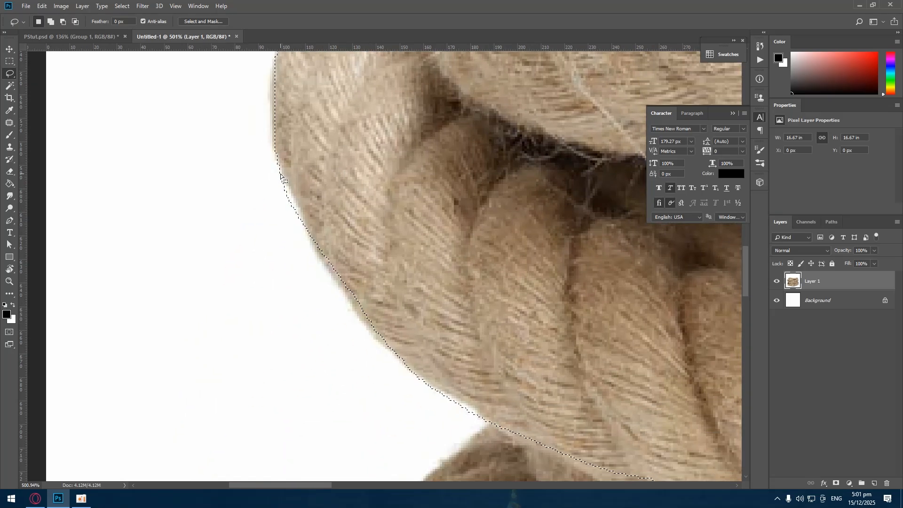
key("alt")
key("alt")
left_click_drag(307, 235, 314, 256)
key("shift")
left_click_drag(403, 331, 405, 331)
Add a rough area of the bottom-left loop to the lasso selection, staying just inside the rope's edge
scroll(361, 233, "down", 5)
left_click_drag(441, 279, 329, 122)
key("shift")
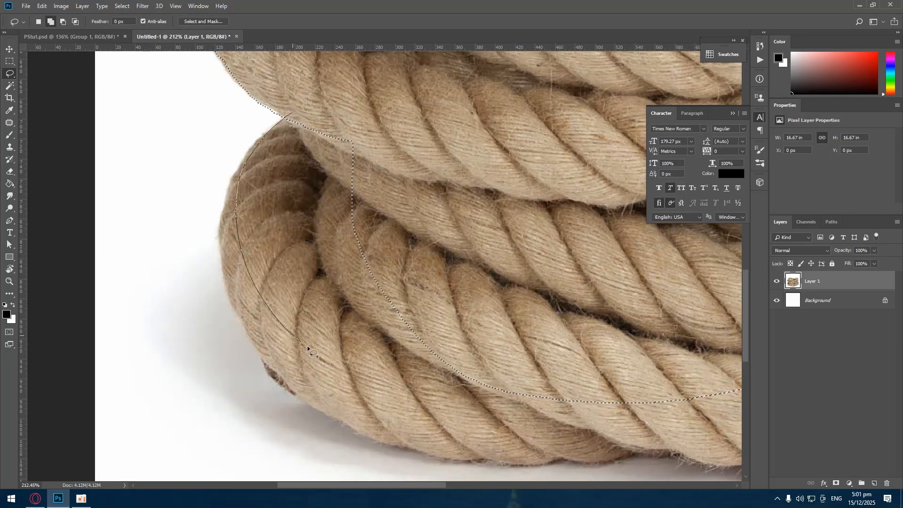
left_click_drag(571, 397, 572, 398)
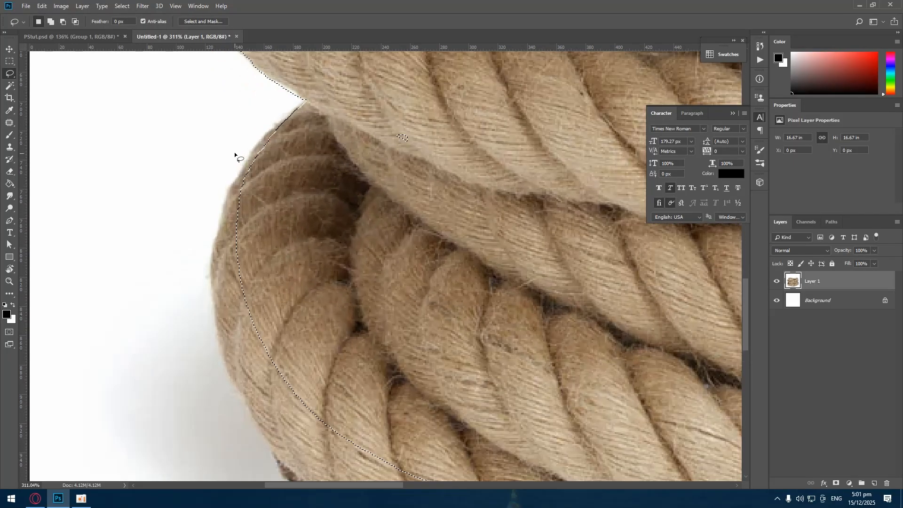
Add the outer edge of the bottom-left loop to the selection, tracing it down to the dark frayed spot
scroll(234, 152, "up", 3)
mouse_move(320, 88)
left_mouse_down()
mouse_move(292, 110)
mouse_move(229, 188)
left_mouse_up()
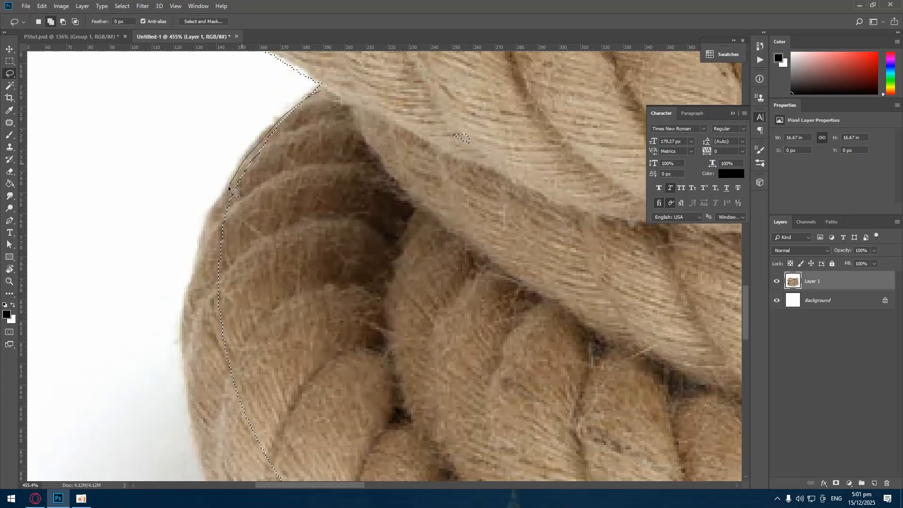
mouse_move(203, 264)
left_mouse_down()
mouse_move(205, 320)
mouse_move(256, 446)
mouse_move(405, 454)
left_mouse_up()
left_click_drag(335, 215, 488, 172)
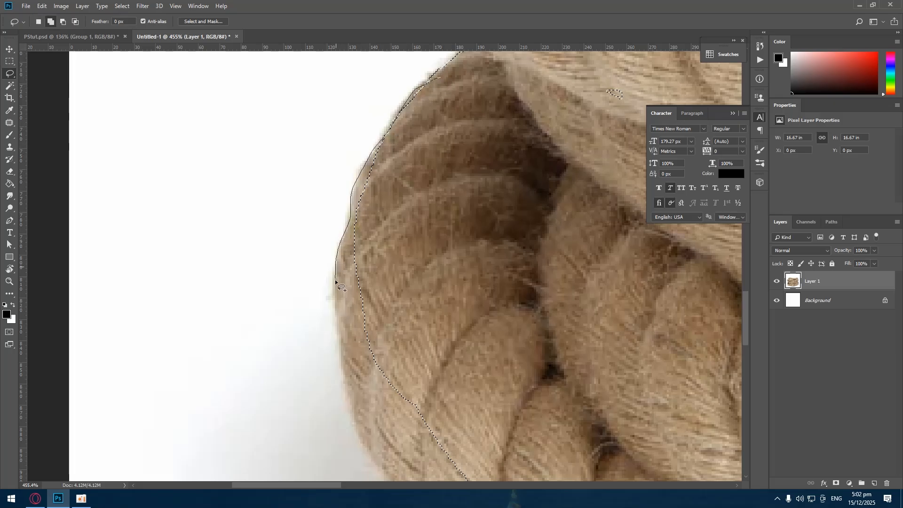
mouse_move(392, 403)
left_mouse_down()
mouse_move(503, 218)
mouse_move(441, 2)
mouse_move(426, 2)
left_mouse_up()
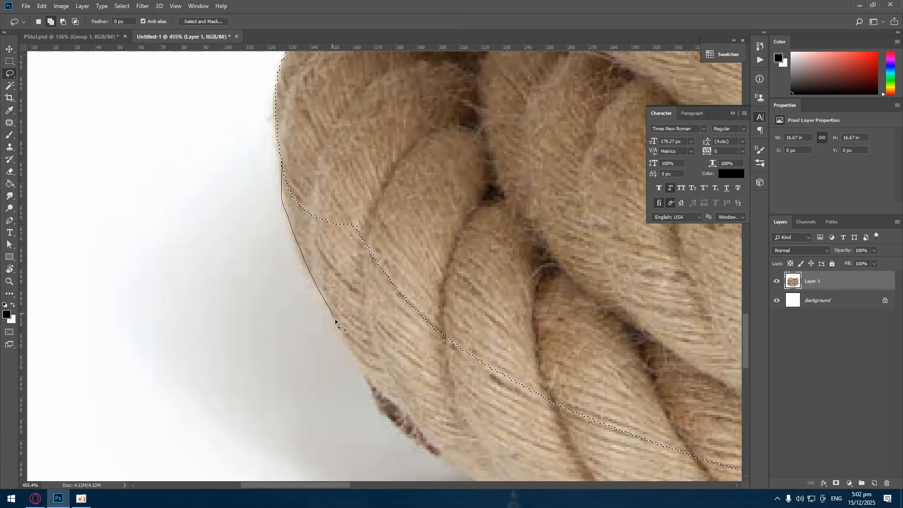
left_click_drag(478, 162, 405, 140)
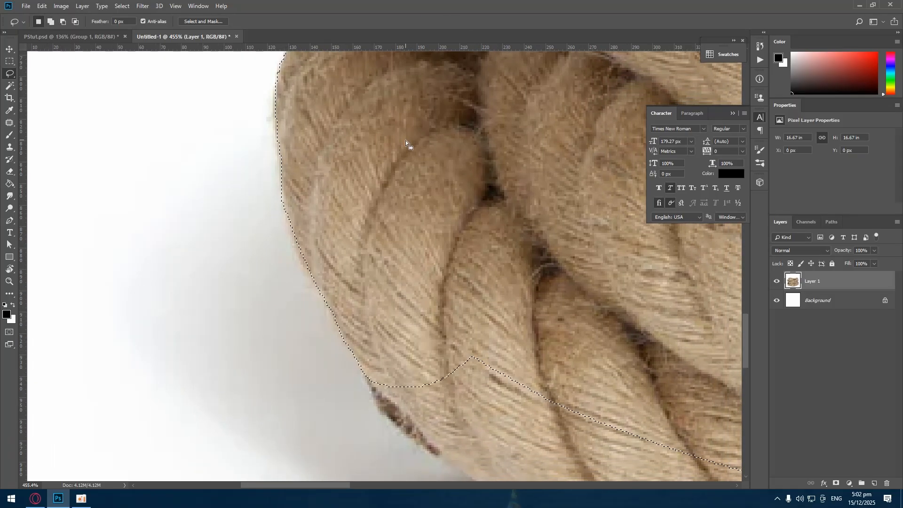
Touch up the bottom-left loop's edge and add the dark frayed spot with the rope below it to the selection
scroll(323, 261, "up", 5)
left_click_drag(286, 198, 286, 219)
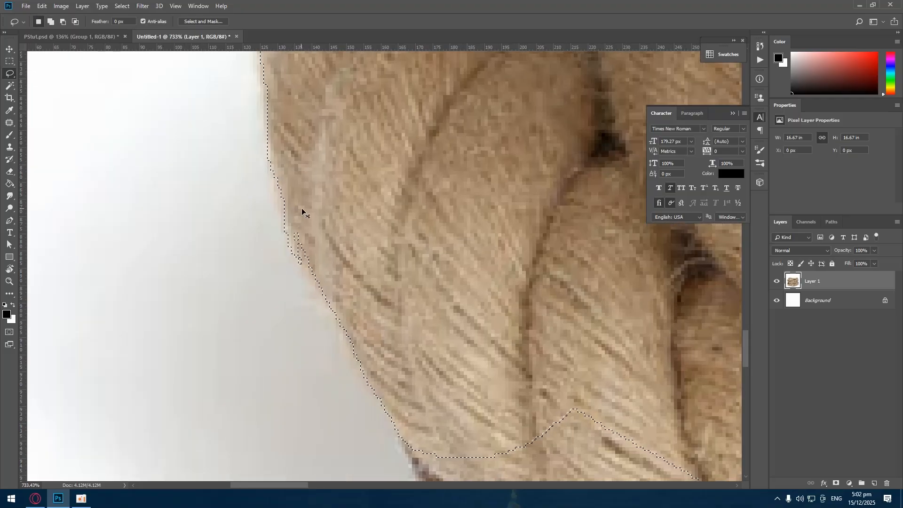
mouse_move(416, 380)
left_mouse_down()
mouse_move(271, 161)
mouse_move(234, 125)
left_mouse_up()
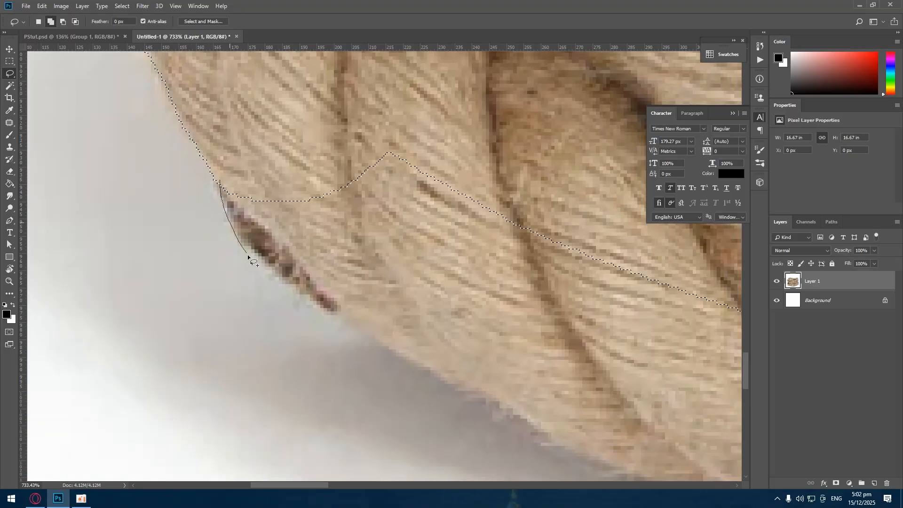
key("Escape")
left_click_drag(220, 176, 236, 229)
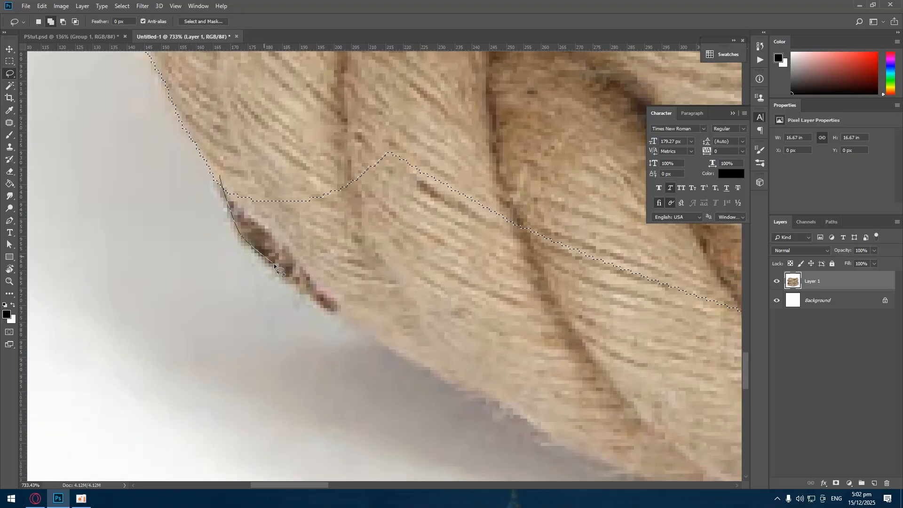
mouse_move(470, 381)
left_mouse_down()
mouse_move(587, 324)
mouse_move(564, 139)
mouse_move(367, 106)
left_mouse_up()
Extend the lasso selection along the coil's bottom edge, from the frayed spot across to the lower-right strands
scroll(441, 315, "down", 5)
left_click_drag(383, 292, 78, 158)
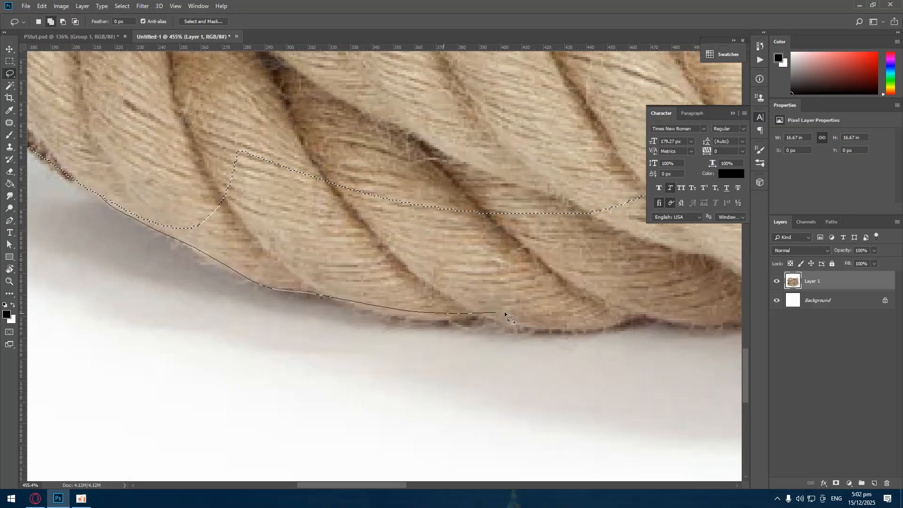
left_click_drag(661, 228, 489, 98)
scroll(408, 247, "down", 7)
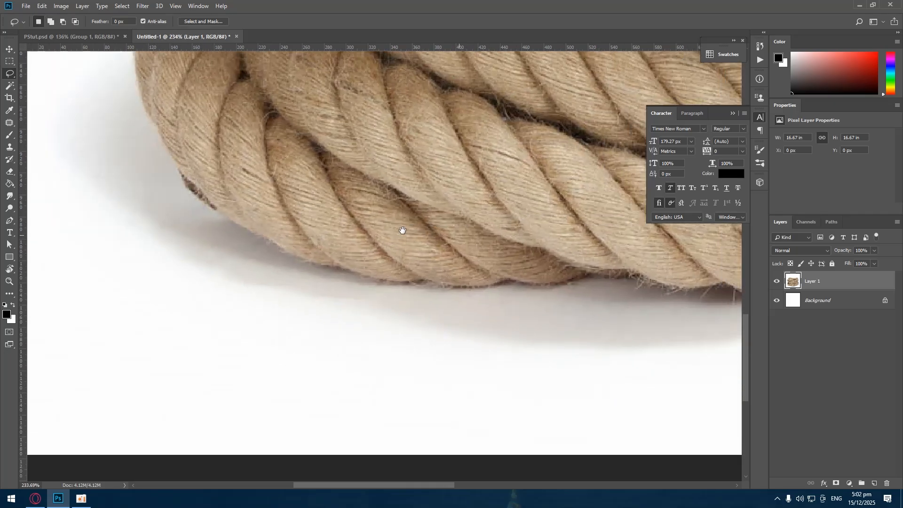
mouse_move(459, 235)
left_mouse_down()
mouse_move(65, 215)
mouse_move(107, 205)
left_mouse_up()
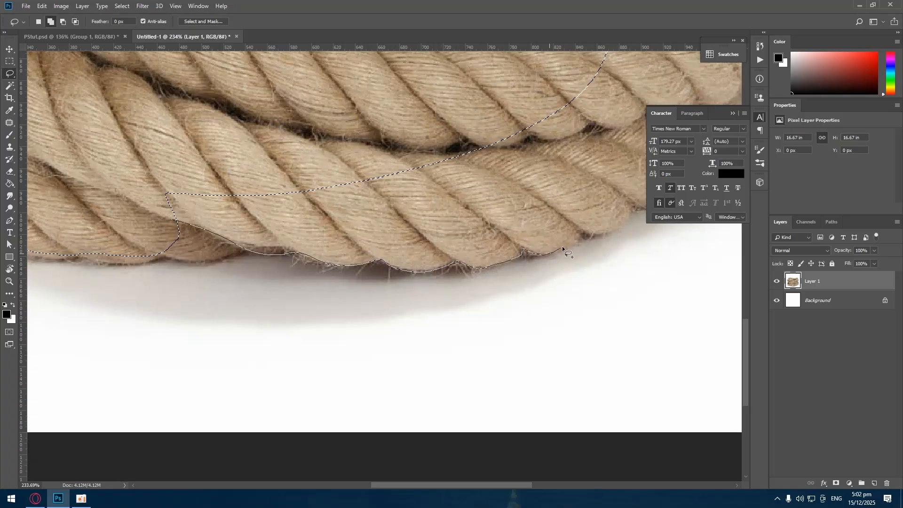
mouse_move(571, 216)
left_mouse_down()
mouse_move(426, 136)
mouse_move(252, 131)
left_mouse_up()
Add the small unselected gap inside the rope near the bottom middle to the lasso selection
scroll(113, 159, "up", 4)
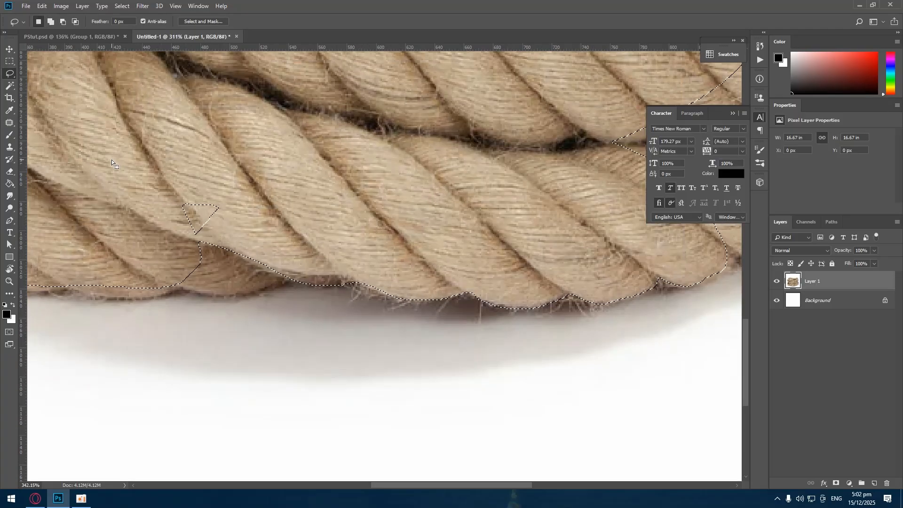
left_click_drag(217, 179, 190, 193)
left_click_drag(262, 253, 269, 188)
left_click_drag(229, 235, 200, 247)
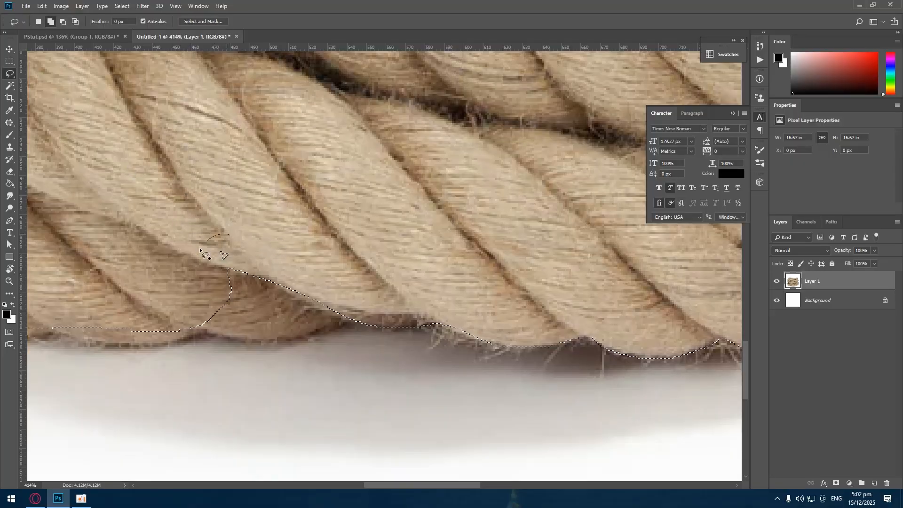
scroll(271, 352, "down", 5)
Refine the bottom edge of the lower-left strand, adding the missed rope rim and subtracting the excess background
scroll(288, 256, "up", 7)
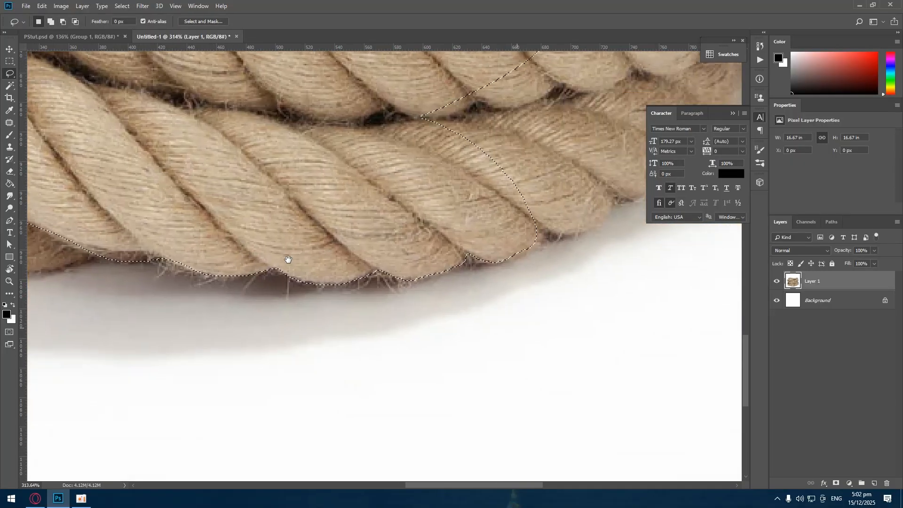
left_click_drag(71, 254, 492, 292)
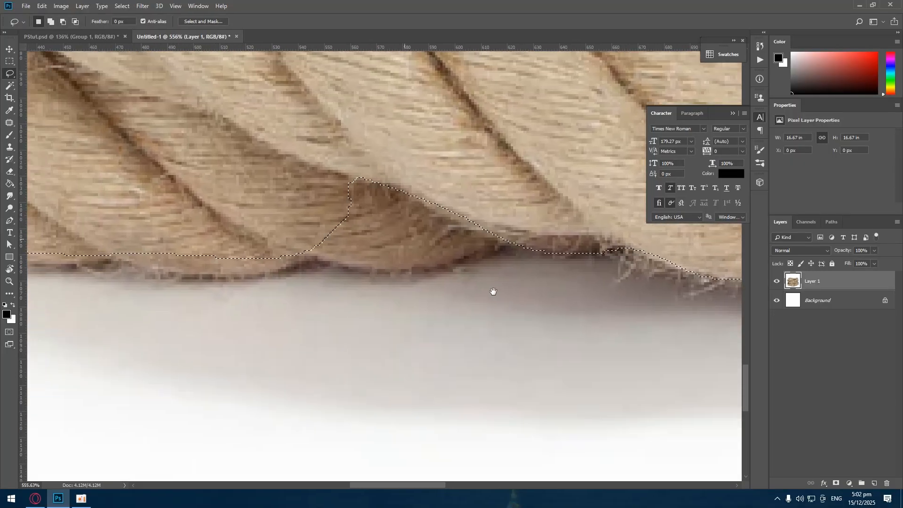
mouse_move(118, 232)
left_mouse_down()
mouse_move(301, 254)
mouse_move(320, 247)
left_mouse_up()
left_click_drag(393, 266, 286, 250)
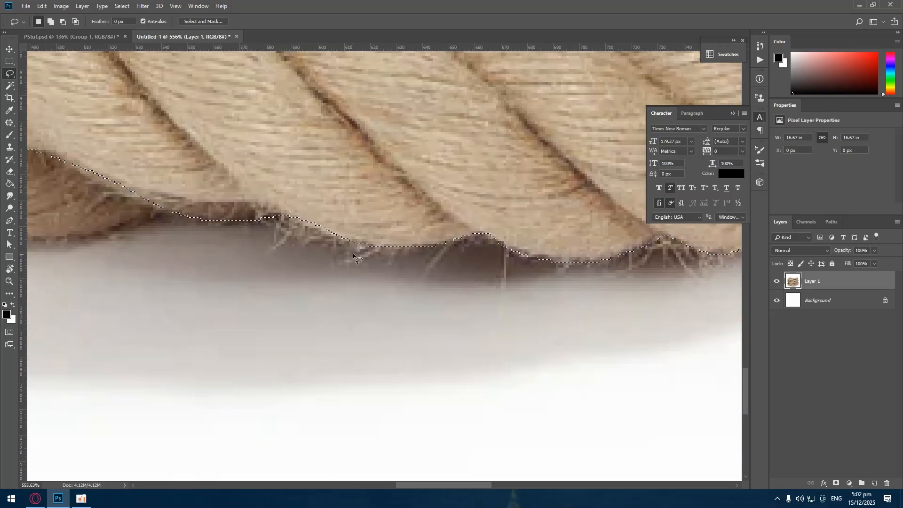
left_click_drag(298, 241, 386, 257)
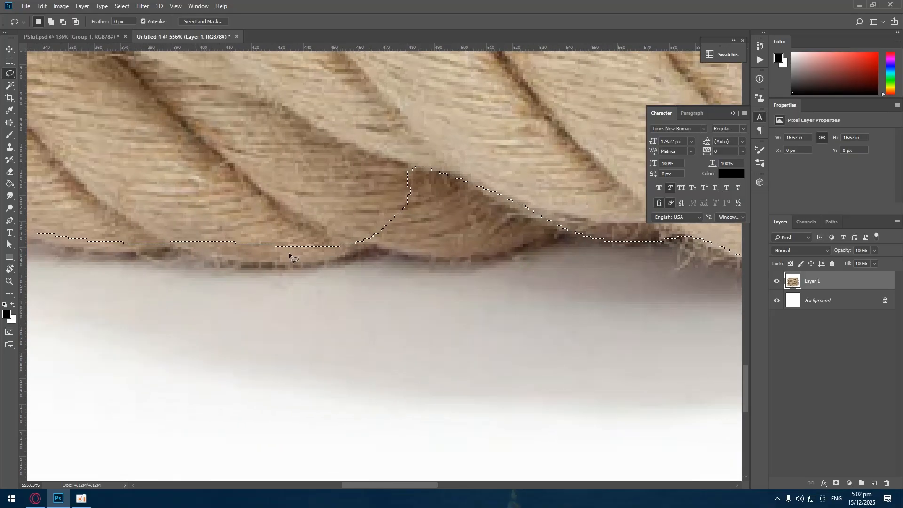
mouse_move(83, 232)
left_mouse_down()
mouse_move(266, 252)
mouse_move(210, 249)
mouse_move(249, 261)
mouse_move(349, 267)
left_mouse_up()
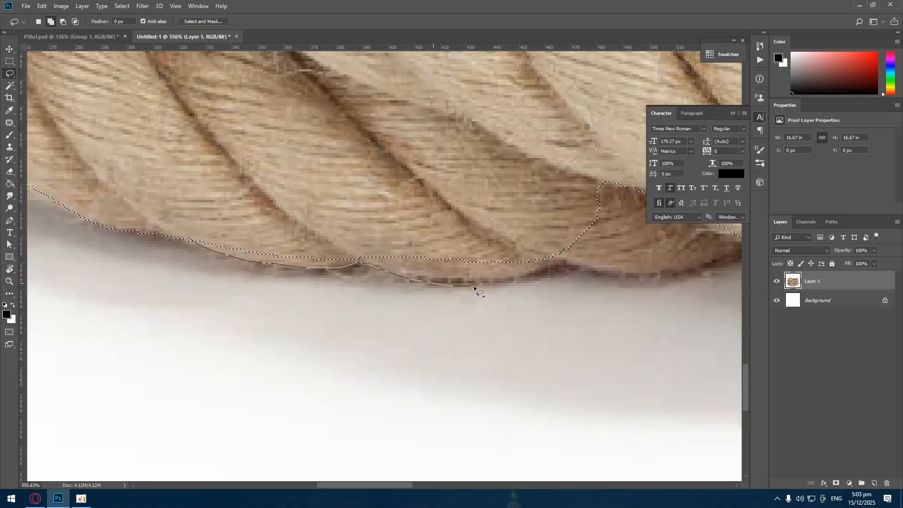
left_click_drag(563, 260, 562, 257)
left_click_drag(413, 241, 259, 210)
key("alt")
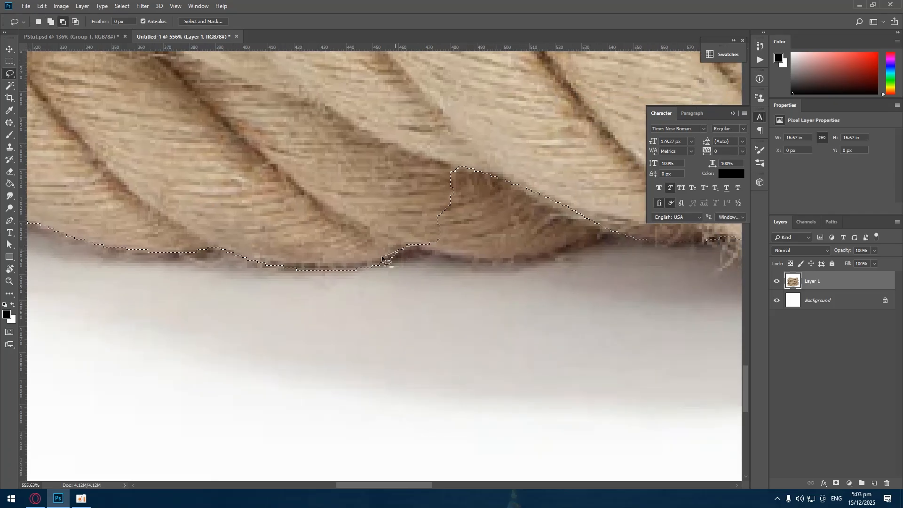
left_click_drag(228, 257, 439, 295)
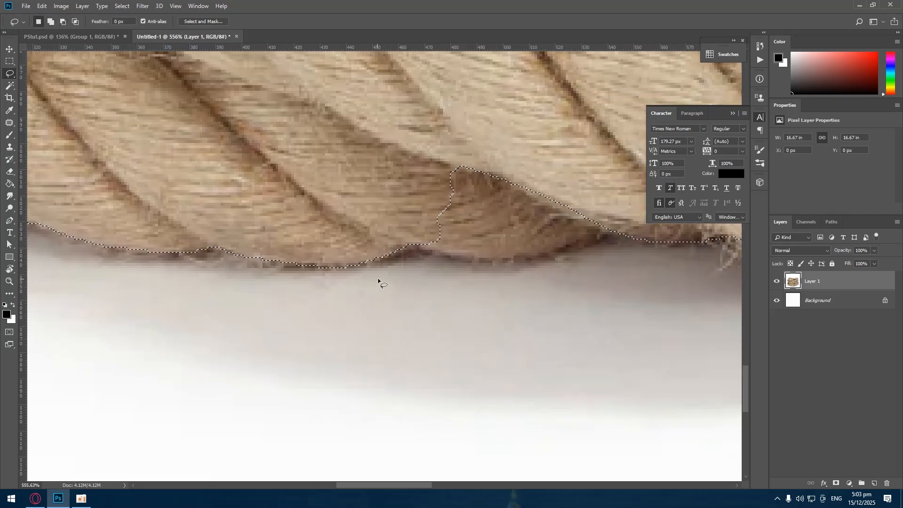
Add the dark strand section tucked under the bottom middle of the coil to the lasso selection
left_click_drag(426, 264, 176, 258)
key("shift")
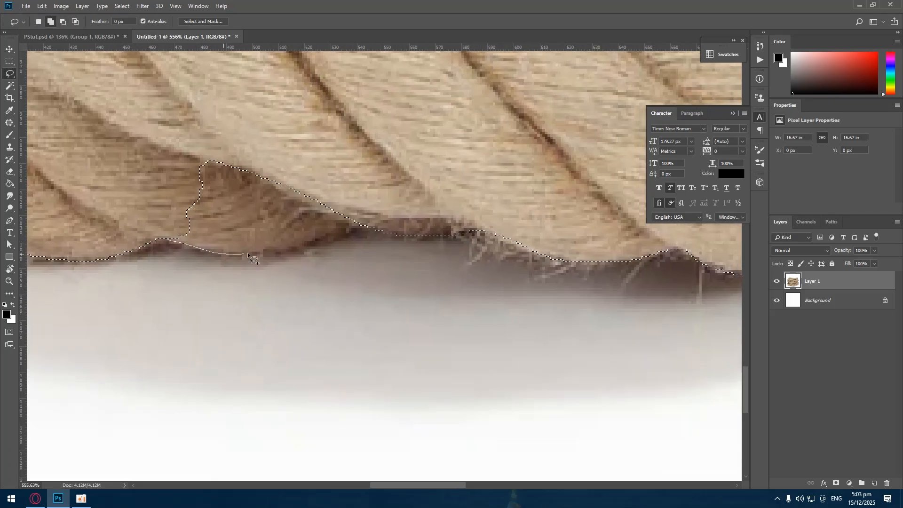
left_click_drag(363, 184, 192, 137)
left_click_drag(374, 228, 4, 209)
left_click_drag(455, 260, 104, 258)
Add a rough area of the coil's right side to the selection, from the bottom edge up to the upper strands
scroll(104, 258, "down", 8)
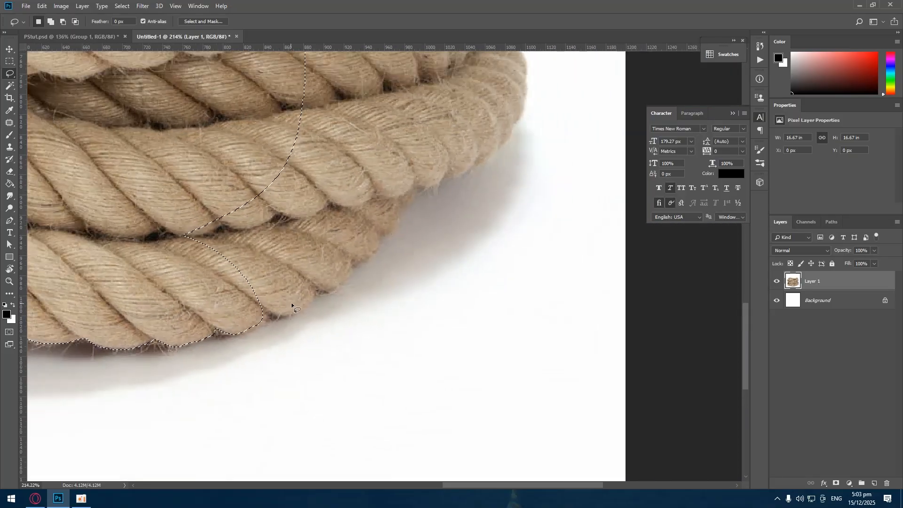
scroll(291, 303, "down", 3)
scroll(301, 289, "up", 3)
key("shift")
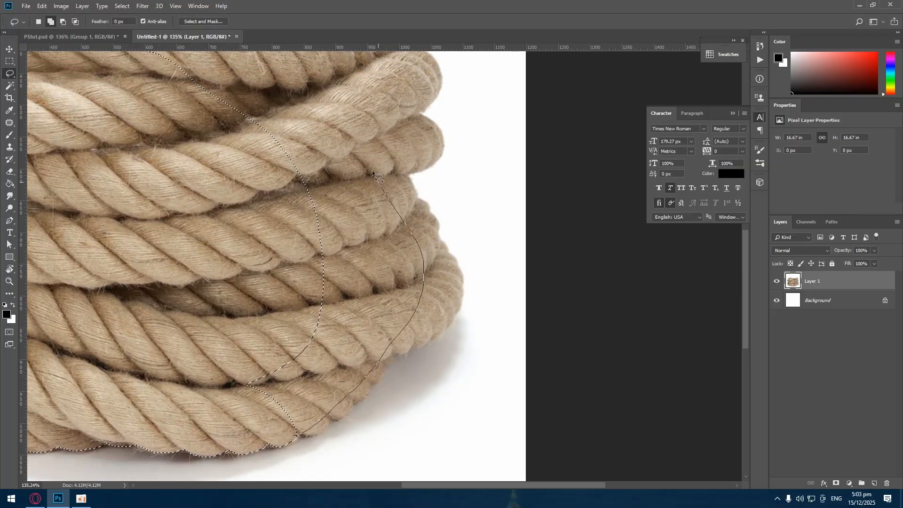
left_click_drag(152, 105, 295, 436)
Trace the lower-right strand's bottom edge up close to add the missed rope to the lasso selection
scroll(384, 423, "up", 5)
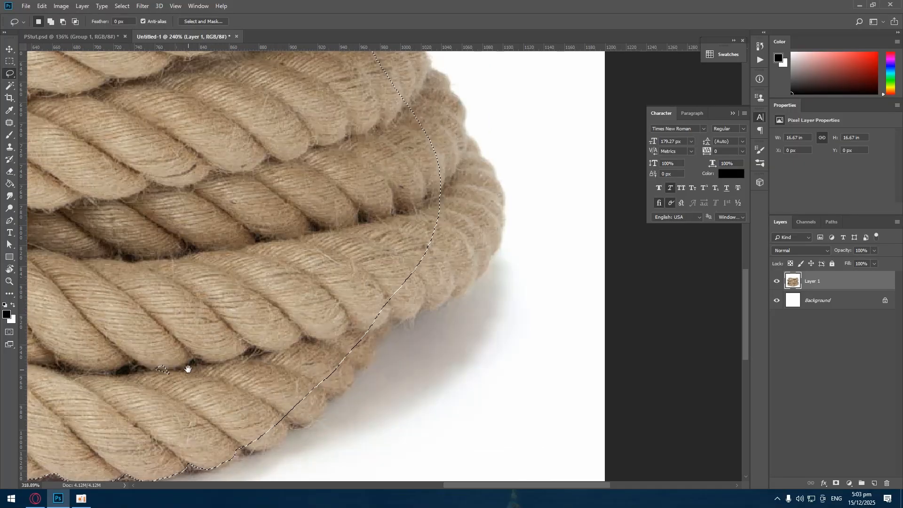
scroll(187, 369, "up", 4)
scroll(320, 339, "up", 4)
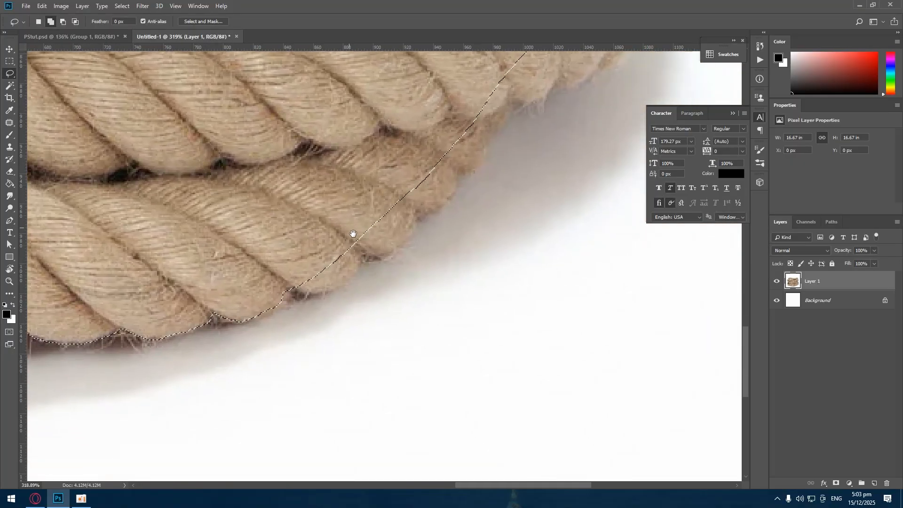
scroll(288, 315, "up", 1)
key("shift")
left_click_drag(248, 312, 272, 303)
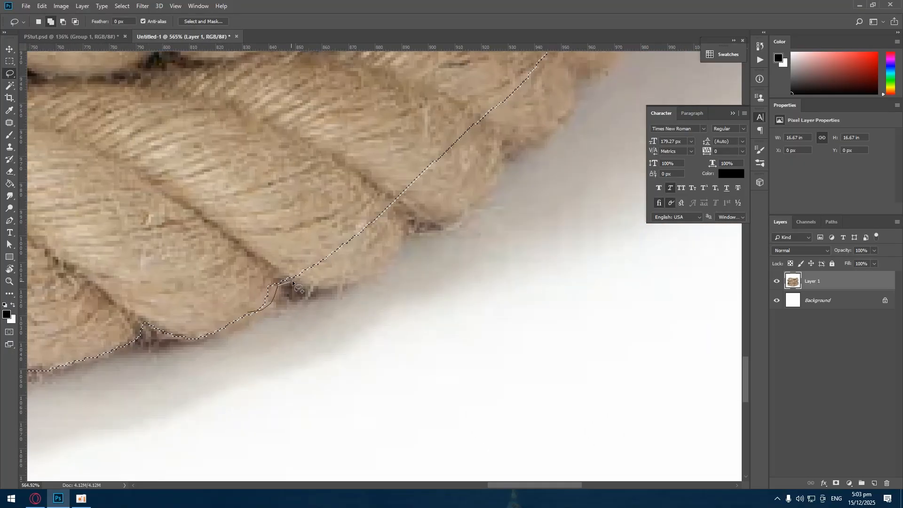
Test the selection by moving the selected rope pixels away from the coil, and undo the move
scroll(371, 199, "down", 10)
mouse_move(381, 197)
left_mouse_down()
mouse_move(362, 200)
mouse_move(425, 224)
mouse_move(404, 217)
left_mouse_up()
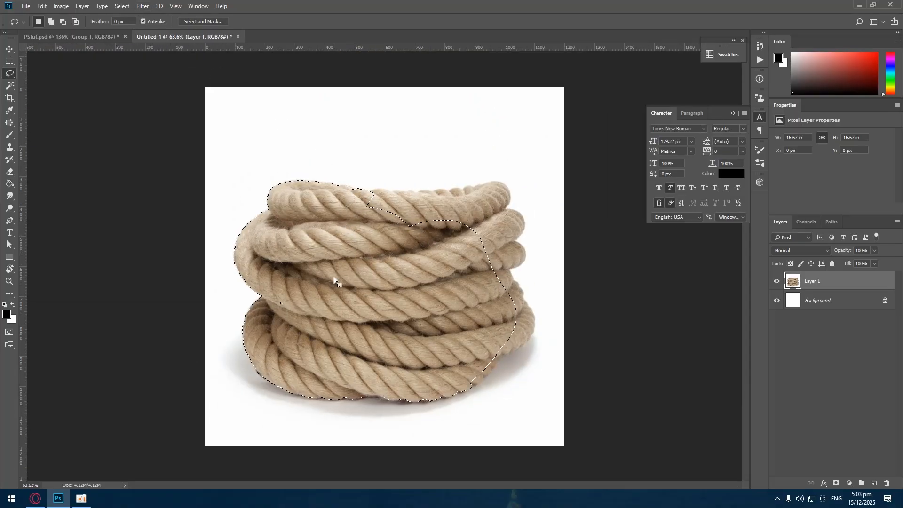
left_click_drag(342, 282, 418, 182)
key("ctrl+z")
key("ctrl+z")
Invert the rope selection, try moving the background pixels that are selected, and undo the moves
left_click(122, 6)
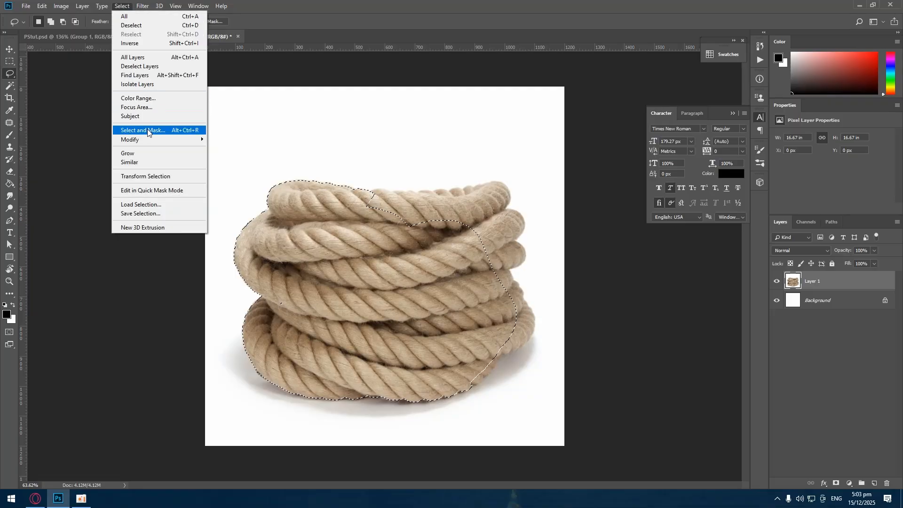
left_click(134, 42)
mouse_move(357, 259)
left_mouse_down()
mouse_move(357, 205)
mouse_move(347, 261)
left_mouse_up()
key("ctrl+z")
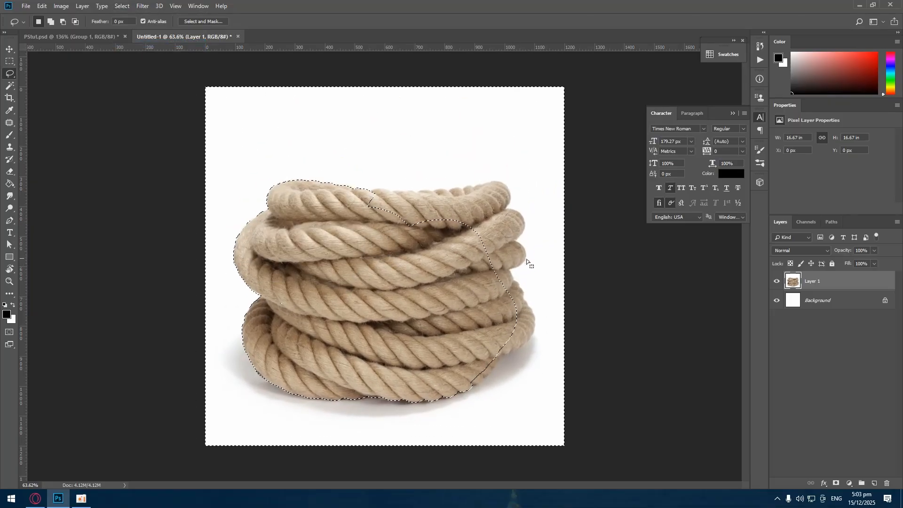
left_click_drag(471, 162, 465, 297)
key("ctrl+z")
Invert the selection back so that the rope is selected instead of its background
left_click(82, 6)
mouse_move(123, 6)
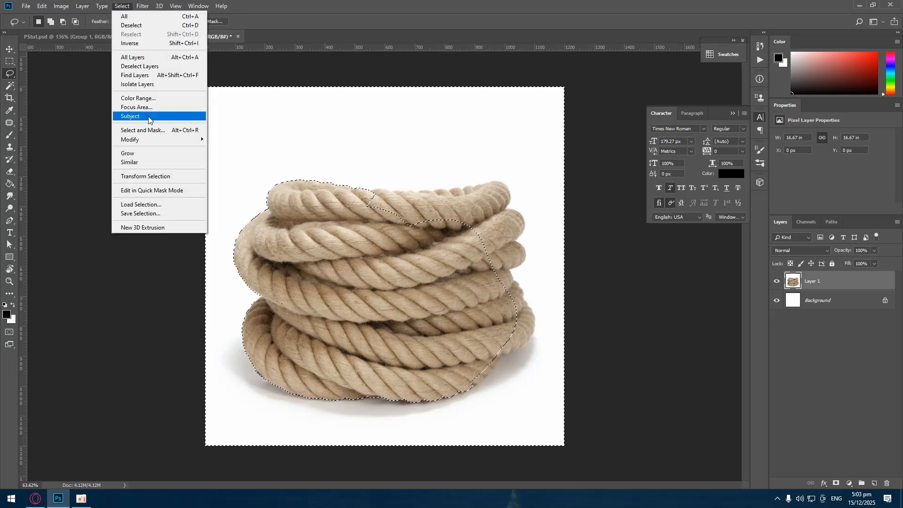
left_click(145, 43)
scroll(529, 314, "up", 10)
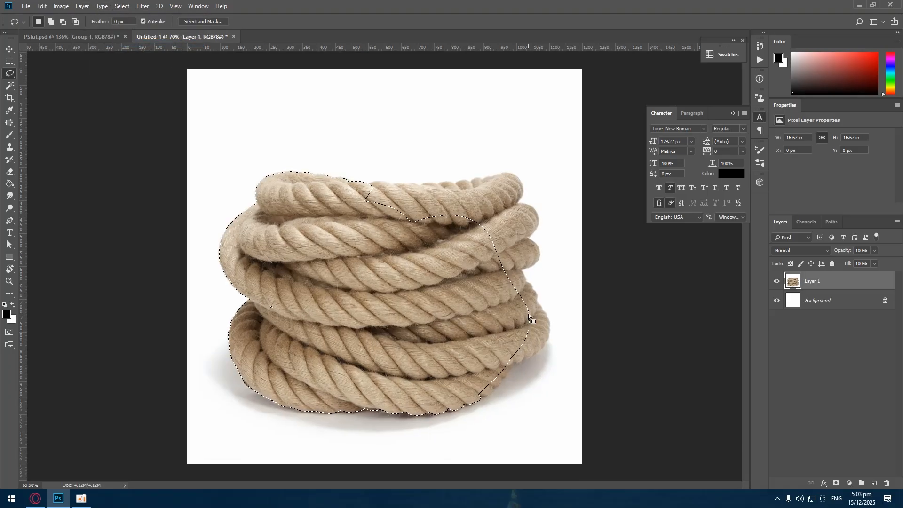
Trace the underside of the coil's lowest strands at the lower right with the Lasso to add the missed rope
scroll(492, 239, "down", 3)
scroll(439, 326, "up", 5)
key("shift")
mouse_move(322, 354)
left_mouse_down()
mouse_move(301, 348)
mouse_move(275, 361)
mouse_move(293, 362)
mouse_move(299, 311)
left_mouse_up()
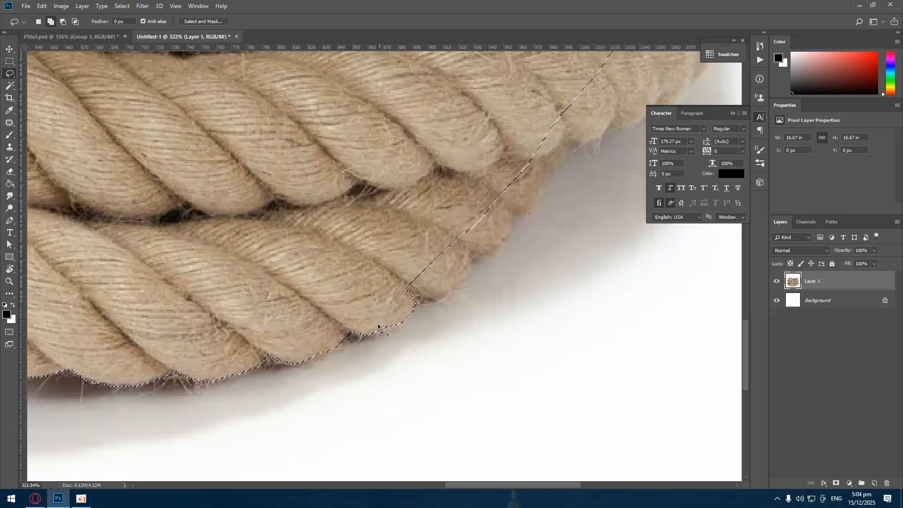
left_click_drag(406, 305, 414, 298)
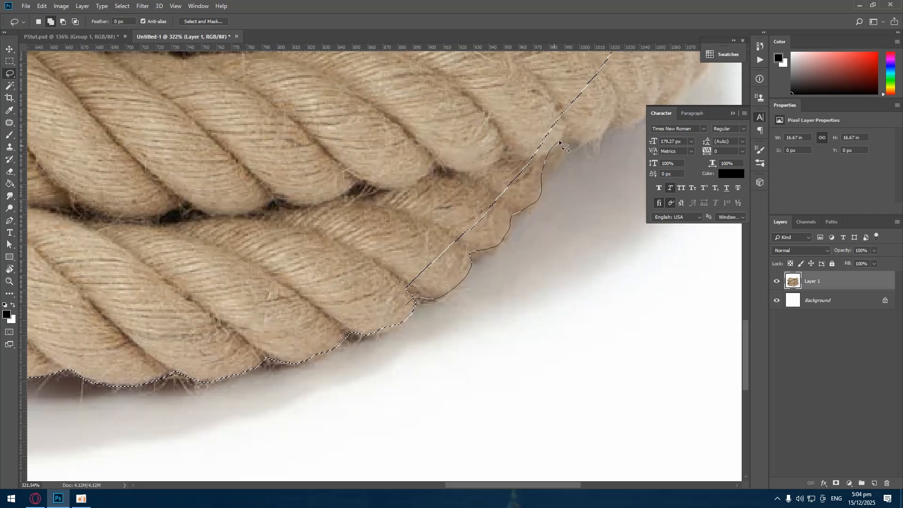
left_click_drag(342, 262, 343, 264)
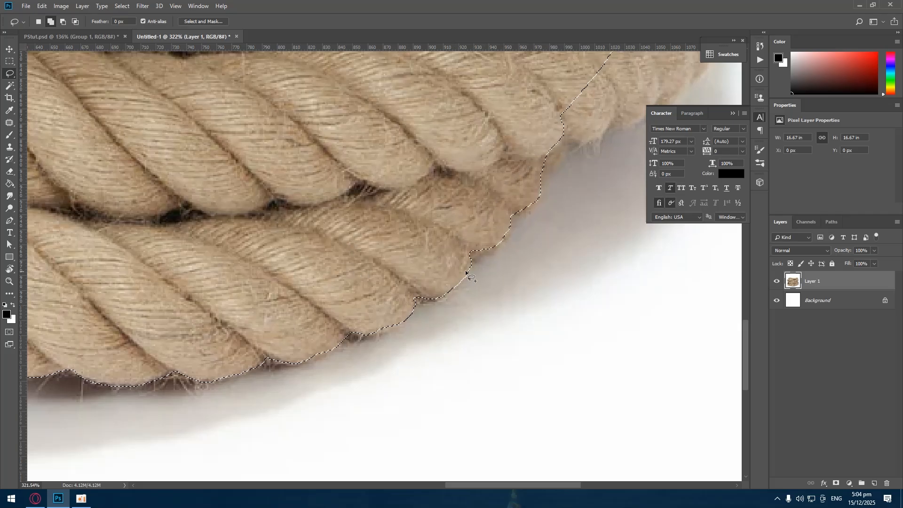
Continue the added selection along the bottom edge of the coil's large lower-right bend, correcting the outline up close
mouse_move(550, 143)
left_mouse_down()
mouse_move(360, 258)
mouse_move(396, 255)
left_mouse_up()
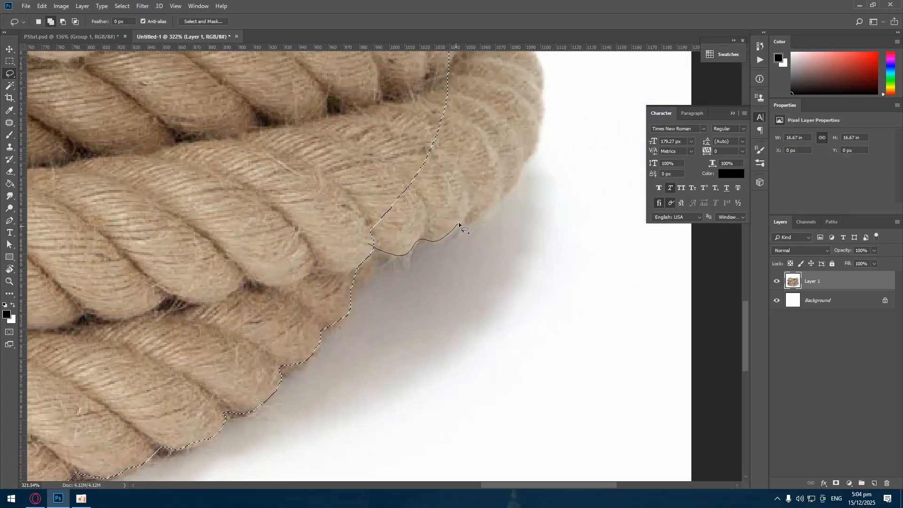
left_click_drag(429, 102, 427, 104)
scroll(516, 218, "up", 6)
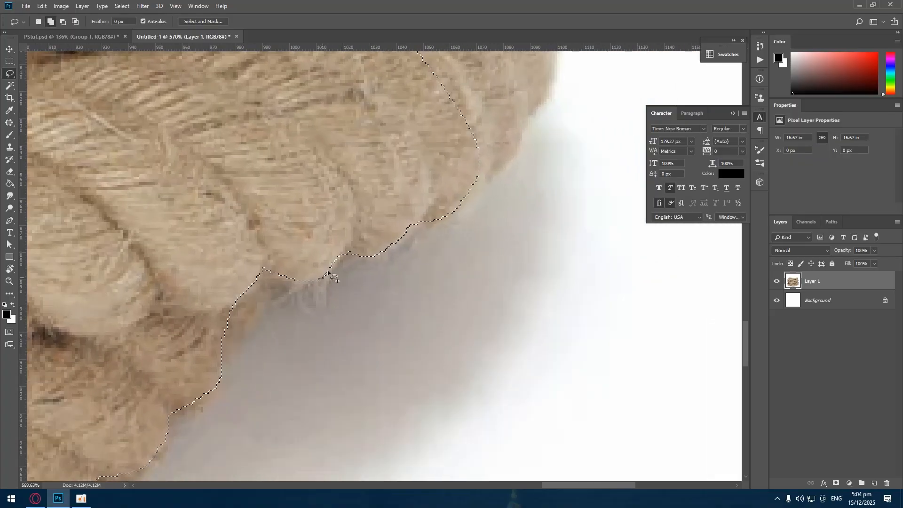
mouse_move(352, 255)
left_mouse_down()
mouse_move(389, 247)
mouse_move(413, 224)
left_mouse_up()
scroll(481, 204, "up", 5)
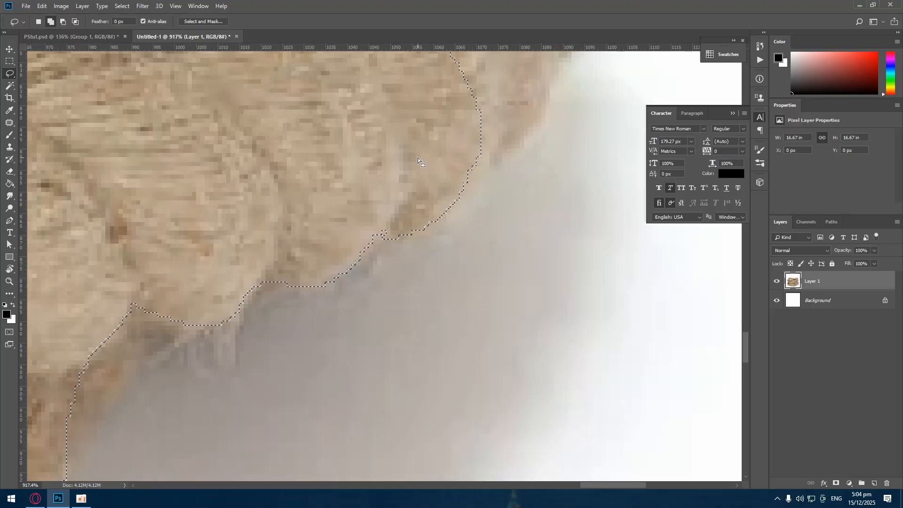
mouse_move(426, 225)
left_mouse_down()
mouse_move(478, 157)
mouse_move(252, 312)
mouse_move(332, 225)
mouse_move(300, 309)
left_mouse_up()
mouse_move(244, 315)
left_mouse_down()
mouse_move(270, 315)
mouse_move(315, 162)
mouse_move(121, 300)
left_mouse_up()
left_click_drag(310, 277, 303, 388)
Trace the outer right curve of the coil's lower-right bend at high zoom and add it to the selection
left_click_drag(315, 338, 328, 324)
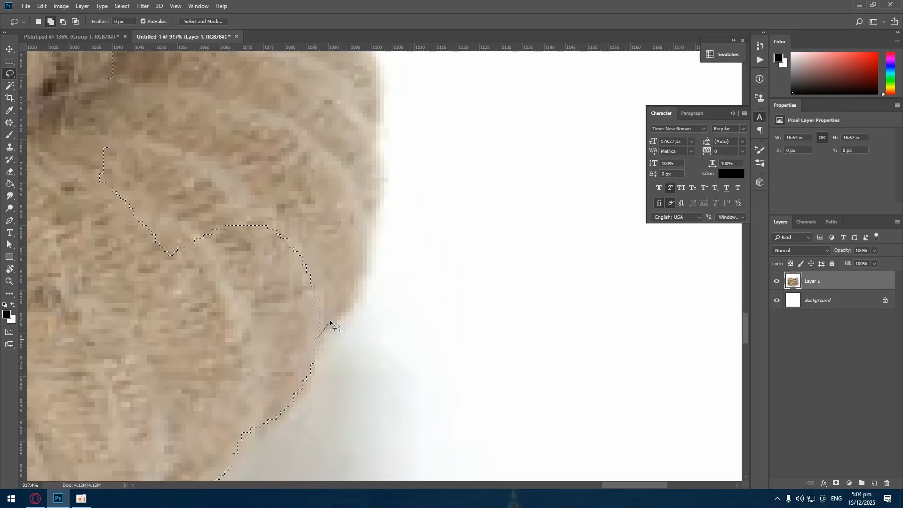
mouse_move(368, 205)
left_mouse_down()
mouse_move(48, 238)
mouse_move(391, 271)
mouse_move(405, 387)
left_mouse_up()
left_click_drag(379, 419, 397, 358)
left_click_drag(163, 146, 379, 416)
mouse_move(403, 302)
left_mouse_down()
mouse_move(389, 347)
mouse_move(397, 337)
left_mouse_up()
left_click_drag(380, 414, 390, 363)
Add the small bumpy strands just above the lower-right bend to the selection, following their outer edge
scroll(318, 254, "down", 8)
left_click_drag(275, 136, 411, 333)
left_click_drag(443, 385, 440, 374)
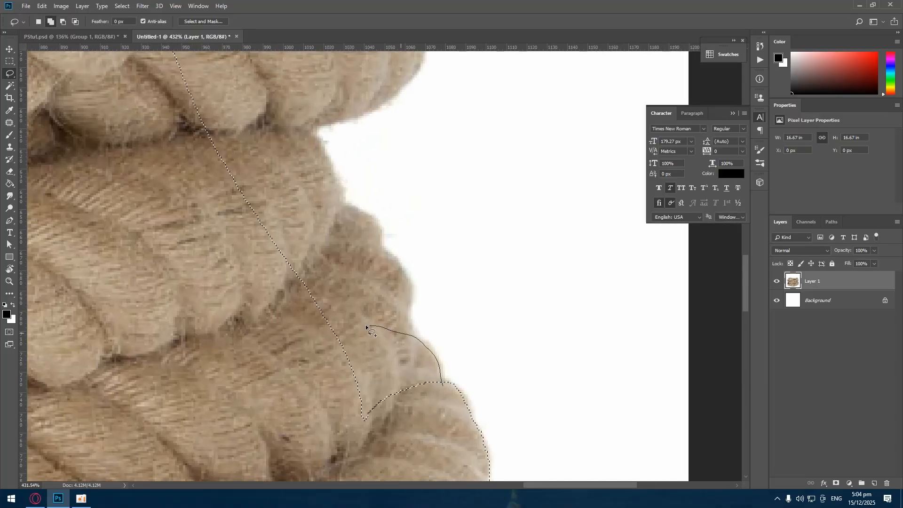
left_click_drag(366, 325, 356, 379)
left_click_drag(398, 344, 406, 316)
left_click_drag(406, 317, 413, 306)
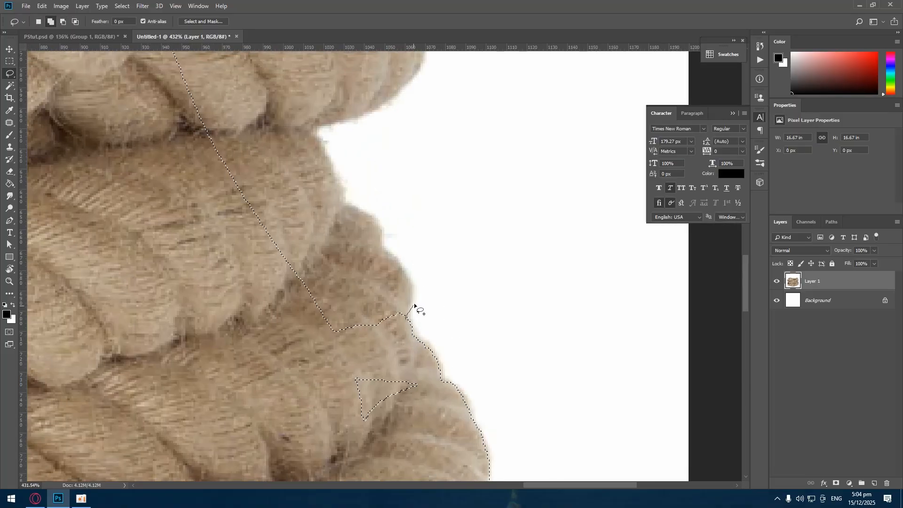
left_click_drag(295, 230, 278, 261)
Add the right edge of the middle strand and the rounded strand end protruding above it to the selection
scroll(403, 302, "up", 3)
scroll(403, 302, "down", 4)
left_click_drag(382, 353, 376, 357)
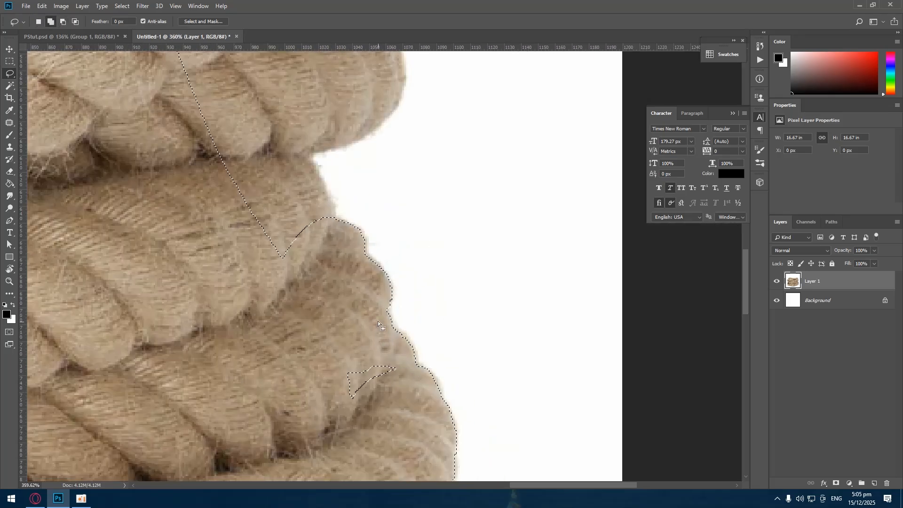
left_click_drag(315, 234, 371, 406)
left_click_drag(241, 408, 242, 408)
left_click_drag(362, 328, 403, 320)
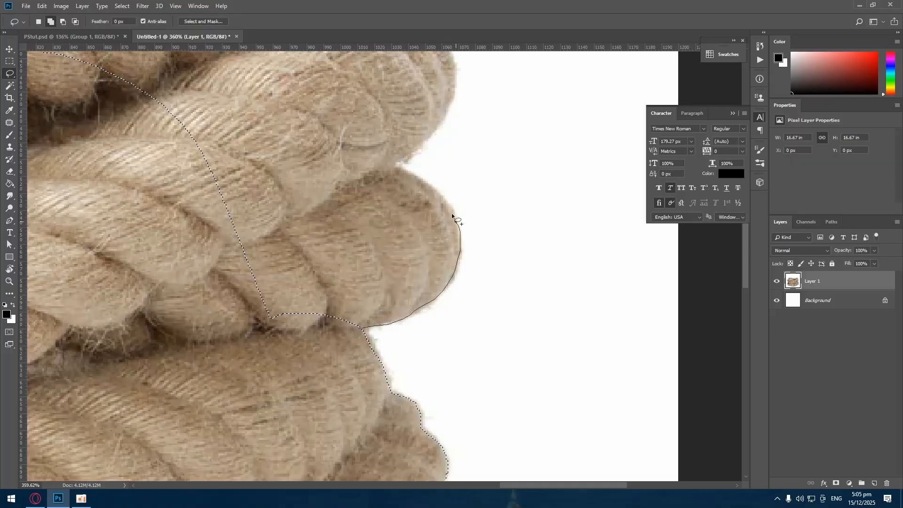
left_click_drag(408, 172, 203, 324)
Test the enlarged selection by moving the selected rope pixels away from the coil, and undo the moves
scroll(395, 295, "down", 8)
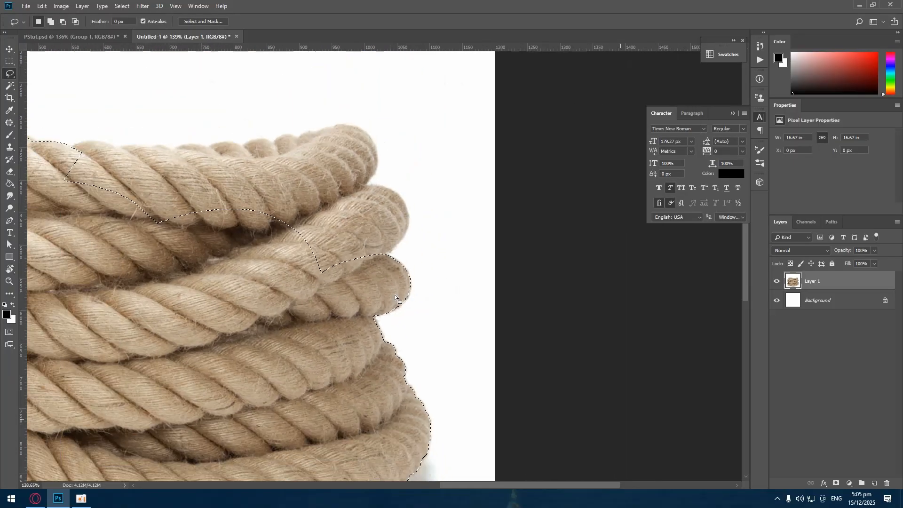
left_click_drag(461, 299, 345, 145, "ctrl")
key("ctrl+z")
left_click_drag(320, 262, 393, 277, "ctrl")
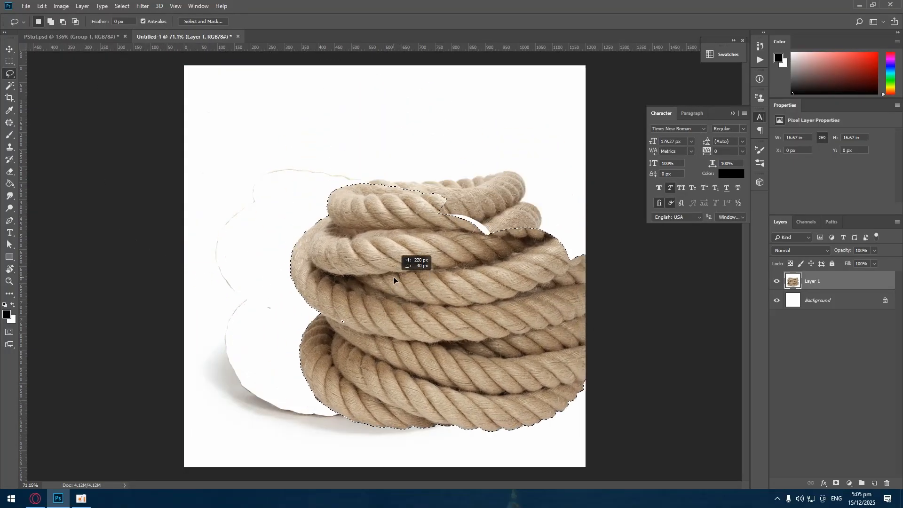
Add the missed sliver along the upper edge of the top strand, on the coil's left half
scroll(315, 187, "up", 3)
scroll(362, 196, "down", 3)
scroll(363, 197, "up", 8)
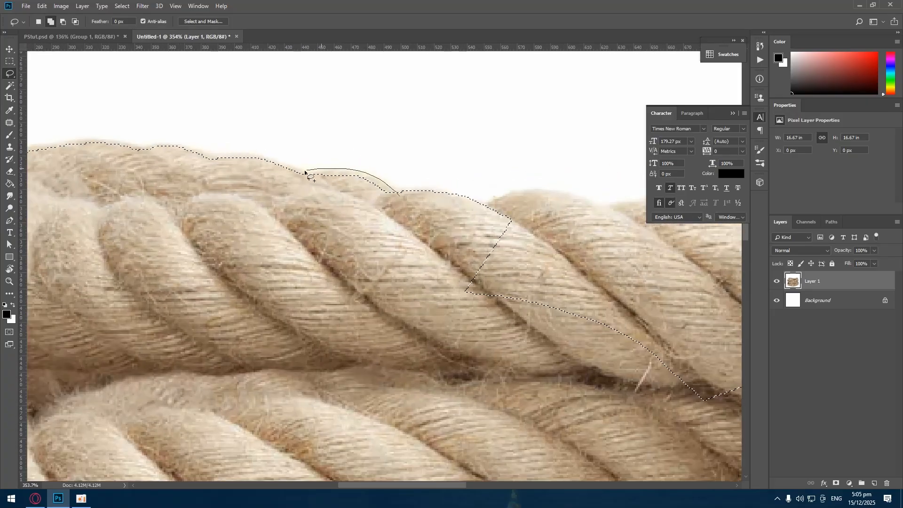
scroll(269, 192, "down", 8)
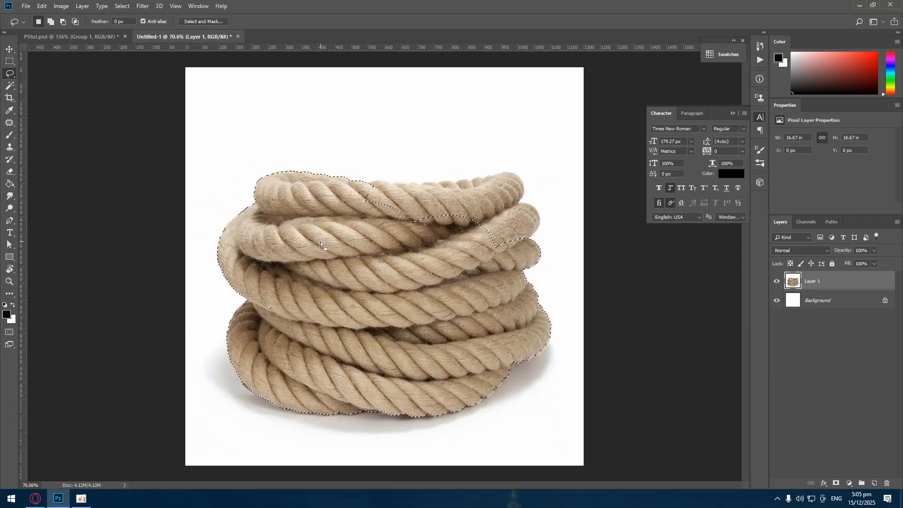
Test-move the rope once more, undo it, and add the remaining slivers along the top strand's upper-left edge
left_click_drag(303, 271, 387, 369, "ctrl")
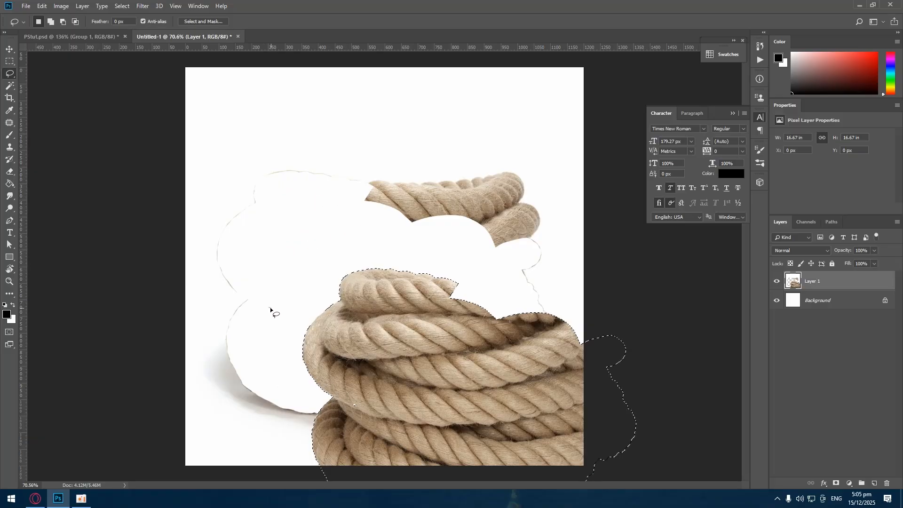
scroll(348, 149, "up", 5)
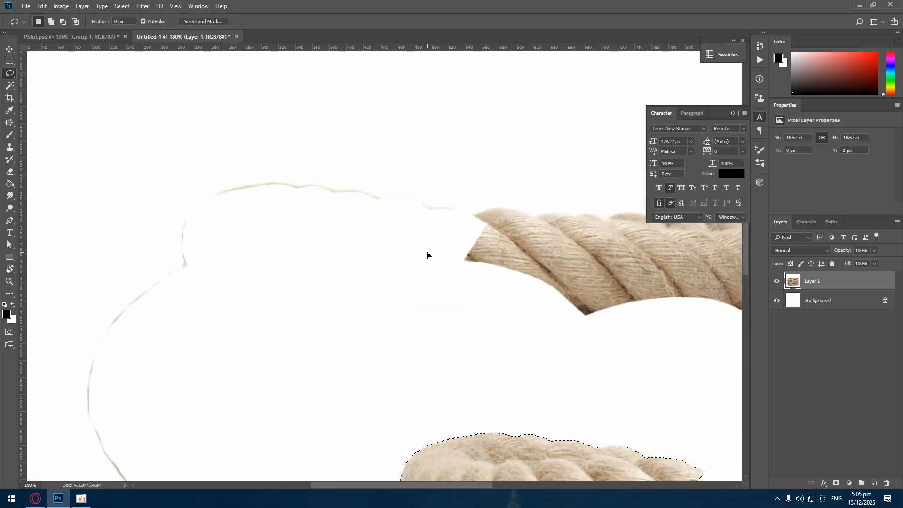
scroll(414, 235, "up", 5)
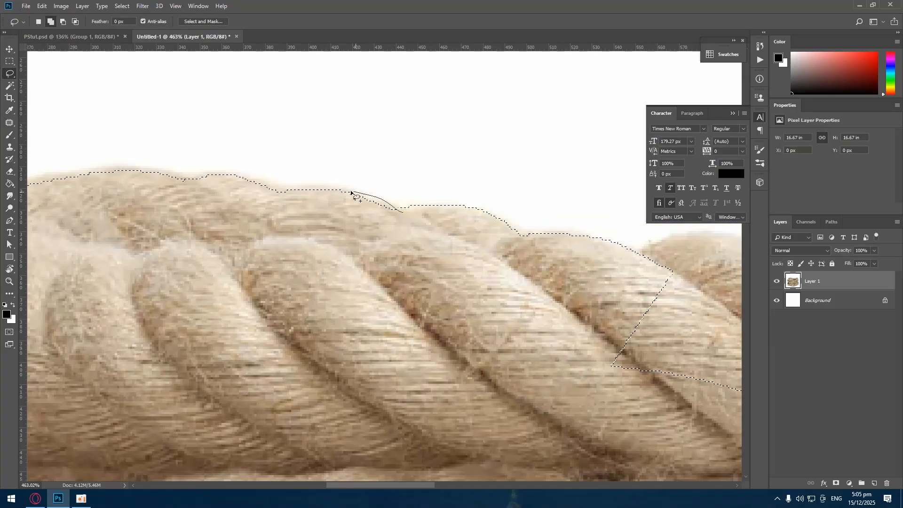
left_click_drag(305, 187, 285, 191)
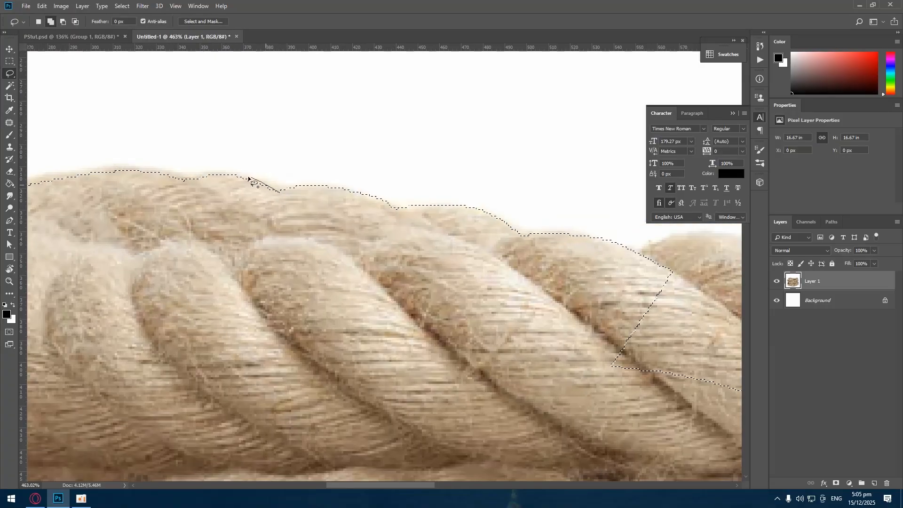
scroll(292, 221, "down", 10)
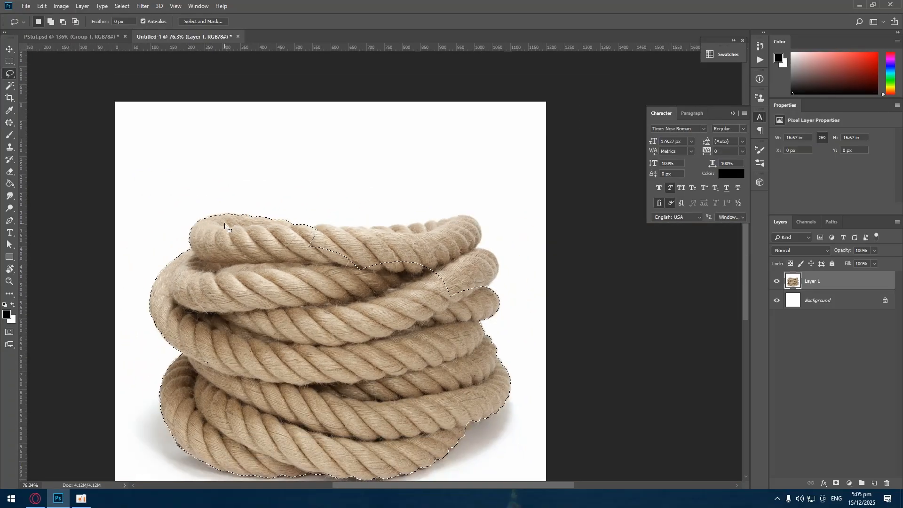
scroll(299, 300, "up", 4)
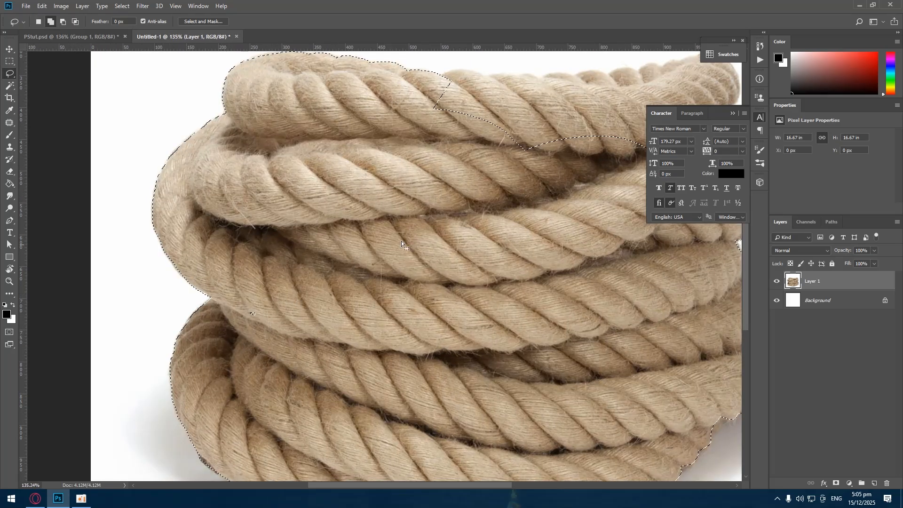
scroll(360, 221, "down", 3)
scroll(435, 230, "down", 5)
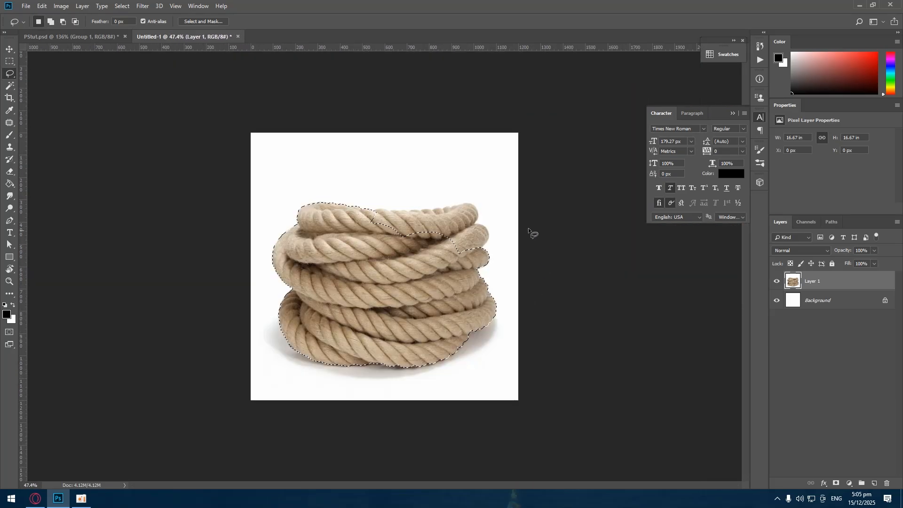
Add the rounded right end of the second strand from the top to the selection, tracing its outer edge
scroll(540, 238, "up", 15)
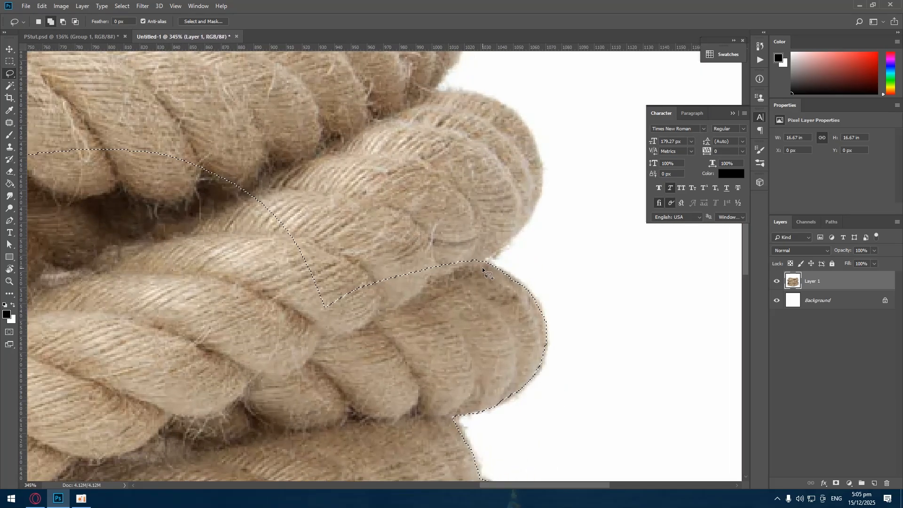
left_click_drag(484, 267, 516, 235)
left_click_drag(400, 203, 440, 269)
left_click_drag(525, 139, 549, 242)
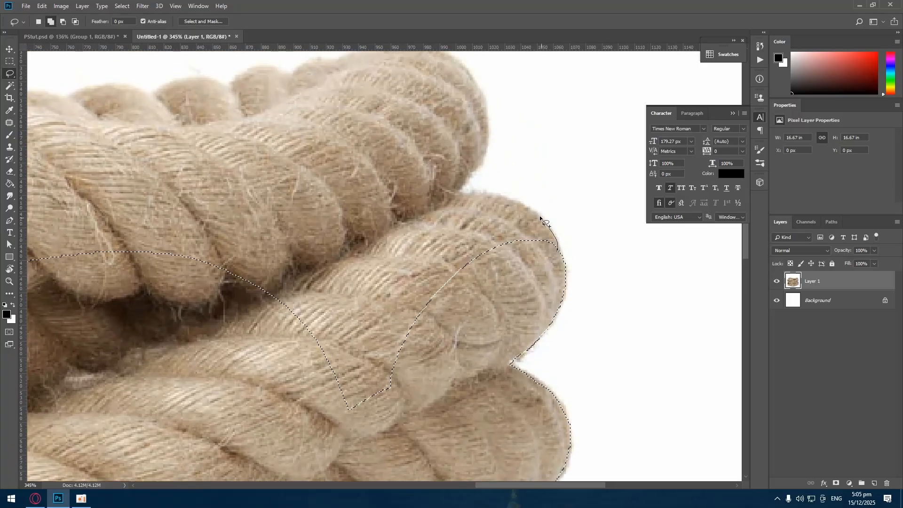
mouse_move(392, 220)
left_mouse_down()
mouse_move(352, 445)
mouse_move(440, 391)
mouse_move(558, 256)
left_mouse_up()
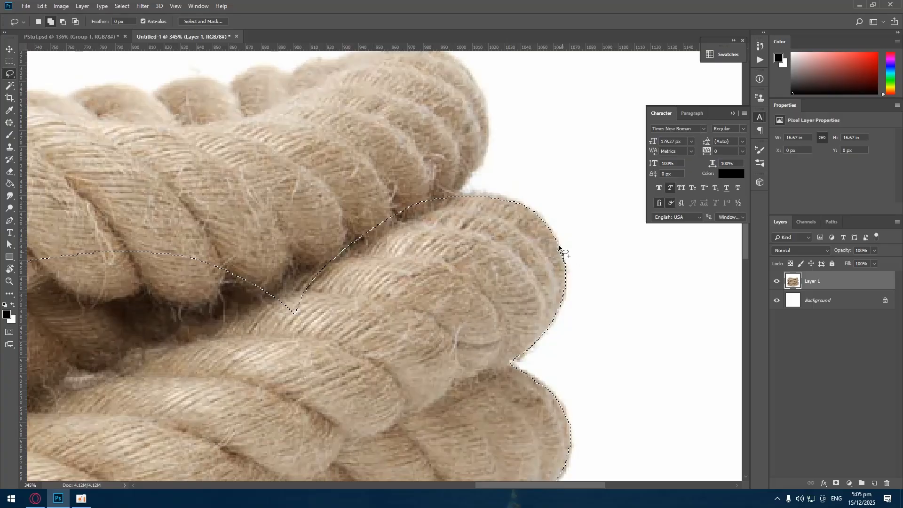
Add the right end of the topmost strand to the selection along its outer curve
mouse_move(433, 192)
left_mouse_down()
mouse_move(550, 306)
mouse_move(500, 312)
mouse_move(507, 304)
mouse_move(414, 294)
mouse_move(518, 318)
mouse_move(547, 286)
left_mouse_up()
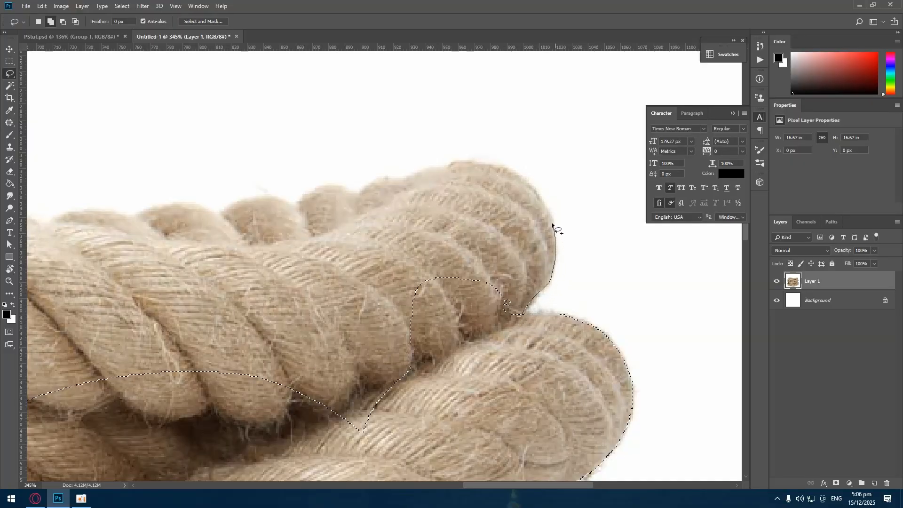
left_click_drag(450, 193, 439, 358)
key("alt+Tab")
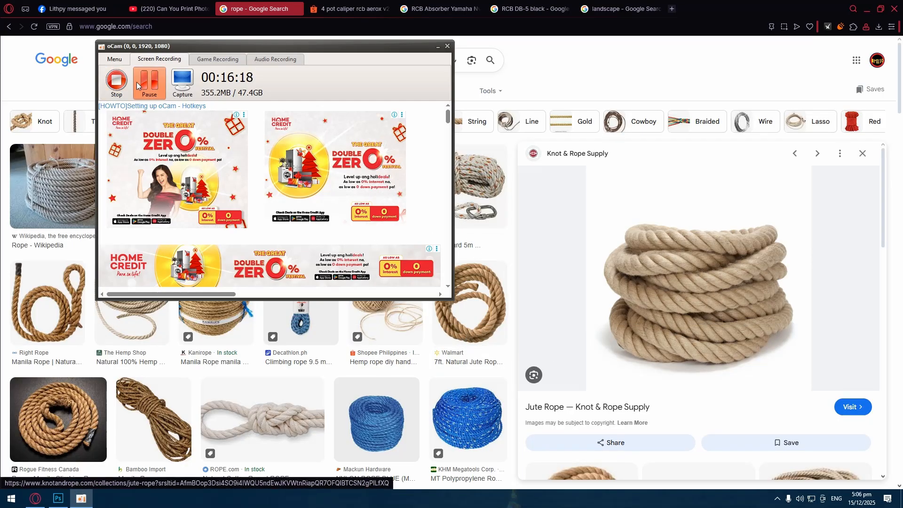
key("alt+Tab")
Extend the selection over the missed upper tip of the topmost strand's right end, down to the gap below it
key("shift")
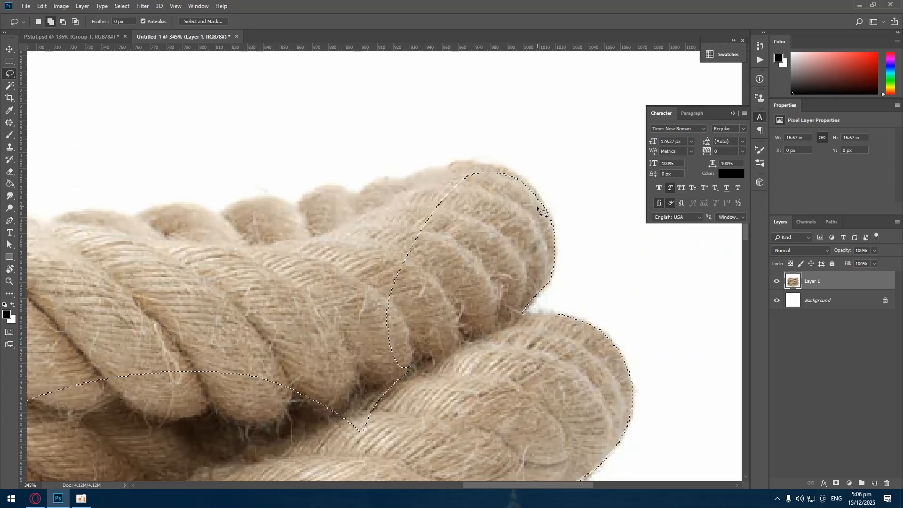
left_click_drag(520, 178, 455, 164)
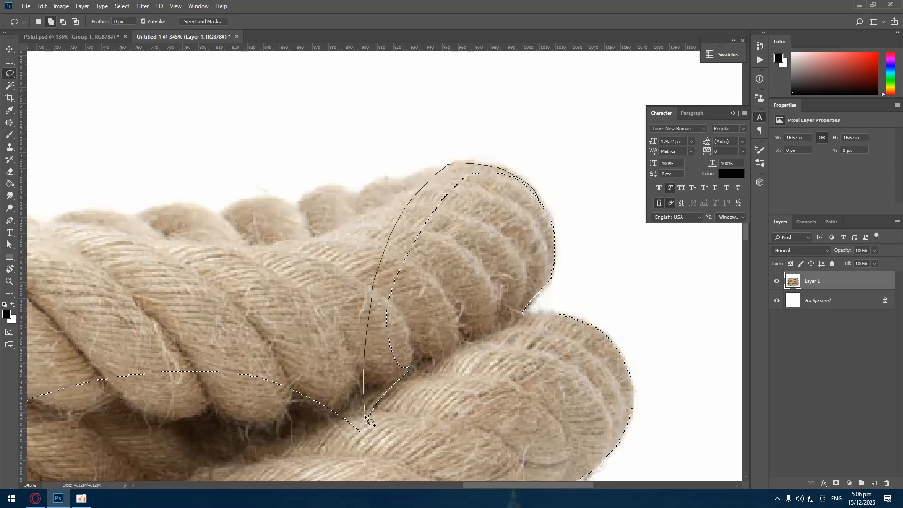
left_click_drag(217, 451, 369, 462)
Add a rough area through the middle of the top strands to join the coil's left and right selected parts
key("space")
left_click_drag(440, 258, 547, 287)
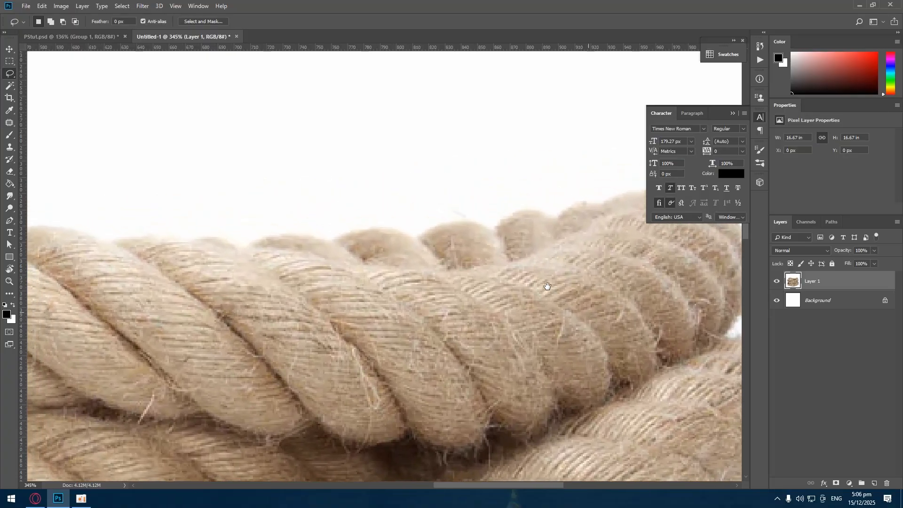
scroll(547, 287, "down", 3)
key("shift")
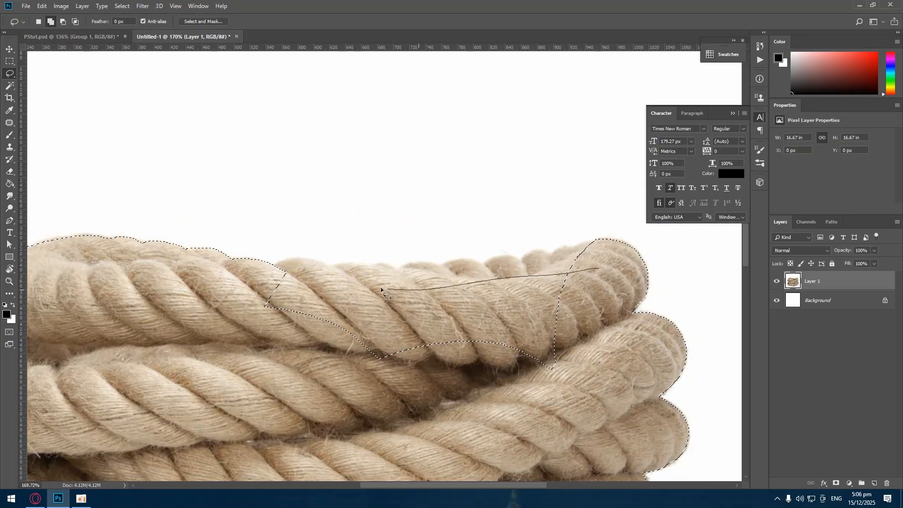
mouse_move(247, 281)
left_mouse_down()
mouse_move(262, 364)
mouse_move(543, 418)
left_mouse_up()
mouse_move(613, 315)
left_mouse_down()
mouse_move(585, 271)
mouse_move(548, 278)
left_mouse_up()
Trace the bumpy upper edge of the back strands from the right end toward the coil's centre, adding it to the selection
scroll(564, 273, "up", 3)
key("shift")
mouse_move(558, 247)
left_mouse_down()
mouse_move(469, 271)
mouse_move(438, 264)
mouse_move(409, 276)
mouse_move(376, 269)
mouse_move(295, 277)
mouse_move(274, 306)
mouse_move(500, 357)
left_mouse_up()
mouse_move(377, 327)
left_mouse_down()
mouse_move(542, 325)
mouse_move(584, 336)
mouse_move(476, 341)
left_mouse_up()
scroll(454, 295, "up", 8)
mouse_move(484, 293)
left_mouse_down()
mouse_move(432, 282)
mouse_move(512, 342)
left_mouse_up()
scroll(376, 283, "down", 7)
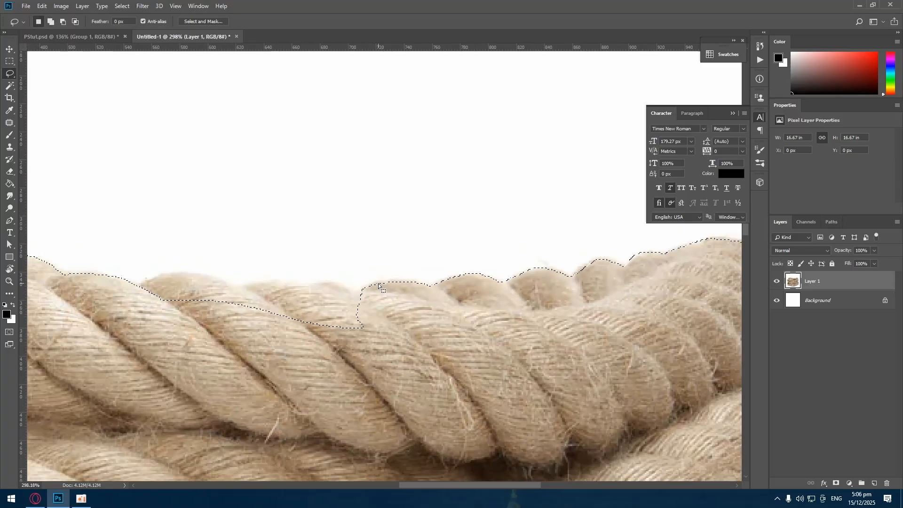
scroll(379, 283, "down", 4)
scroll(555, 268, "up", 9)
scroll(658, 263, "down", 2)
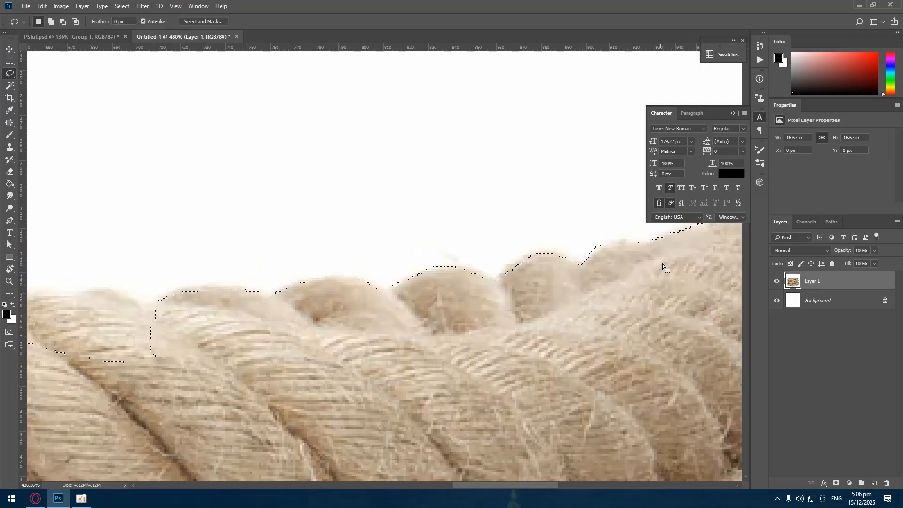
Trim the excess from the selection along the bumpy upper edge of the back strands with the Lasso
scroll(658, 263, "down", 3)
scroll(654, 268, "up", 7)
key("alt")
mouse_move(575, 273)
left_mouse_down()
mouse_move(599, 261)
mouse_move(616, 165)
left_mouse_up()
mouse_move(610, 233)
left_mouse_down()
mouse_move(442, 260)
mouse_move(403, 280)
mouse_move(479, 279)
mouse_move(480, 227)
left_mouse_up()
mouse_move(416, 291)
left_mouse_down()
mouse_move(477, 276)
mouse_move(480, 243)
left_mouse_up()
mouse_move(357, 295)
left_mouse_down()
mouse_move(619, 280)
mouse_move(705, 266)
left_mouse_up()
scroll(517, 211, "down", 3)
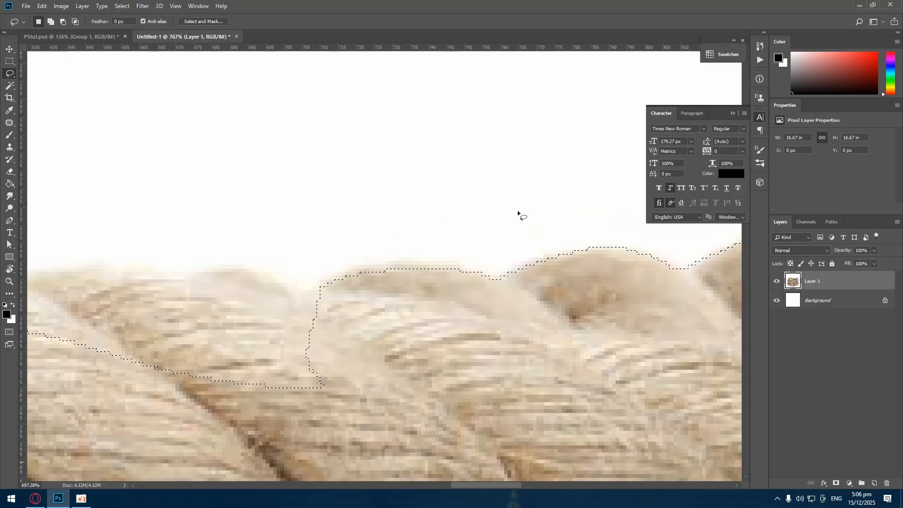
Add the last unselected stretch of the topmost strand's upper edge near the coil's centre to the selection
scroll(517, 211, "down", 3)
mouse_move(417, 264)
left_mouse_down()
mouse_move(373, 247)
mouse_move(271, 253)
mouse_move(226, 239)
mouse_move(202, 240)
mouse_move(163, 261)
mouse_move(339, 335)
mouse_move(503, 310)
left_mouse_up()
key("shift")
mouse_move(391, 254)
left_mouse_down()
mouse_move(329, 279)
mouse_move(217, 239)
mouse_move(167, 261)
left_mouse_up()
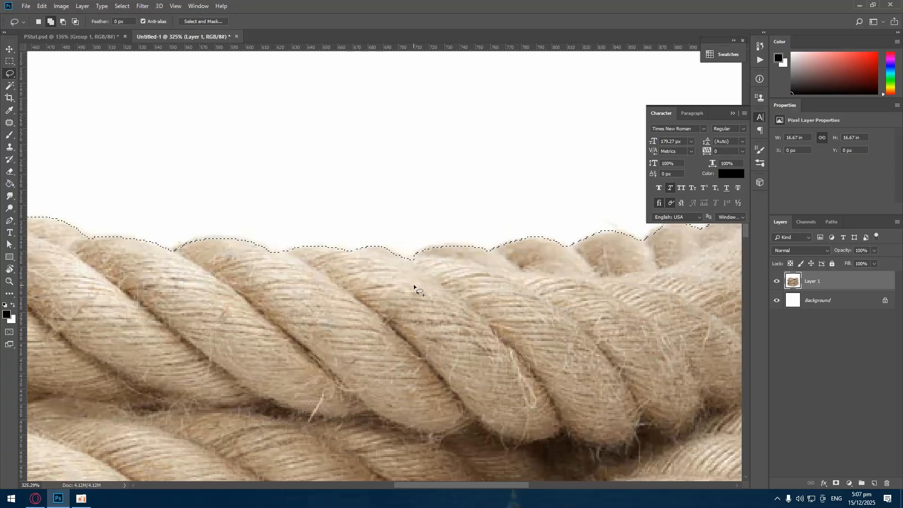
Add the small missed notch along the coil's lower-right edge to the selection and check the complete outline
scroll(469, 276, "down", 3)
scroll(480, 286, "down", 3)
scroll(495, 301, "up", 3)
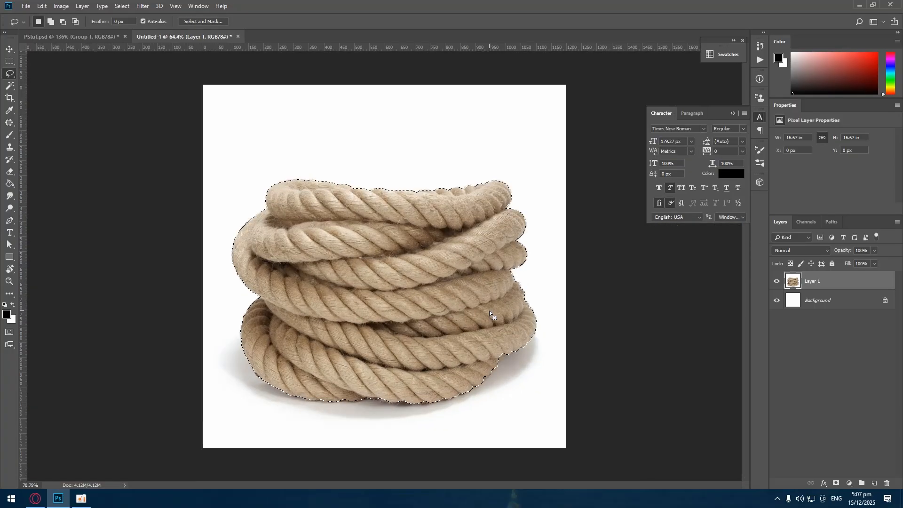
scroll(507, 416, "up", 5)
mouse_move(446, 366)
left_mouse_down()
mouse_move(470, 341)
mouse_move(449, 387)
left_mouse_up()
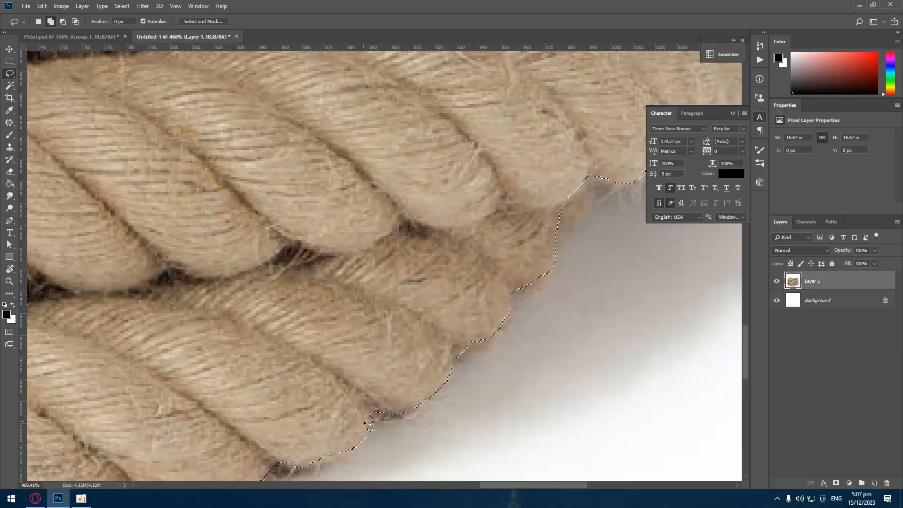
scroll(392, 360, "down", 5)
scroll(436, 351, "down", 5)
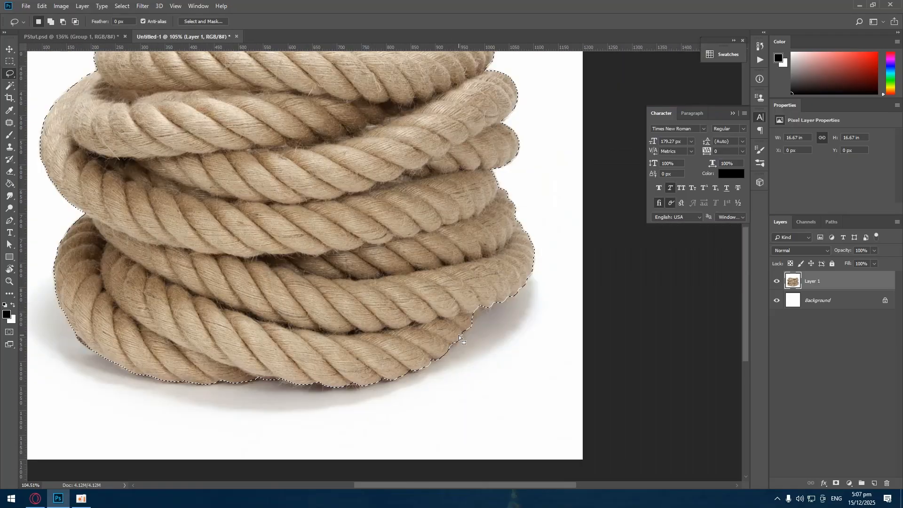
scroll(461, 335, "up", 3)
scroll(453, 299, "up", 2)
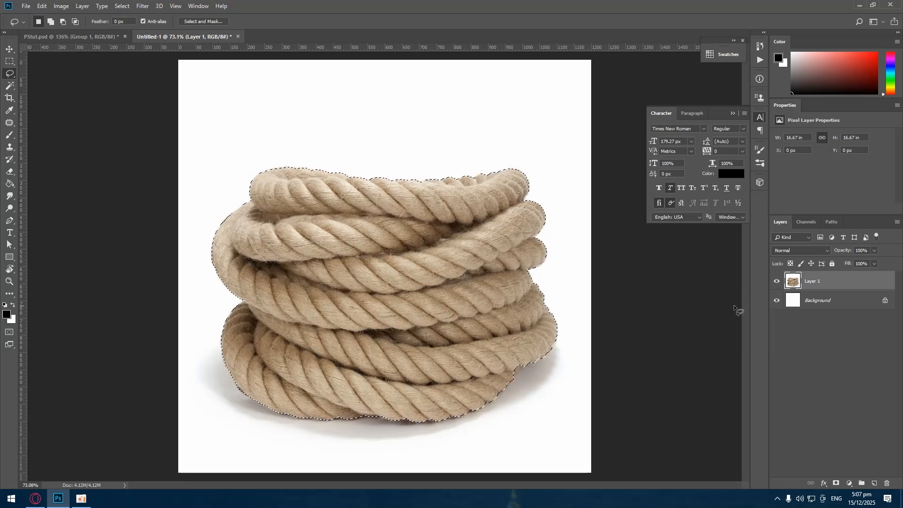
Copy the selected rope and paste it into the PStut.psd poster as a new layer
left_click(89, 37)
key("ctrl+v")
key("ctrl+minus")
key("ctrl+minus")
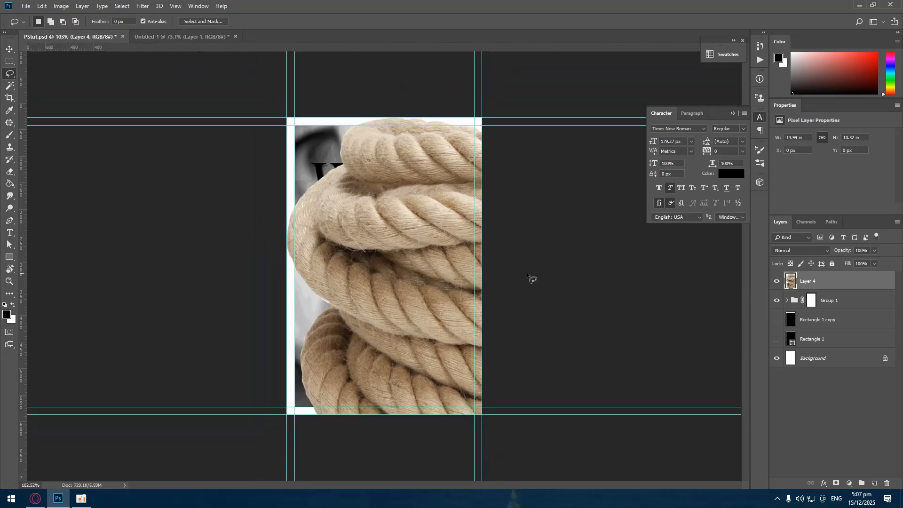
Scale the pasted rope down with Free Transform to about 28% of its size
key("ctrl+t")
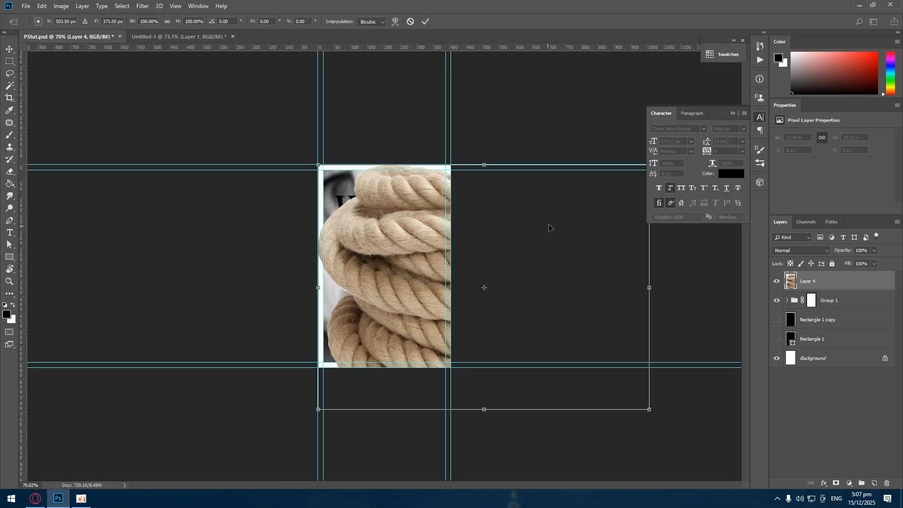
left_click_drag(650, 408, 411, 234)
scroll(387, 242, "up", 3)
scroll(393, 130, "up", 4)
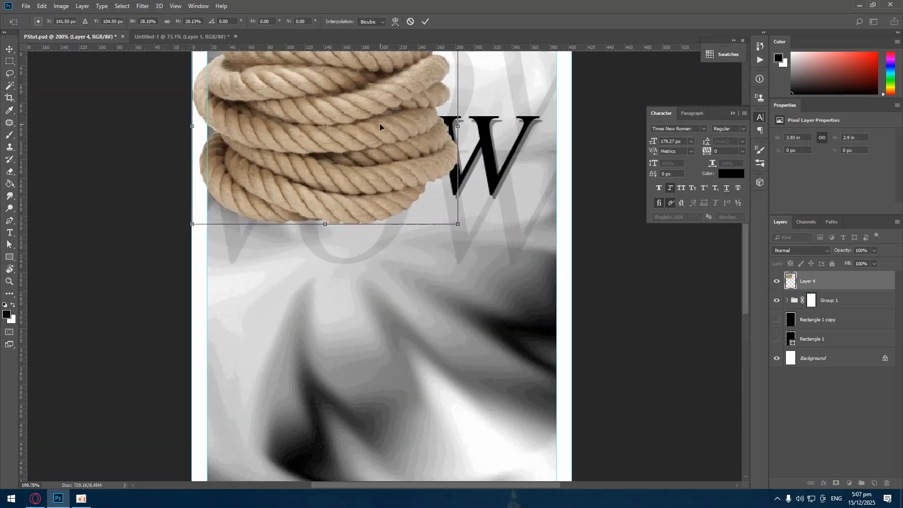
Position the rope centrally below the WOW title, shrink it to about 2.71 by 2.01 in, and apply the transform
left_click_drag(380, 123, 447, 331)
left_click_drag(526, 236, 465, 283)
left_click_drag(389, 363, 420, 343)
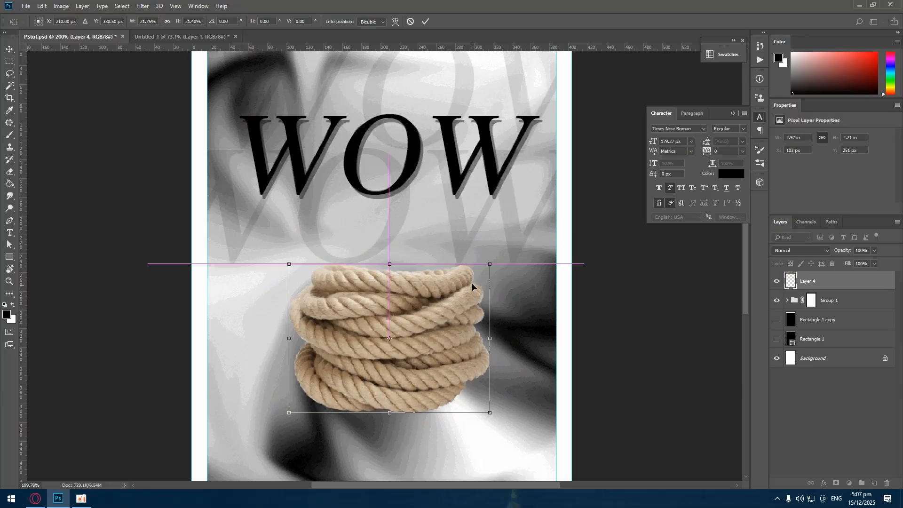
left_click_drag(489, 265, 472, 276)
scroll(472, 277, "down", 5)
left_click_drag(411, 282, 412, 290)
left_click(427, 21)
Add a Black & White adjustment layer above the rope with Reds at -16
key("l")
scroll(390, 307, "up", 3)
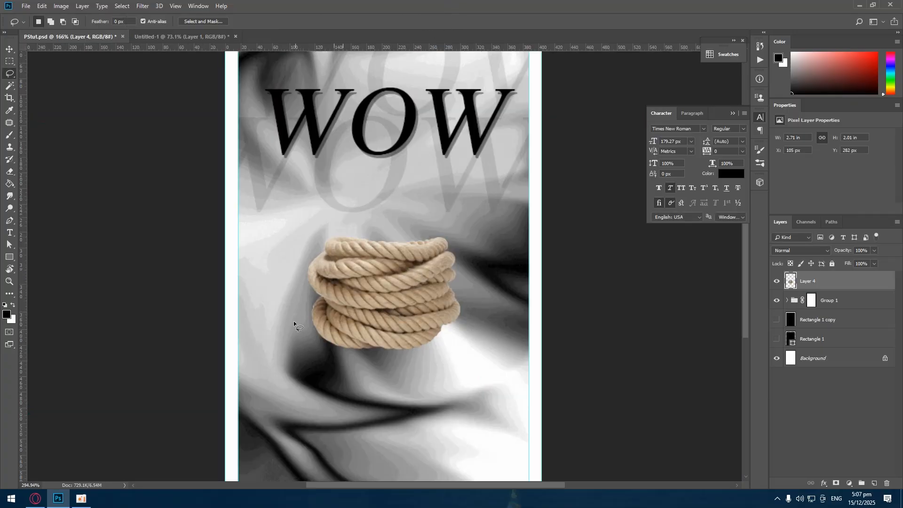
scroll(295, 321, "up", 4)
scroll(441, 305, "down", 2)
scroll(574, 305, "up", 2)
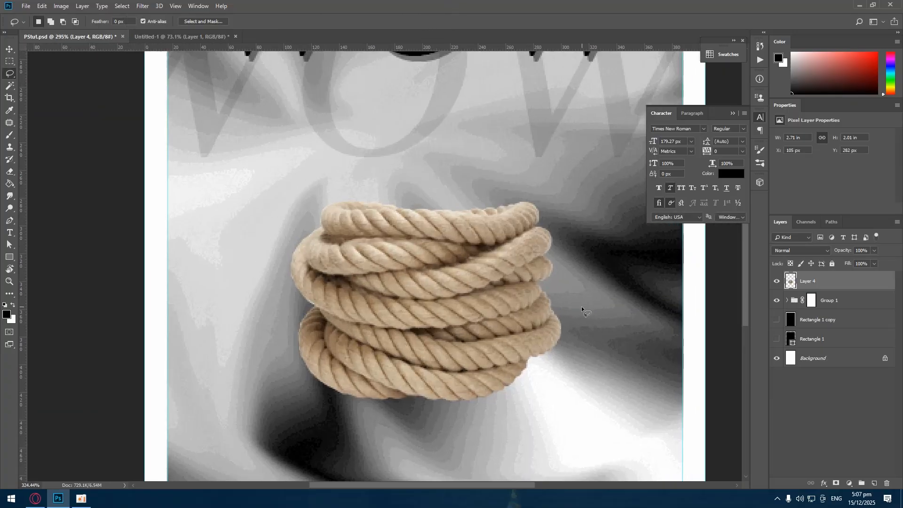
left_click(850, 483)
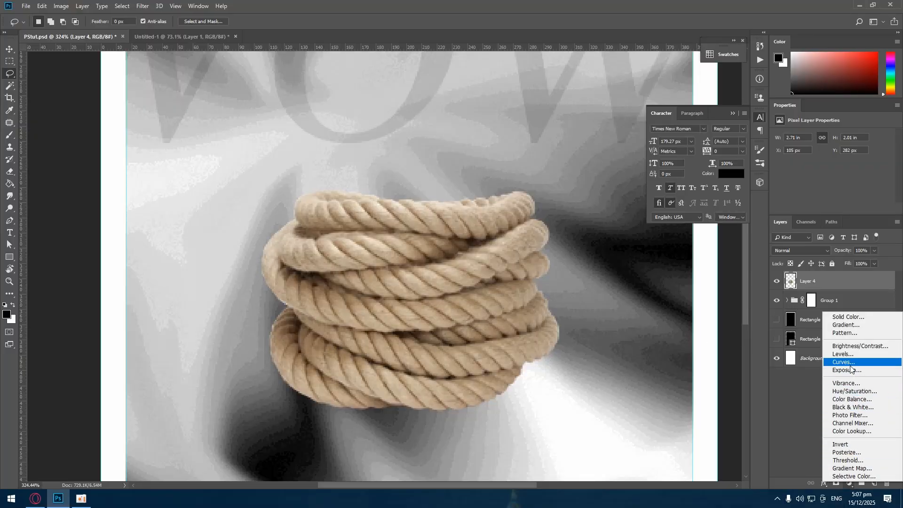
left_click(858, 409)
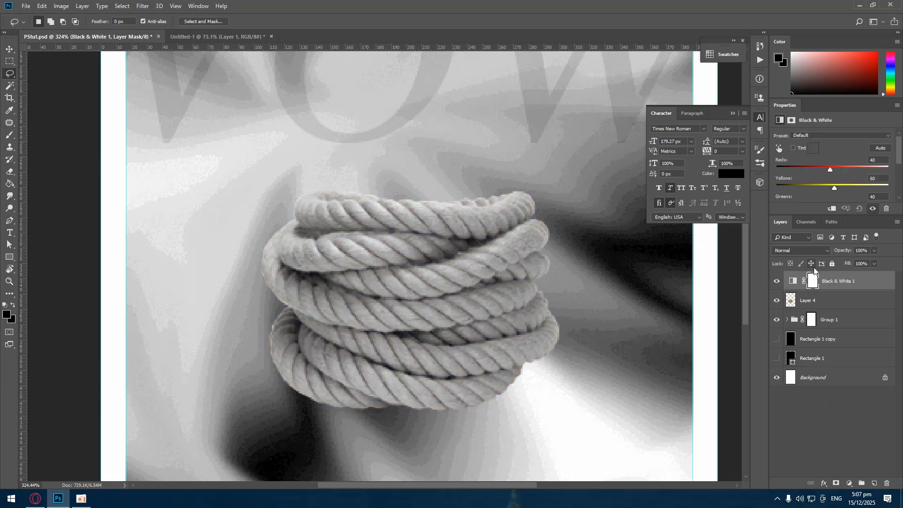
left_click_drag(831, 165, 818, 164)
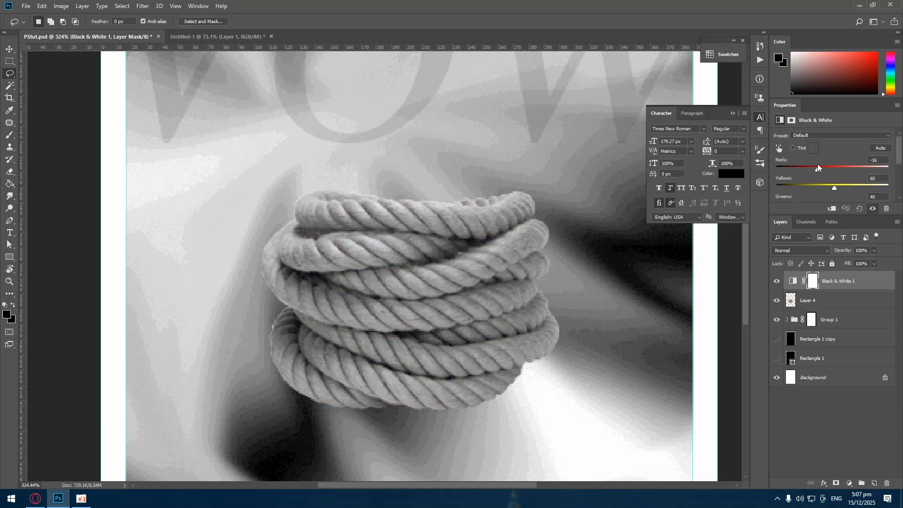
Add a Posterize adjustment layer and clip both it and the Black & White adjustment to the rope layer
left_click(850, 485)
left_click(857, 458)
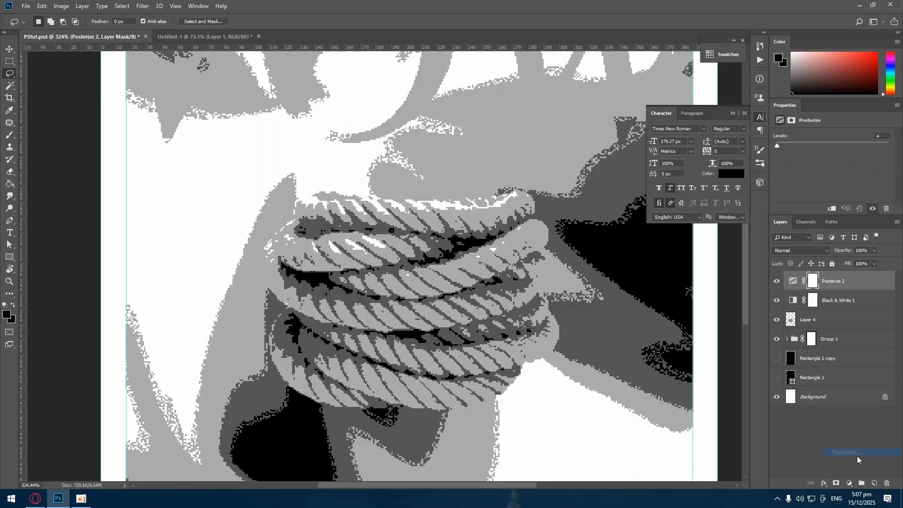
left_click(841, 288, "alt")
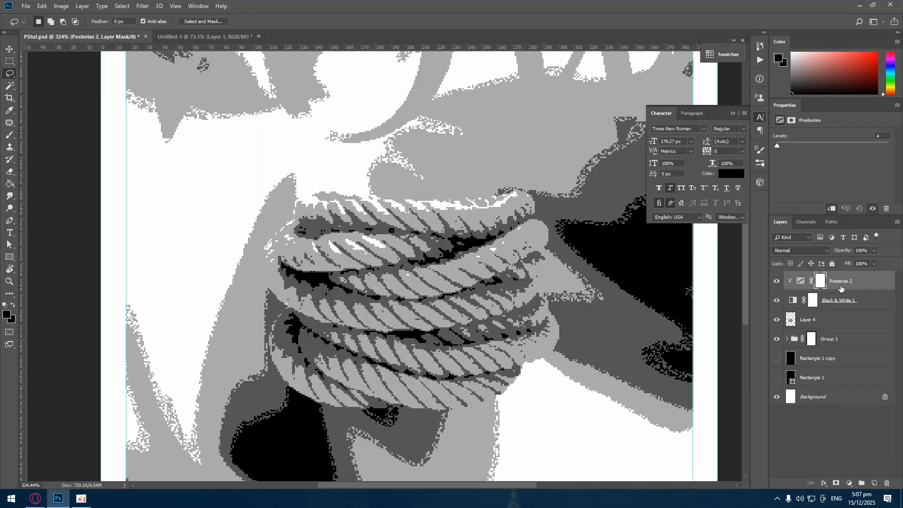
left_click(836, 296, "alt")
left_click(847, 309, "alt")
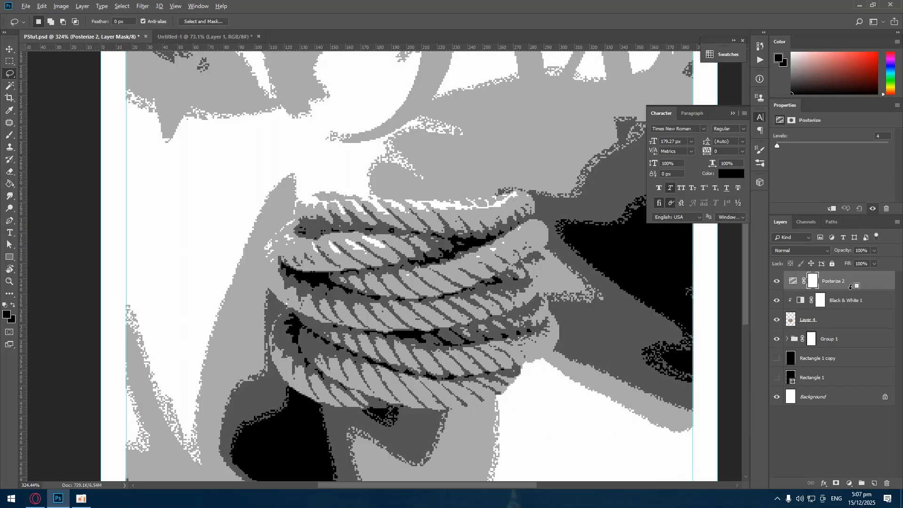
left_click(849, 291, "alt")
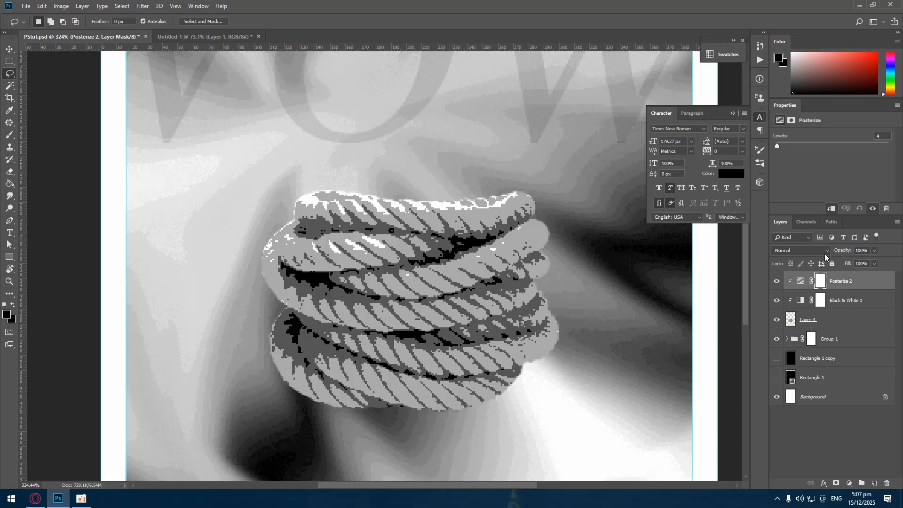
Set the rope's Posterize adjustment to 15 levels
left_click(801, 280)
left_click_drag(779, 147, 782, 146)
scroll(606, 299, "down", 5)
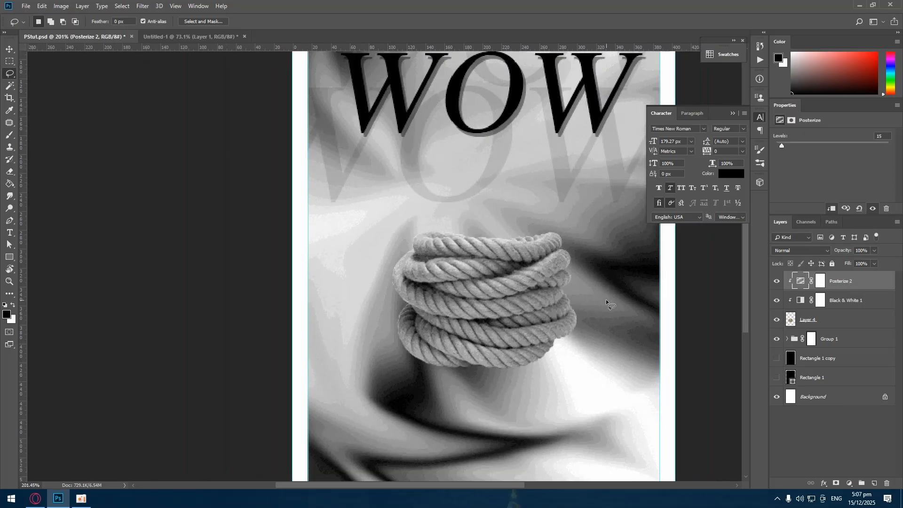
scroll(355, 315, "down", 3)
scroll(499, 310, "up", 4)
scroll(498, 310, "up", 3)
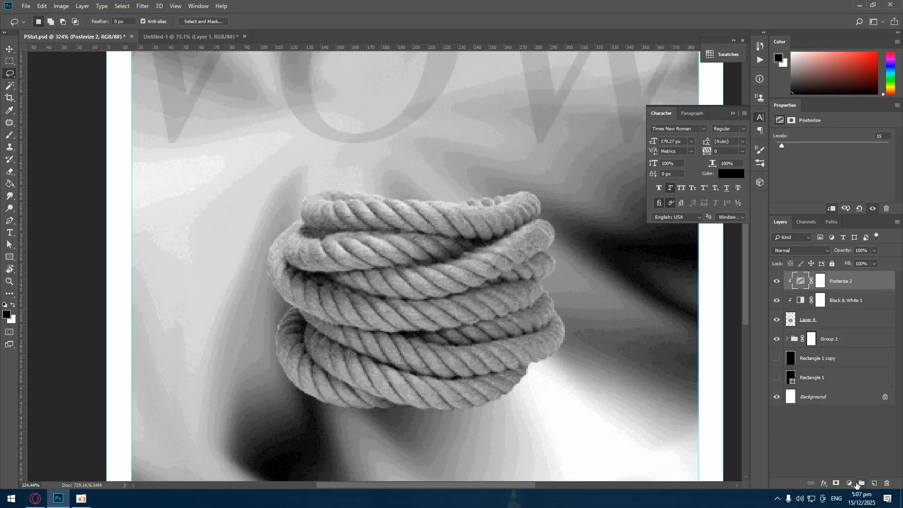
scroll(511, 317, "down", 4)
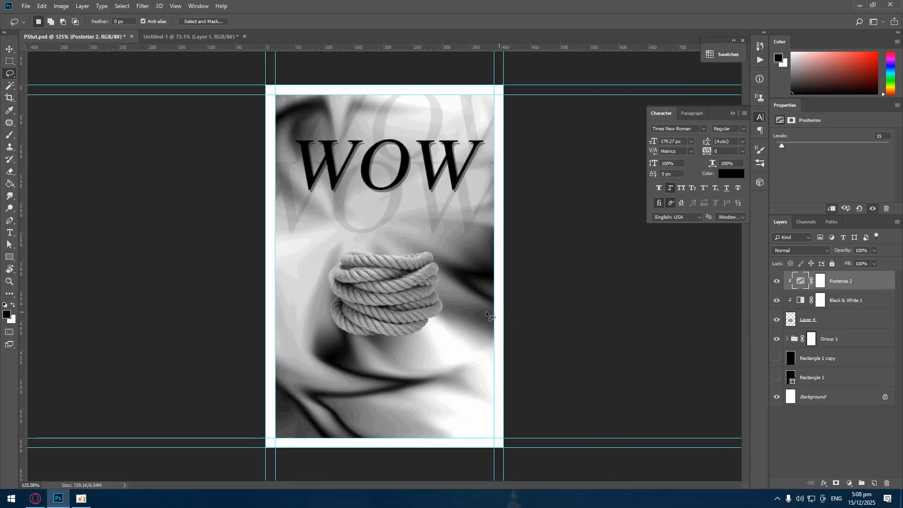
Group the rope layer with its clipped Black & White and Posterize adjustments
scroll(498, 311, "up", 3)
scroll(441, 312, "up", 2)
left_click(859, 323)
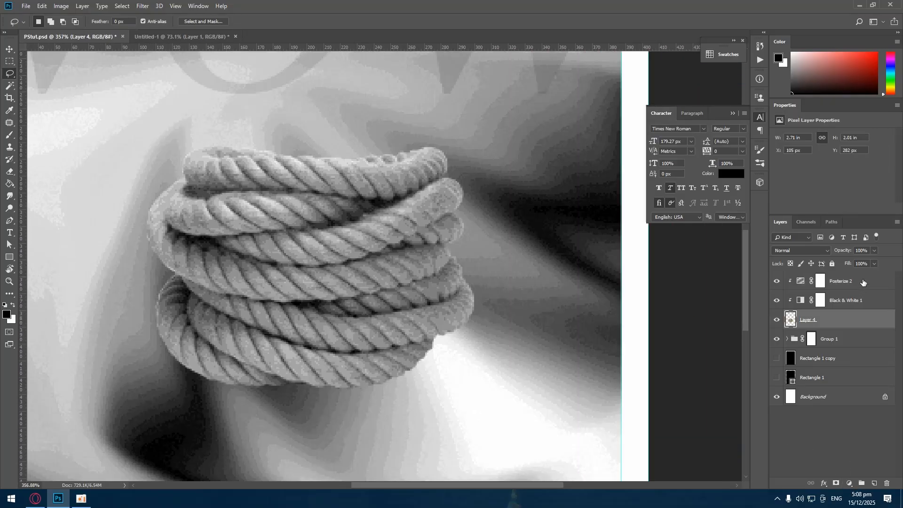
left_click(864, 282, "shift")
left_click(861, 478)
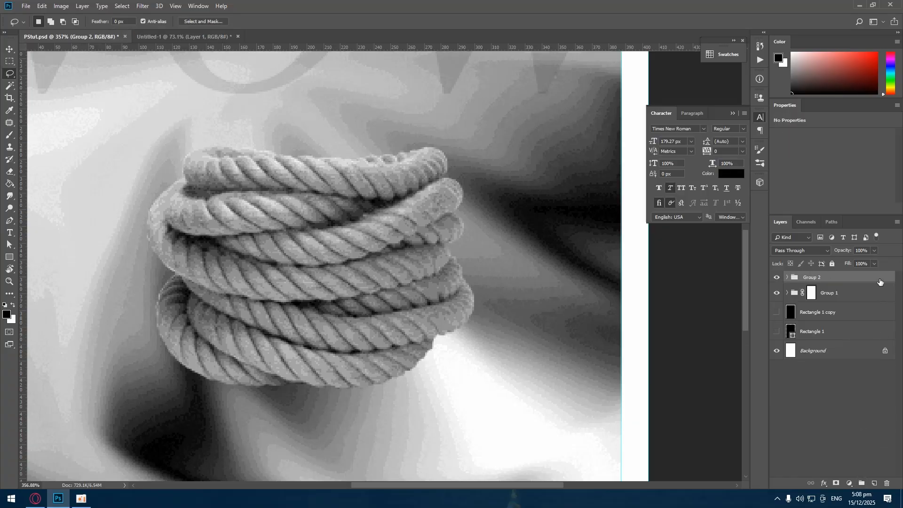
Give the rope group a Drop Shadow with a size of 13 px
double_click(880, 282)
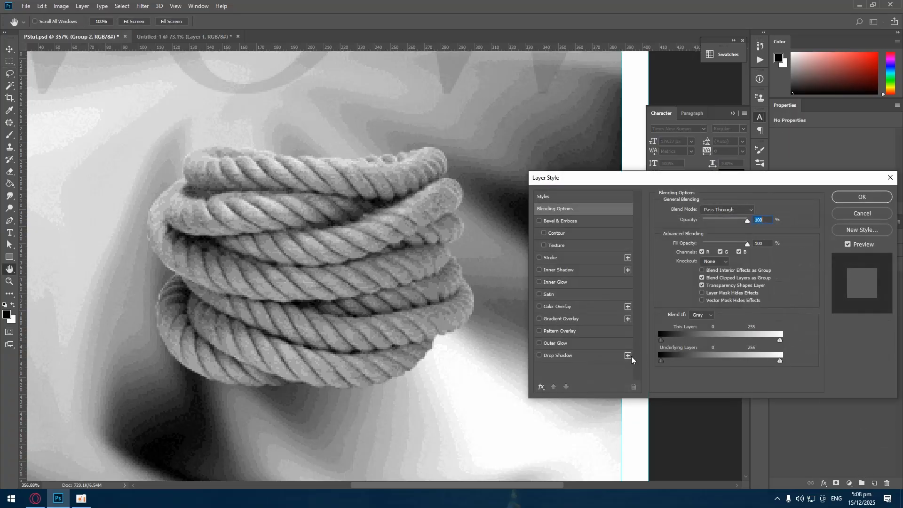
left_click(540, 356)
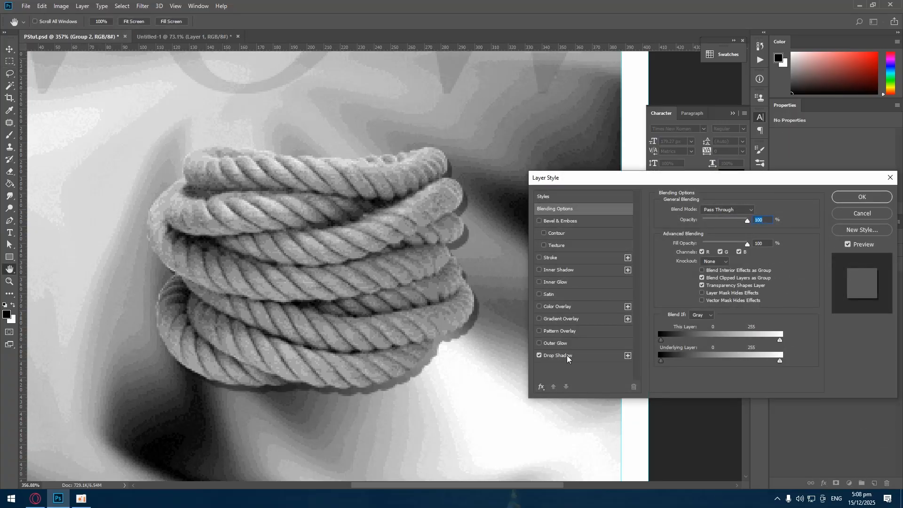
left_click(560, 360)
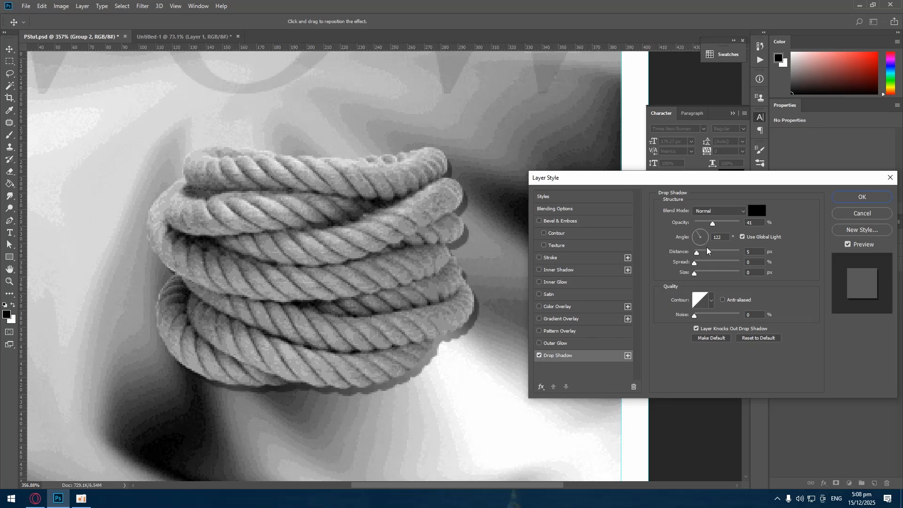
left_click_drag(694, 273, 698, 272)
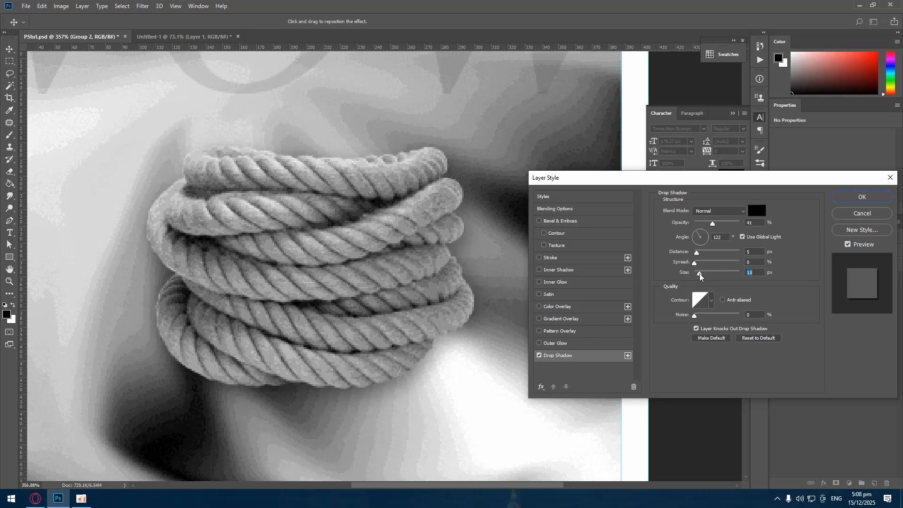
left_click(862, 197)
scroll(531, 299, "down", 3)
scroll(532, 299, "down", 3)
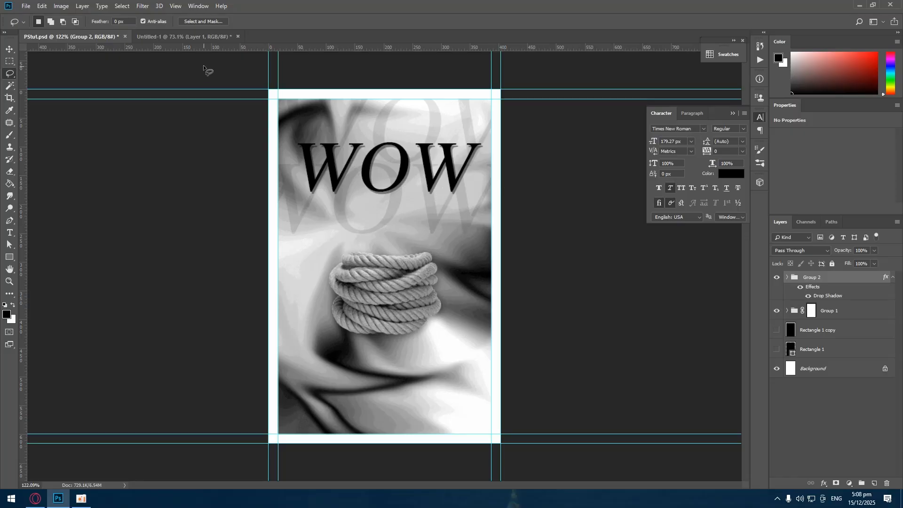
Close the Untitled-1 rope document without saving it, keeping PStut.psd open
left_click(199, 37)
left_click(117, 37)
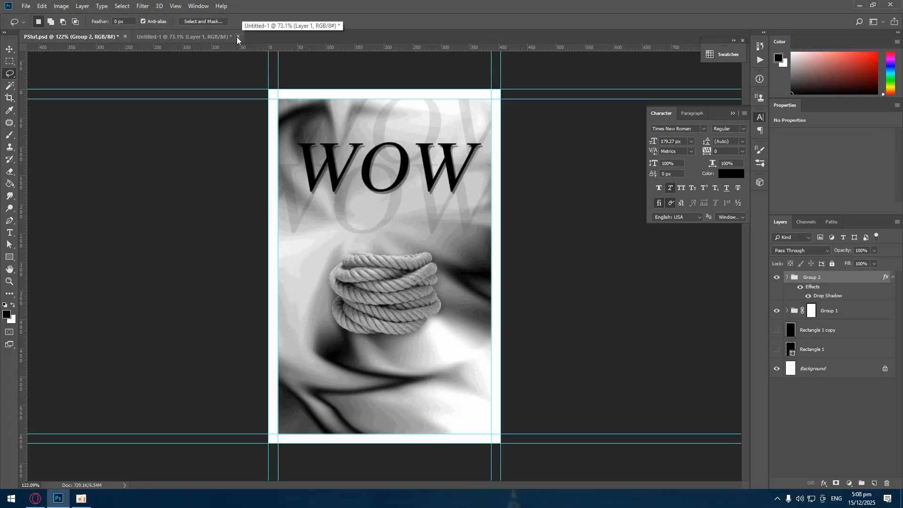
left_click(220, 38)
left_click(117, 40)
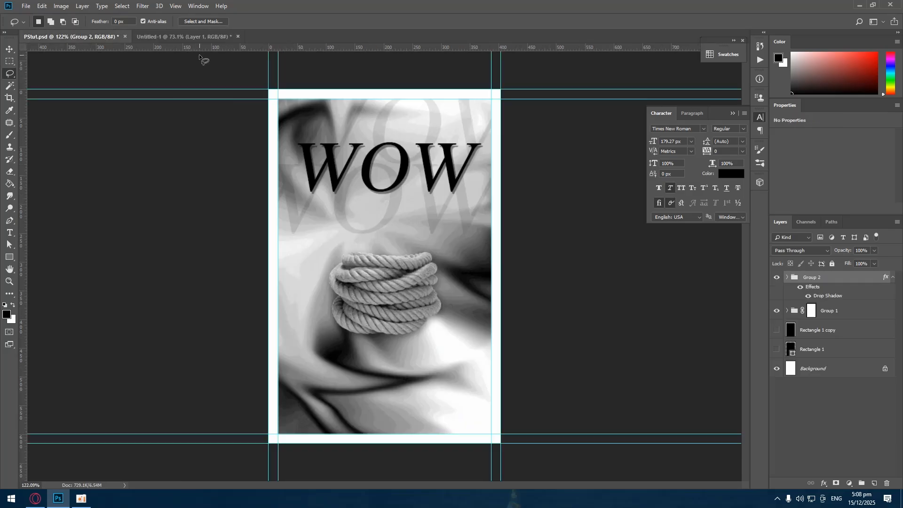
left_click(238, 35)
left_click(457, 184)
Examine the rope's cut edges, shadow and placement in the poster, both close up and as a whole
scroll(424, 236, "up", 3)
scroll(425, 236, "down", 4)
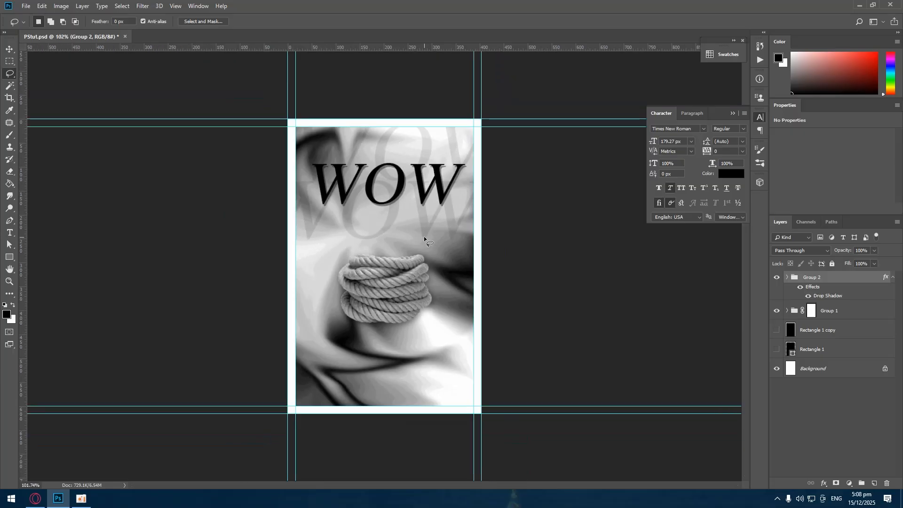
scroll(425, 236, "up", 2)
scroll(424, 236, "up", 2)
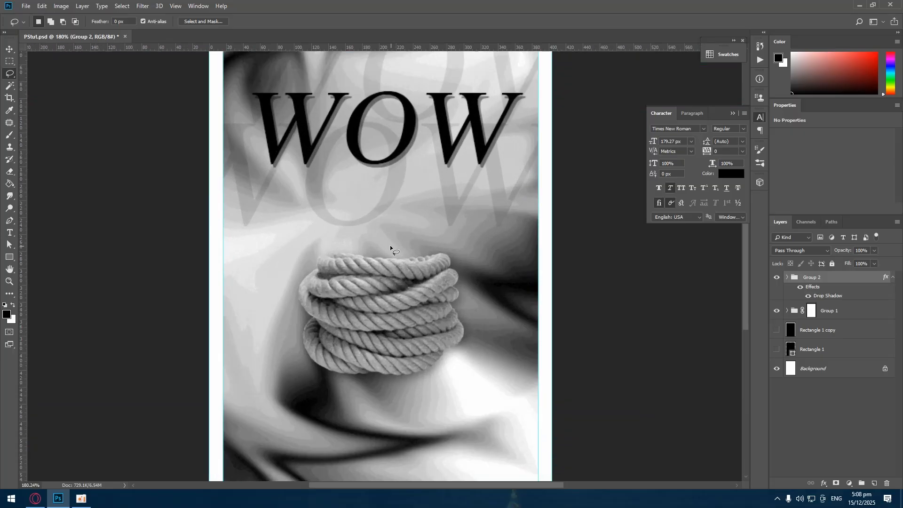
scroll(391, 245, "up", 2)
scroll(389, 245, "down", 4)
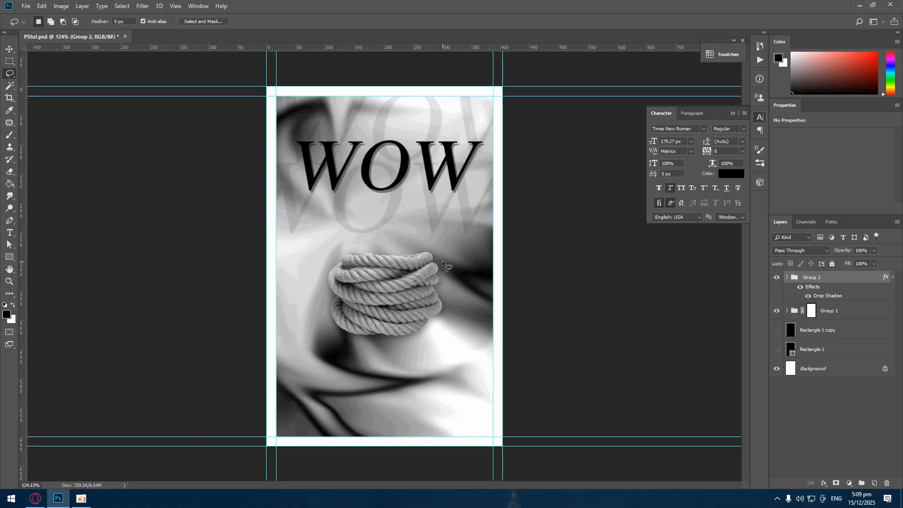
scroll(451, 249, "up", 8)
scroll(463, 300, "down", 6)
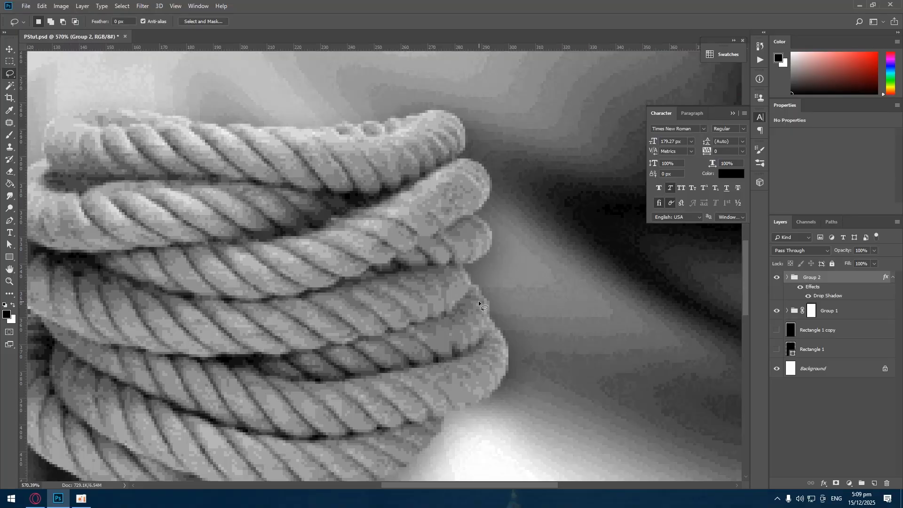
scroll(402, 279, "down", 2)
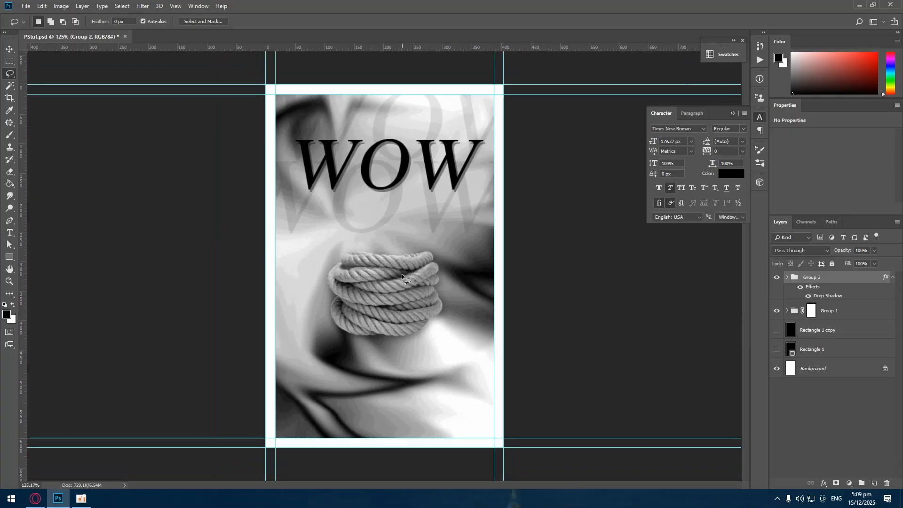